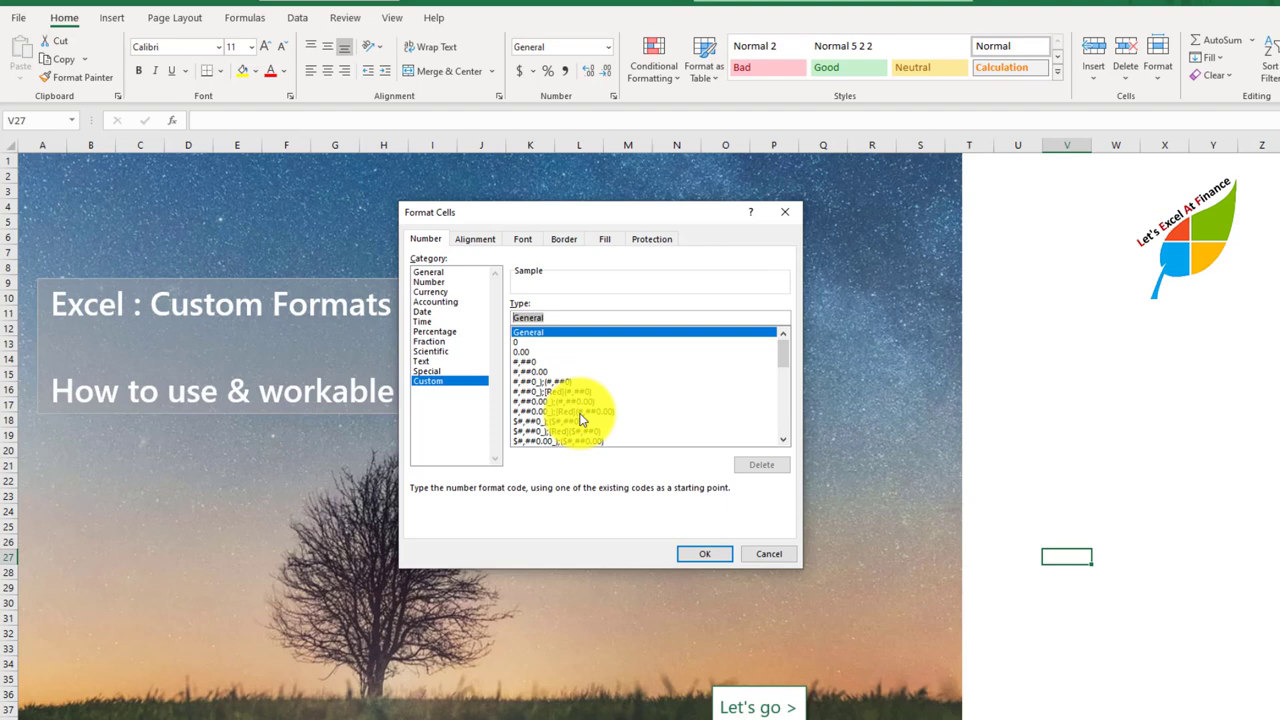
Step: Close the Format Cells dialog without changes, then go to the Custom Formatting page and highlight the four data types in the background text
{"action": "left_click", "coordinate": [770, 554]}
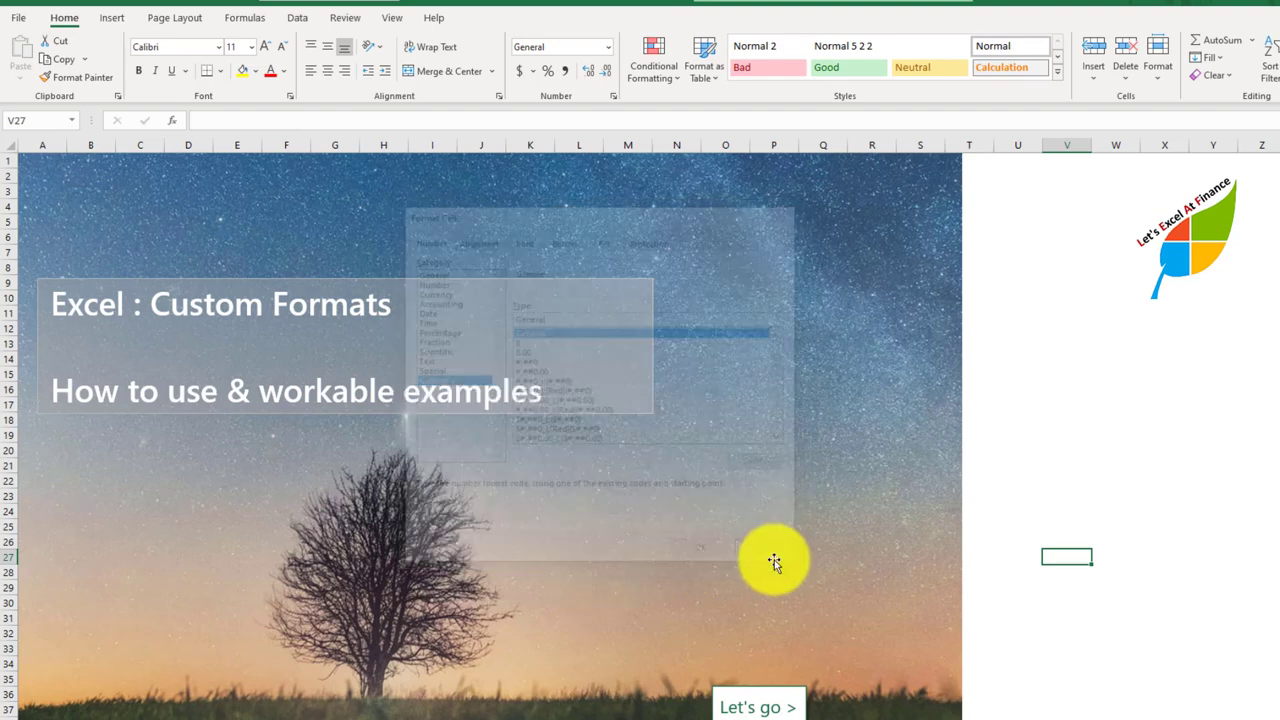
{"action": "left_click", "coordinate": [764, 700]}
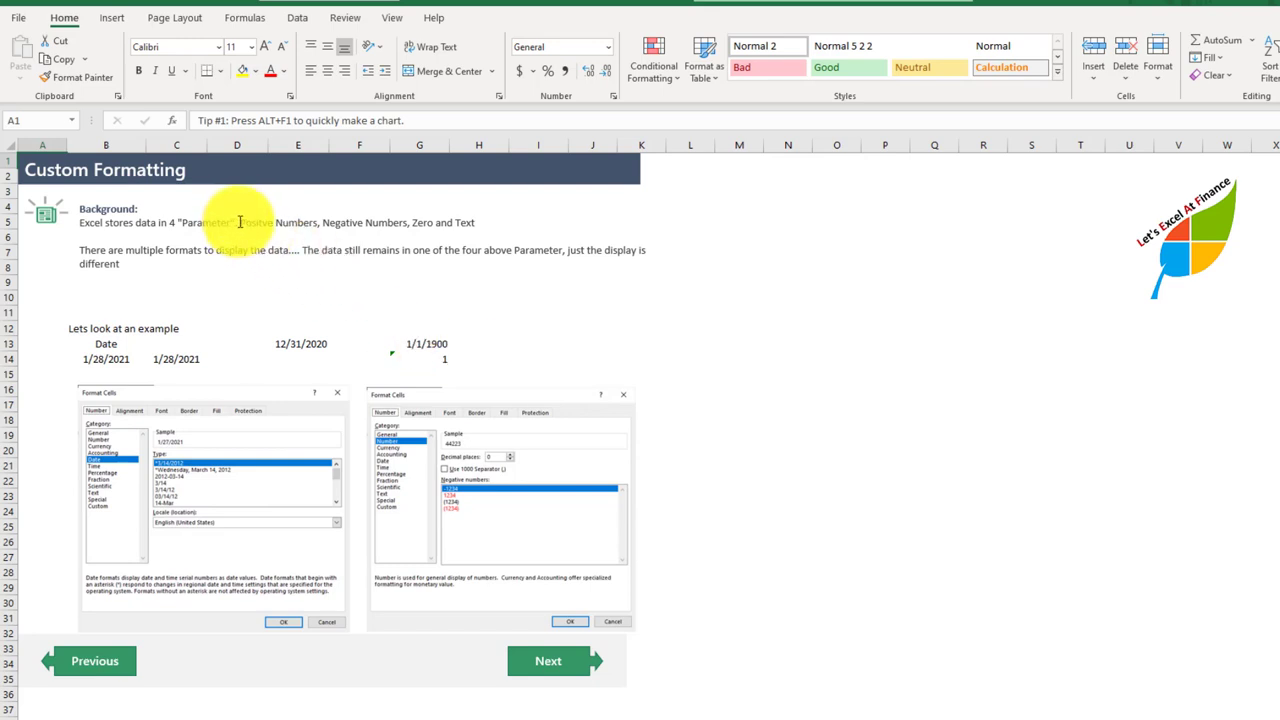
{"action": "left_click_drag", "start_coordinate": [232, 222], "coordinate": [483, 226]}
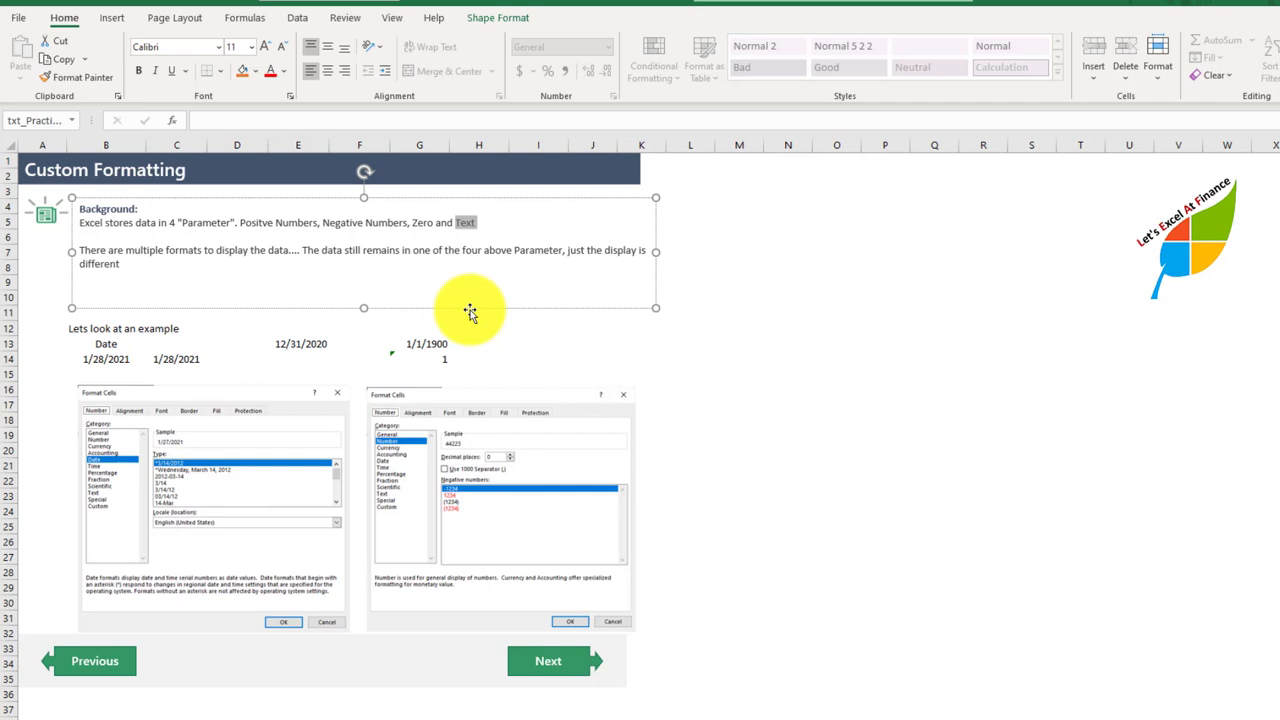
Step: Set the number format of cell C14, which references today's date, to General
{"action": "left_click", "coordinate": [103, 358]}
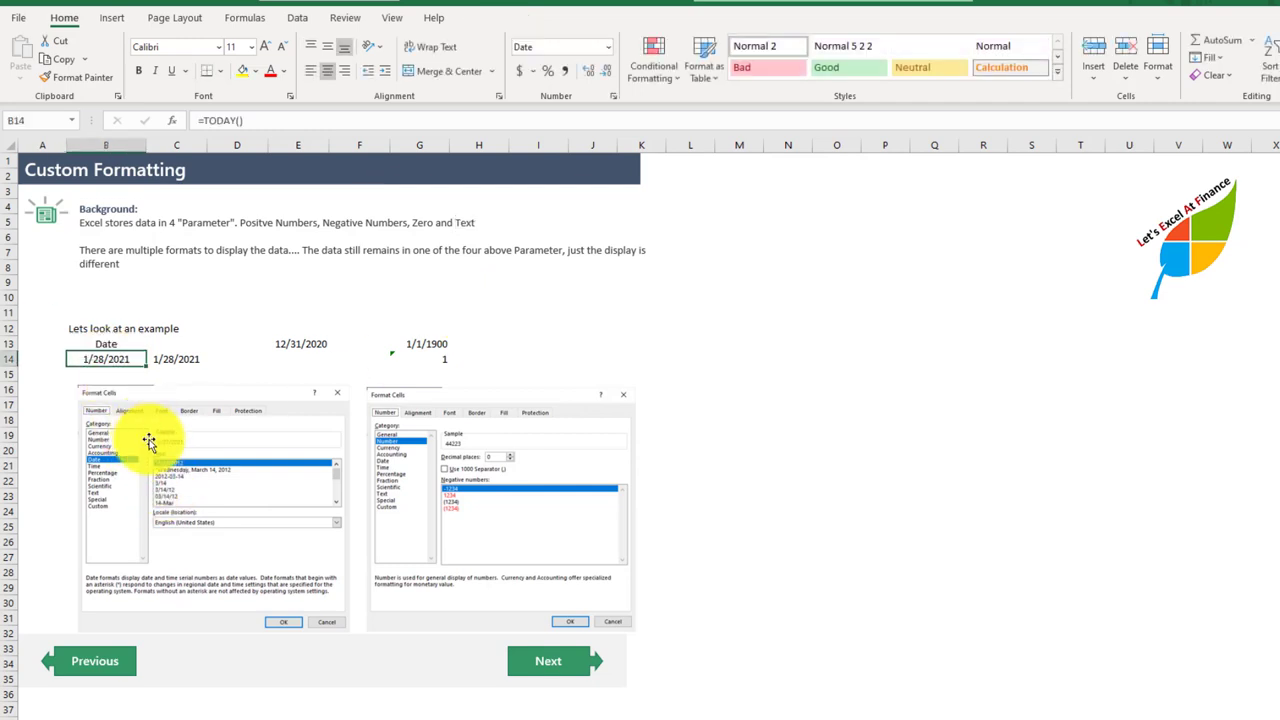
{"action": "left_click", "coordinate": [177, 359]}
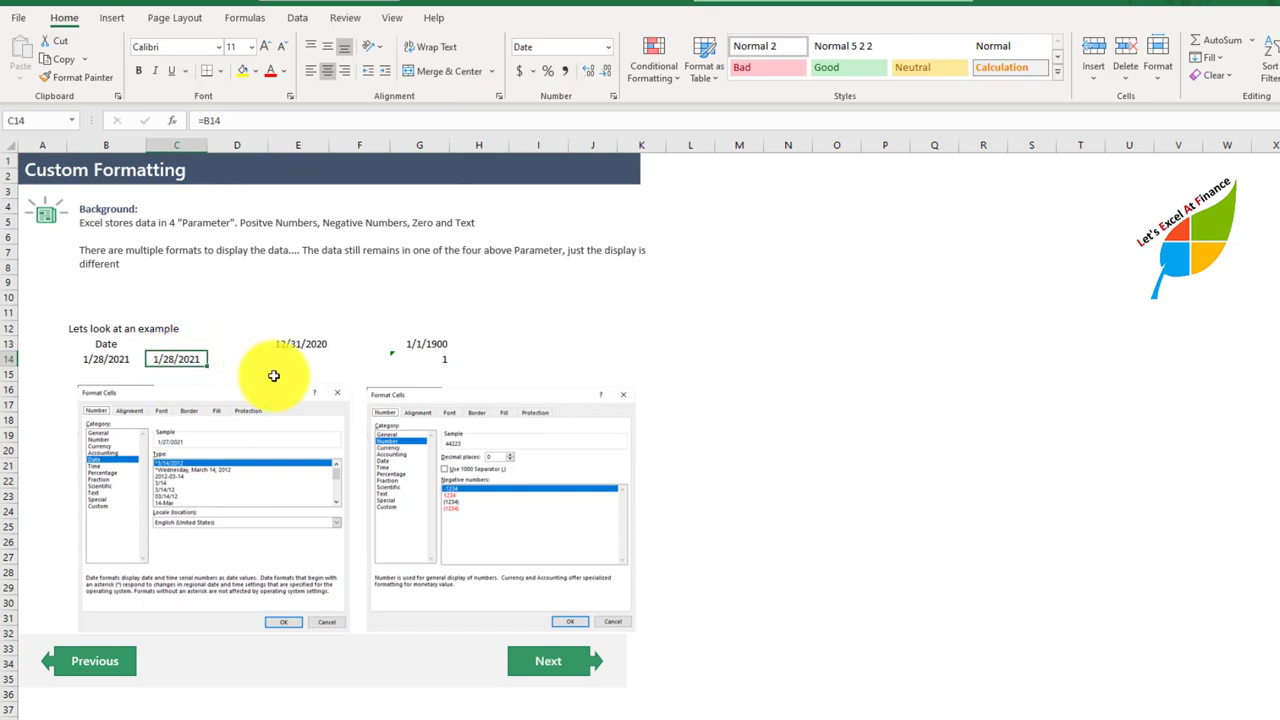
{"action": "left_click", "coordinate": [607, 47]}
{"action": "left_click", "coordinate": [600, 71]}
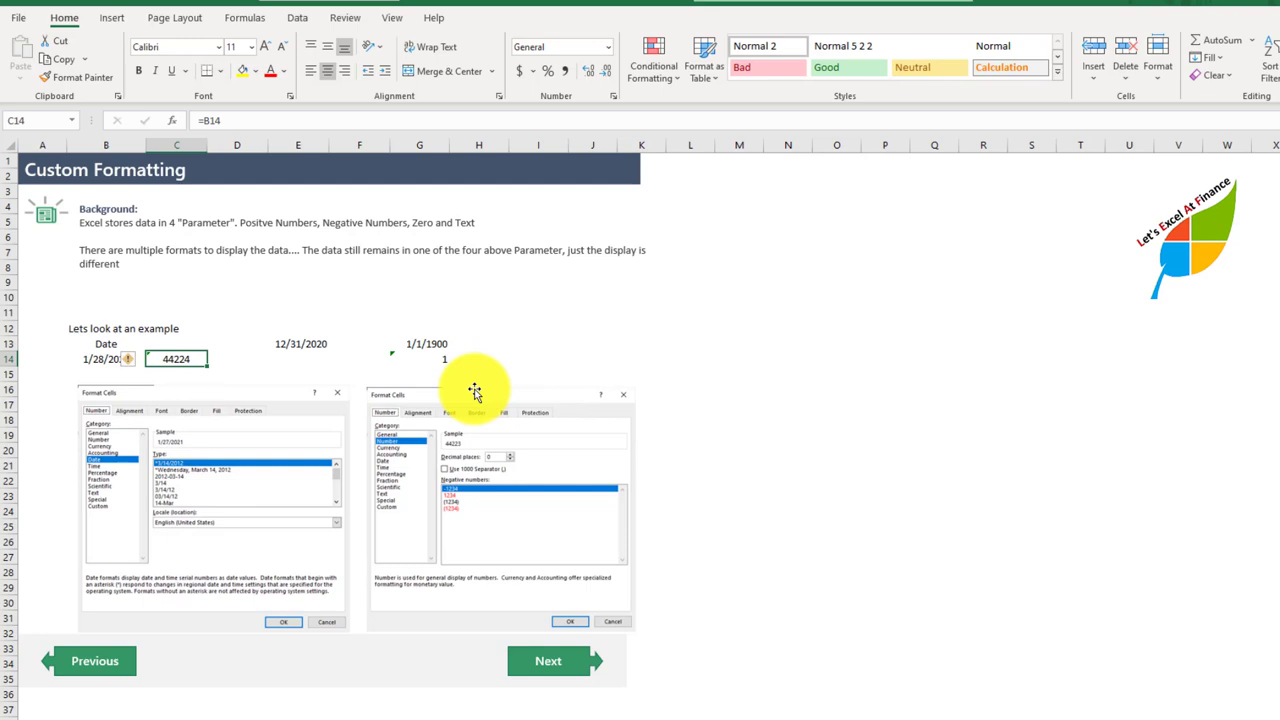
Step: Compare the date cells B14 and G13 with their underlying serial numbers in C14 and G14
{"action": "left_click", "coordinate": [426, 344]}
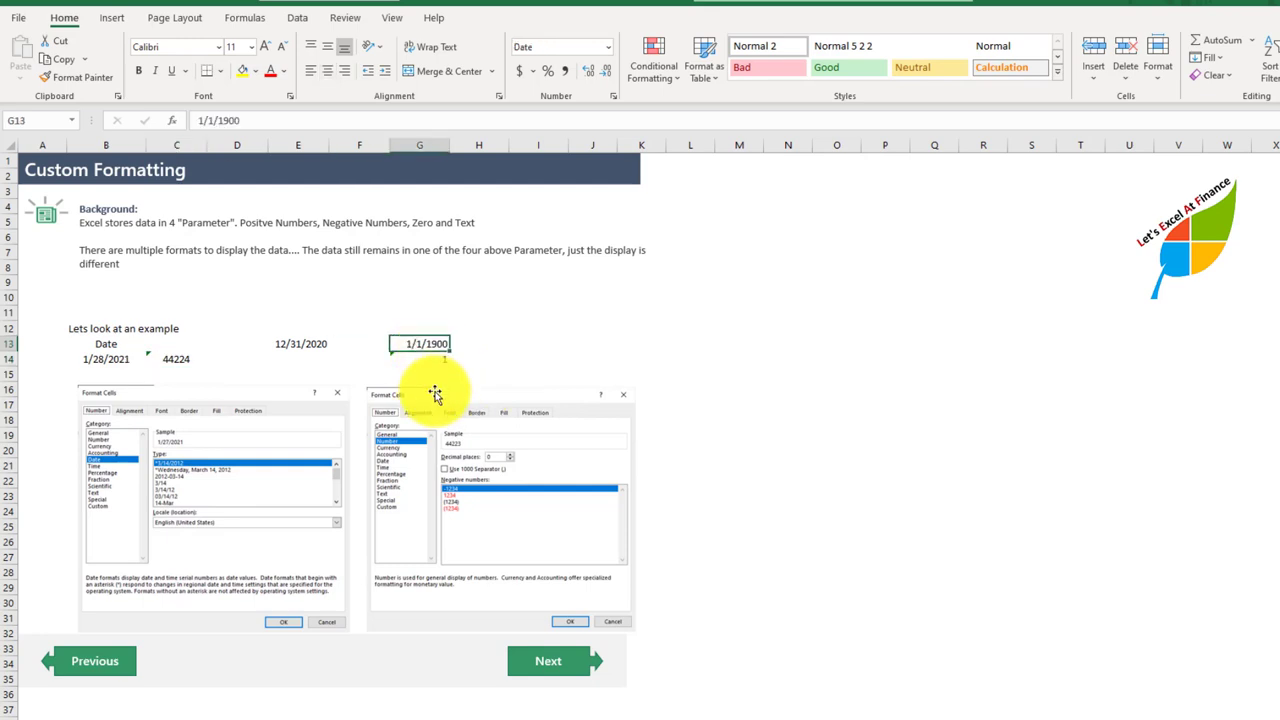
{"action": "left_click", "coordinate": [430, 359]}
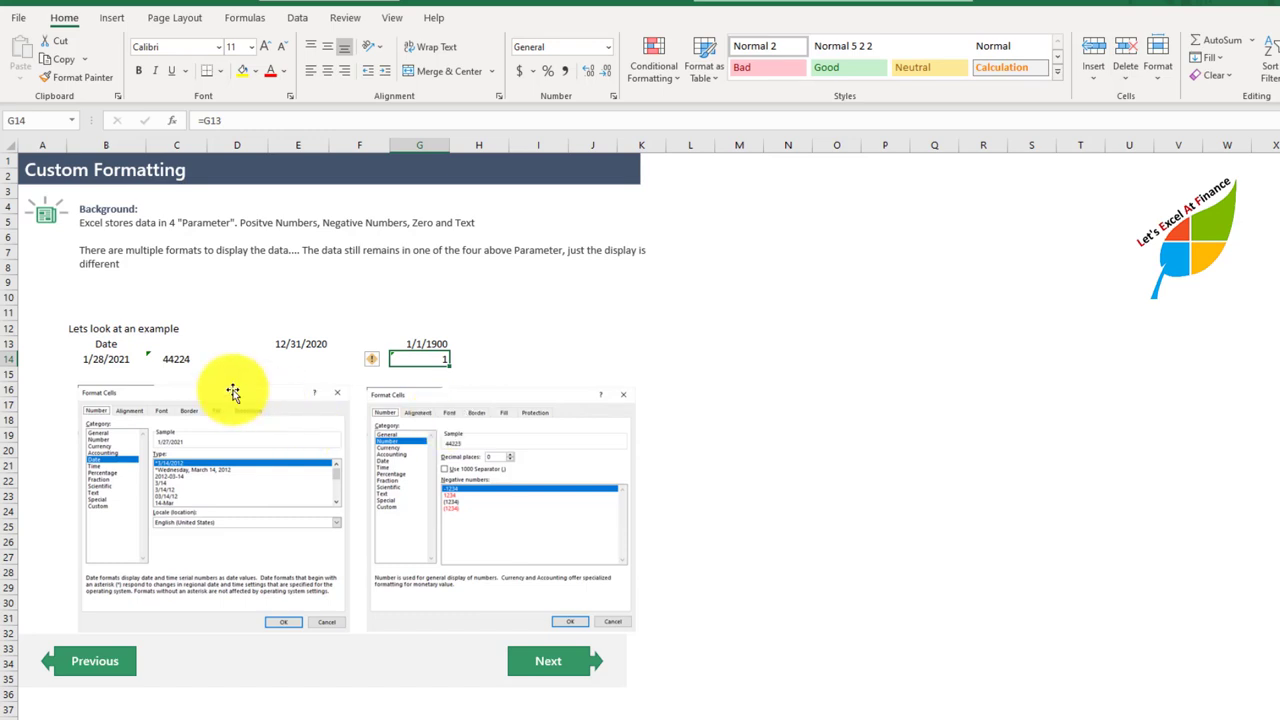
{"action": "left_click", "coordinate": [182, 360]}
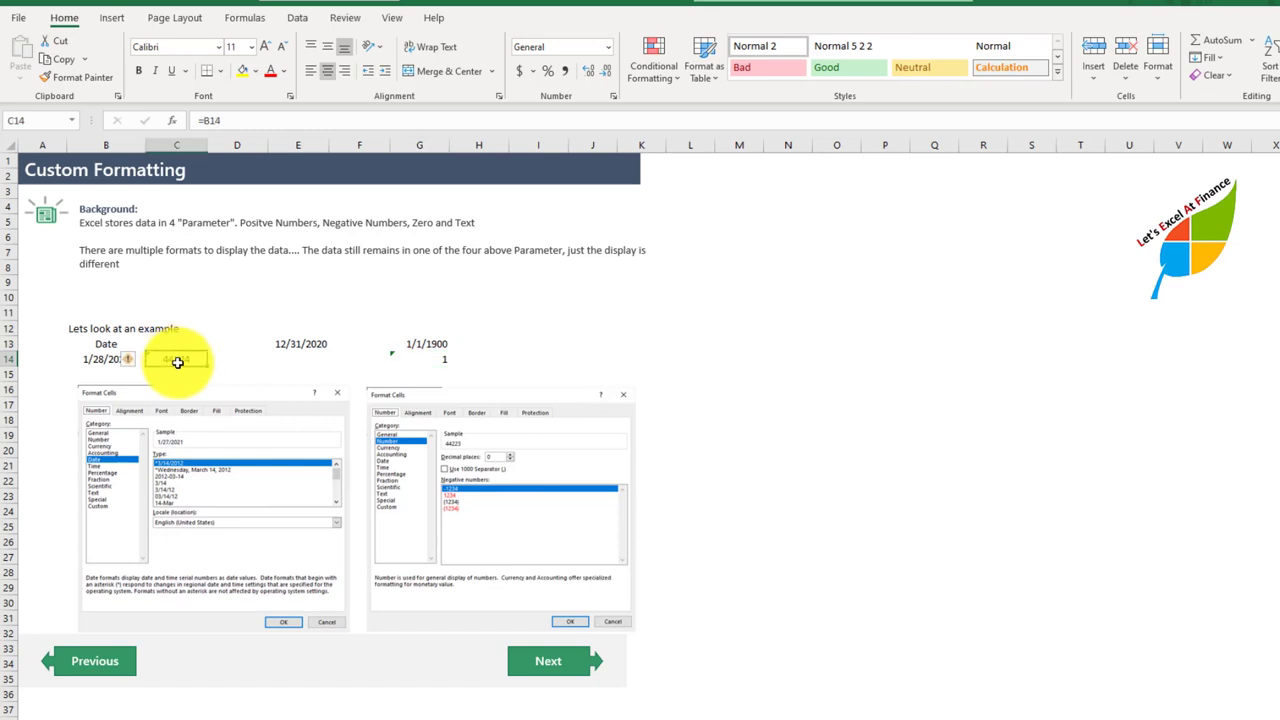
{"action": "left_click", "coordinate": [420, 358]}
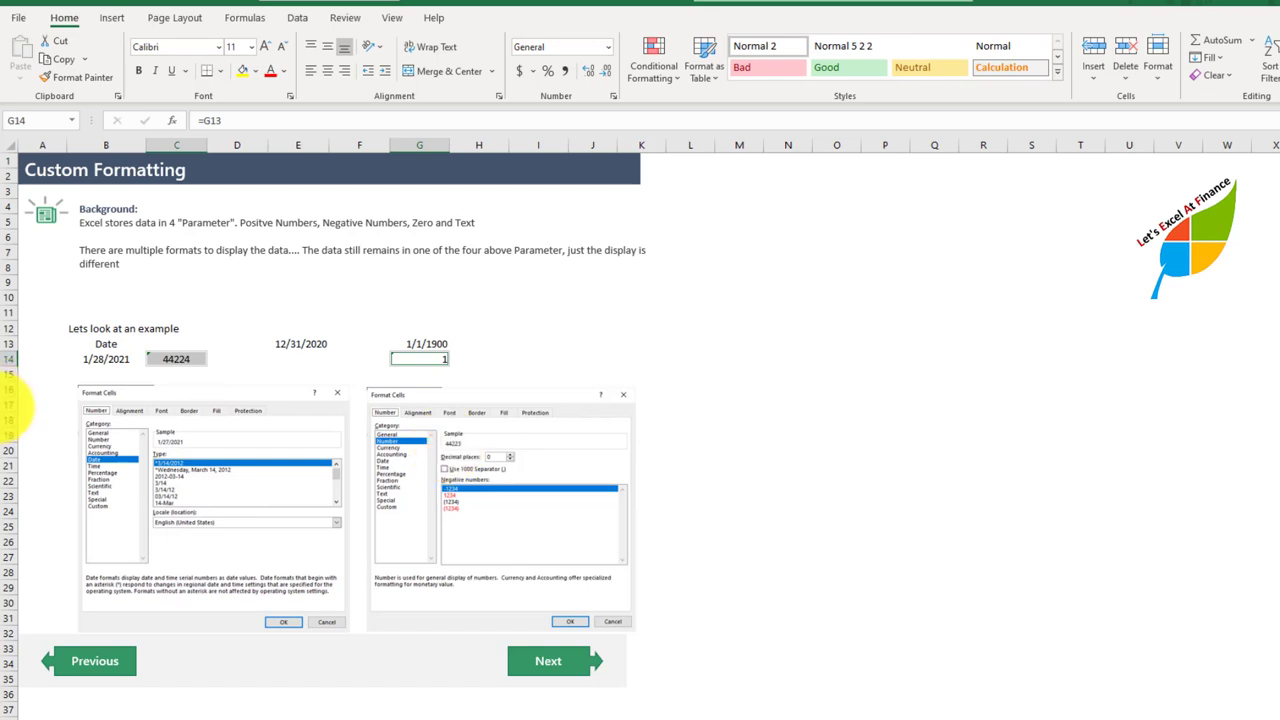
{"action": "left_click", "coordinate": [103, 358]}
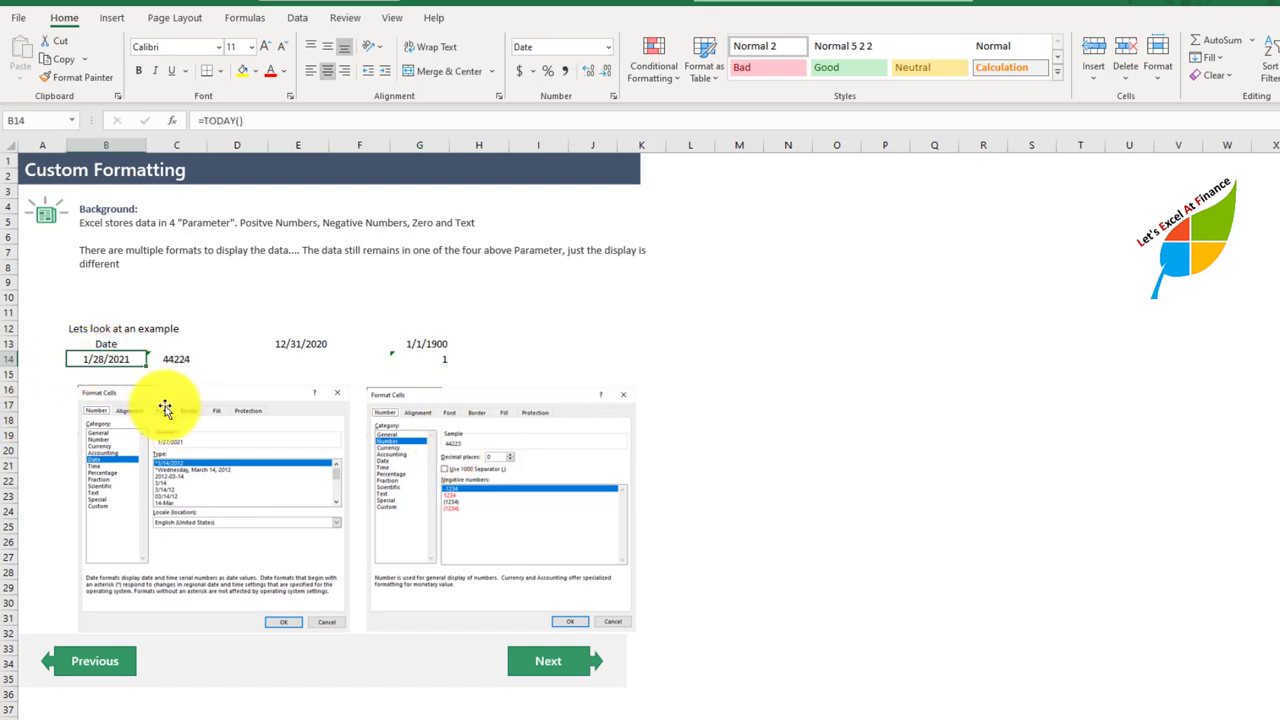
{"action": "left_click", "coordinate": [428, 343]}
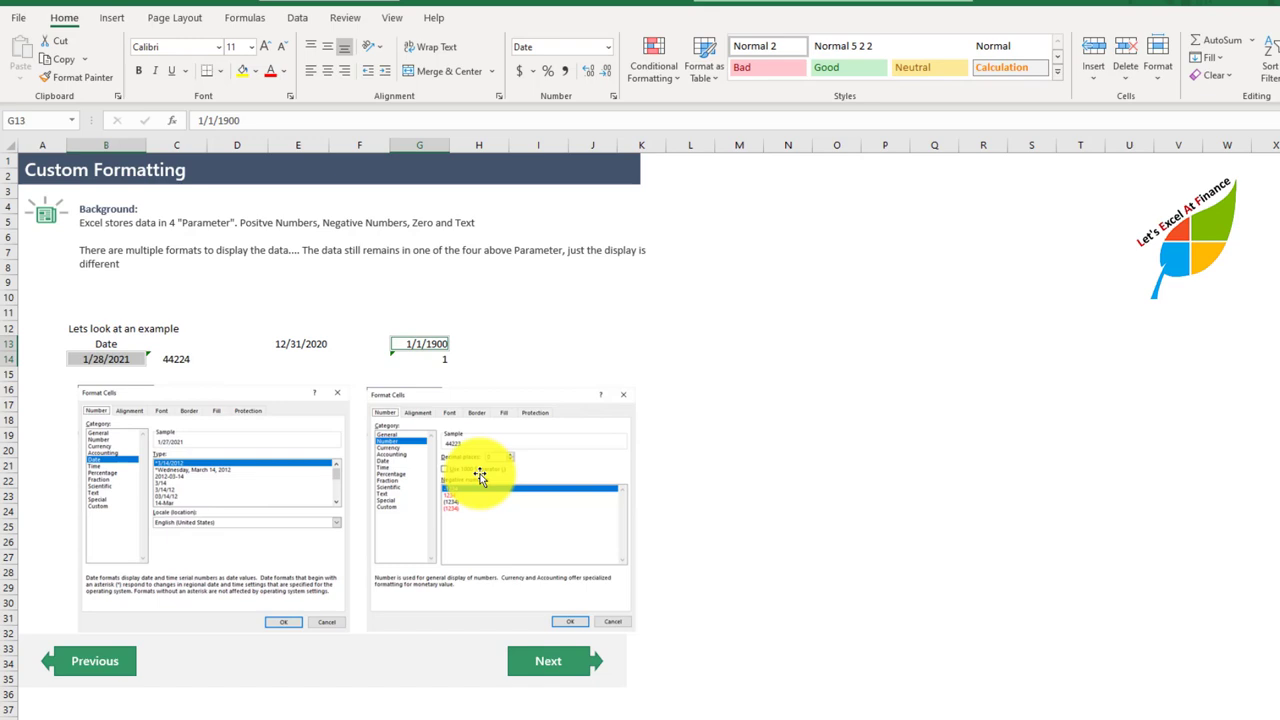
{"action": "left_click", "coordinate": [430, 358]}
{"action": "left_click", "coordinate": [176, 358]}
{"action": "left_click", "coordinate": [432, 343]}
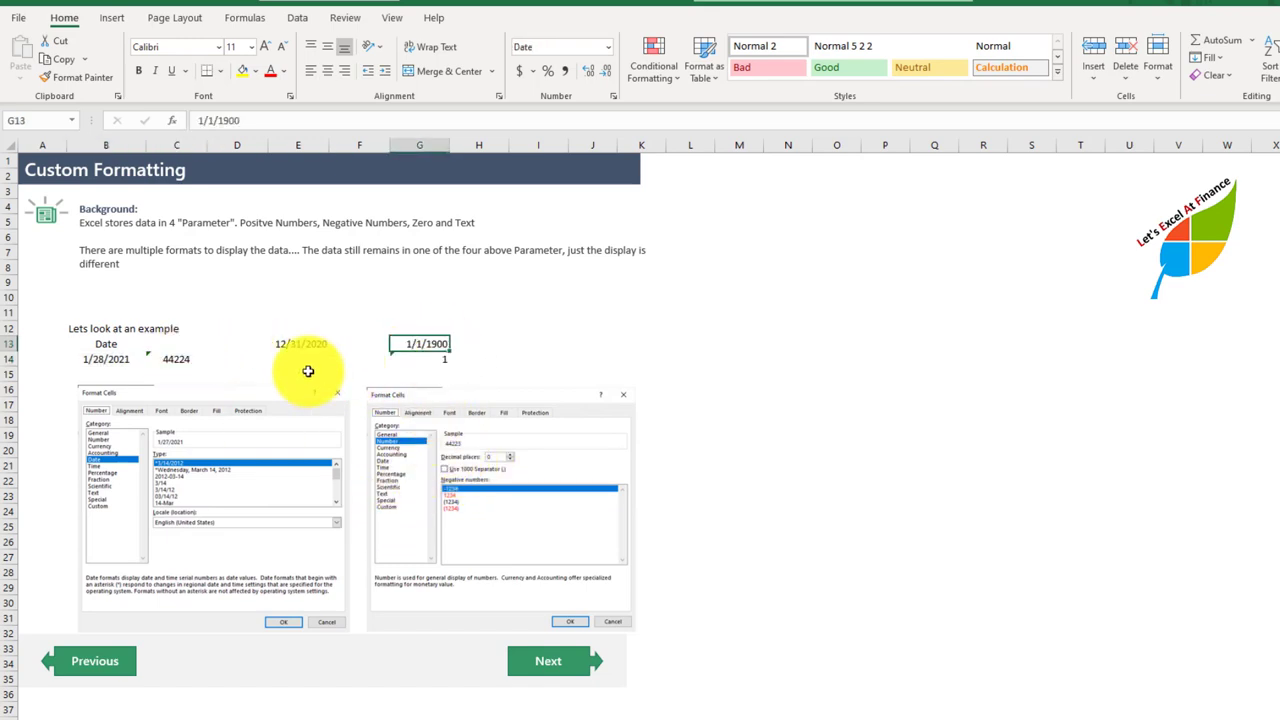
{"action": "left_click", "coordinate": [120, 358]}
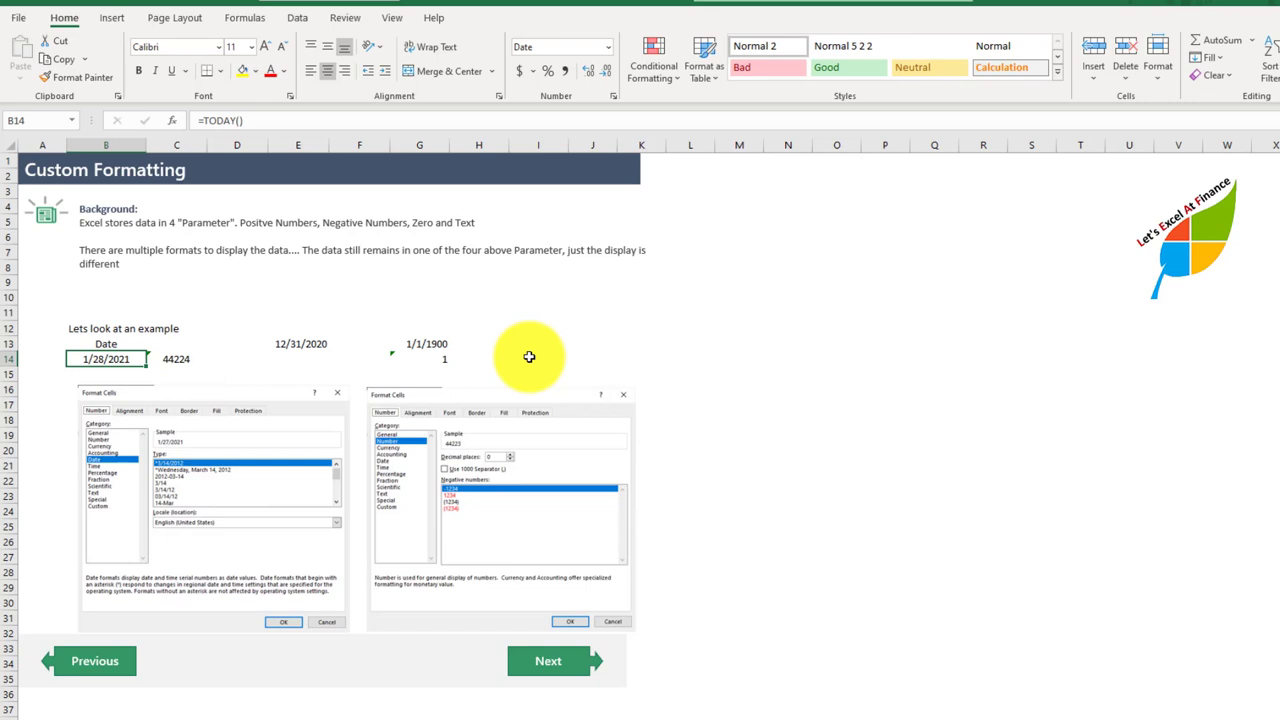
Step: Go to the Zero values page and examine the zero cells and the scenario's requested replacements, "-" and "Missing"
{"action": "left_click", "coordinate": [533, 664]}
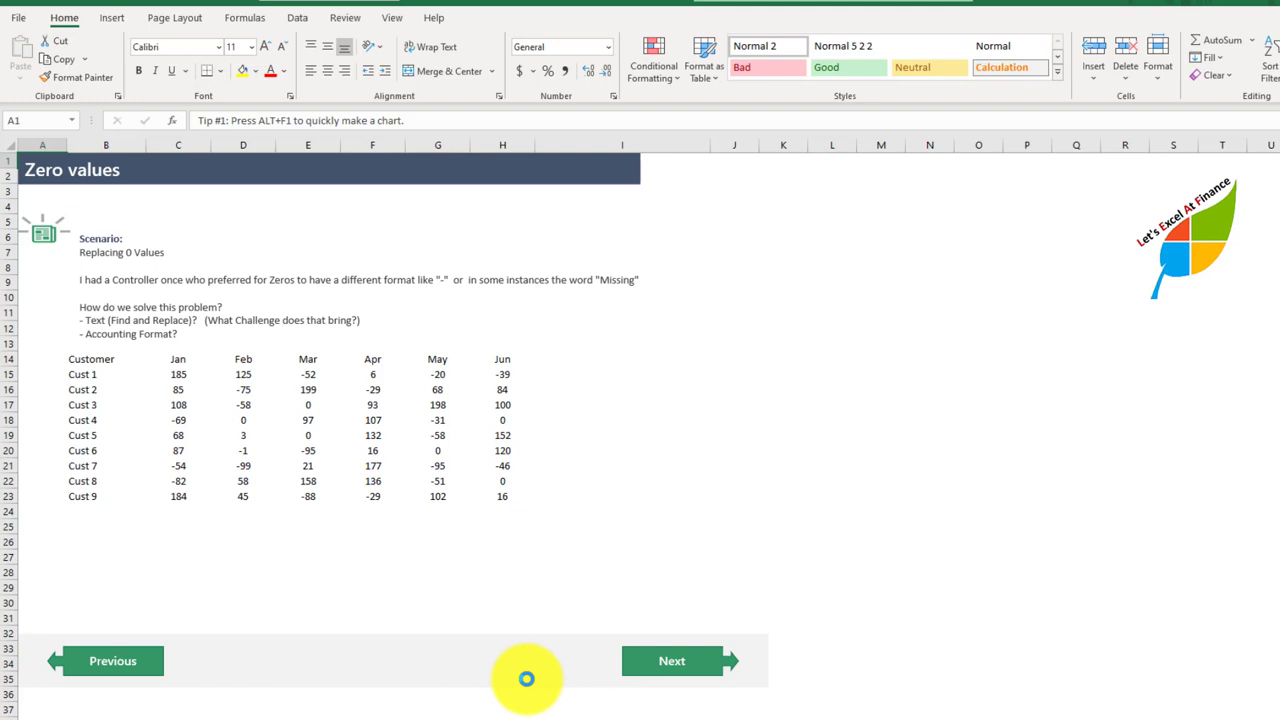
{"action": "left_click", "coordinate": [243, 421]}
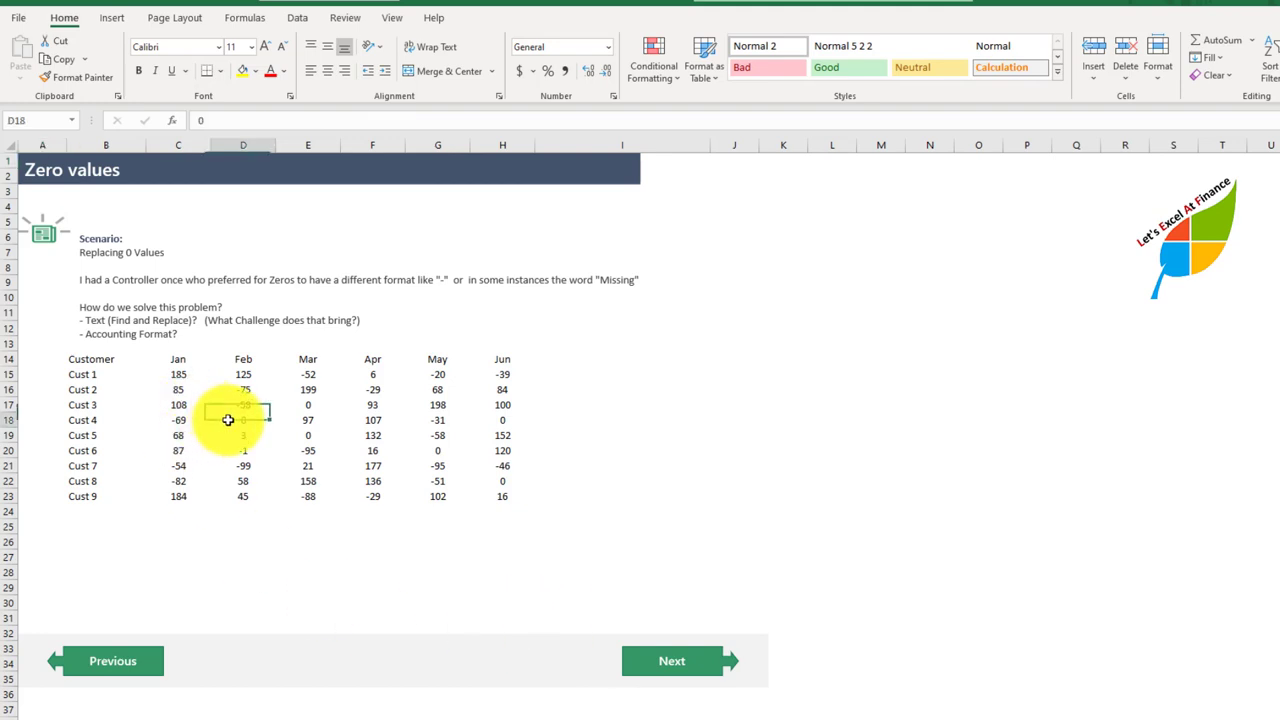
{"action": "left_click", "coordinate": [300, 435]}
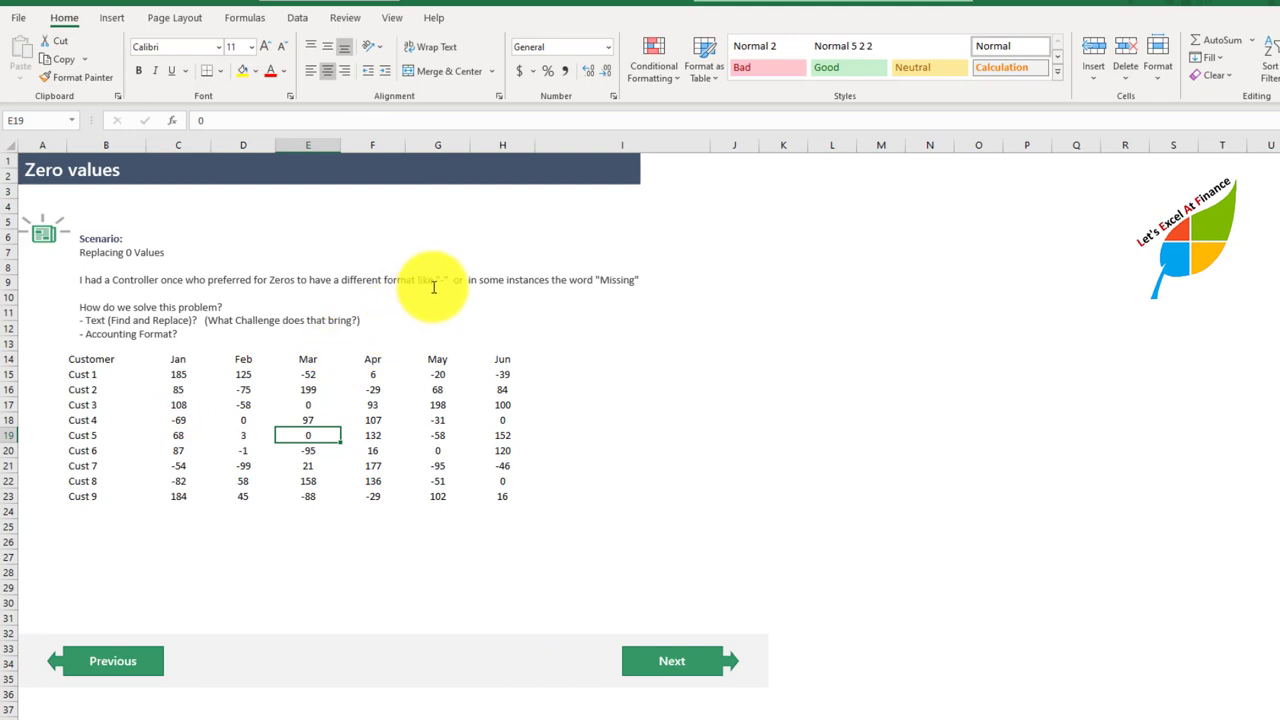
{"action": "left_click_drag", "start_coordinate": [418, 280], "coordinate": [448, 280]}
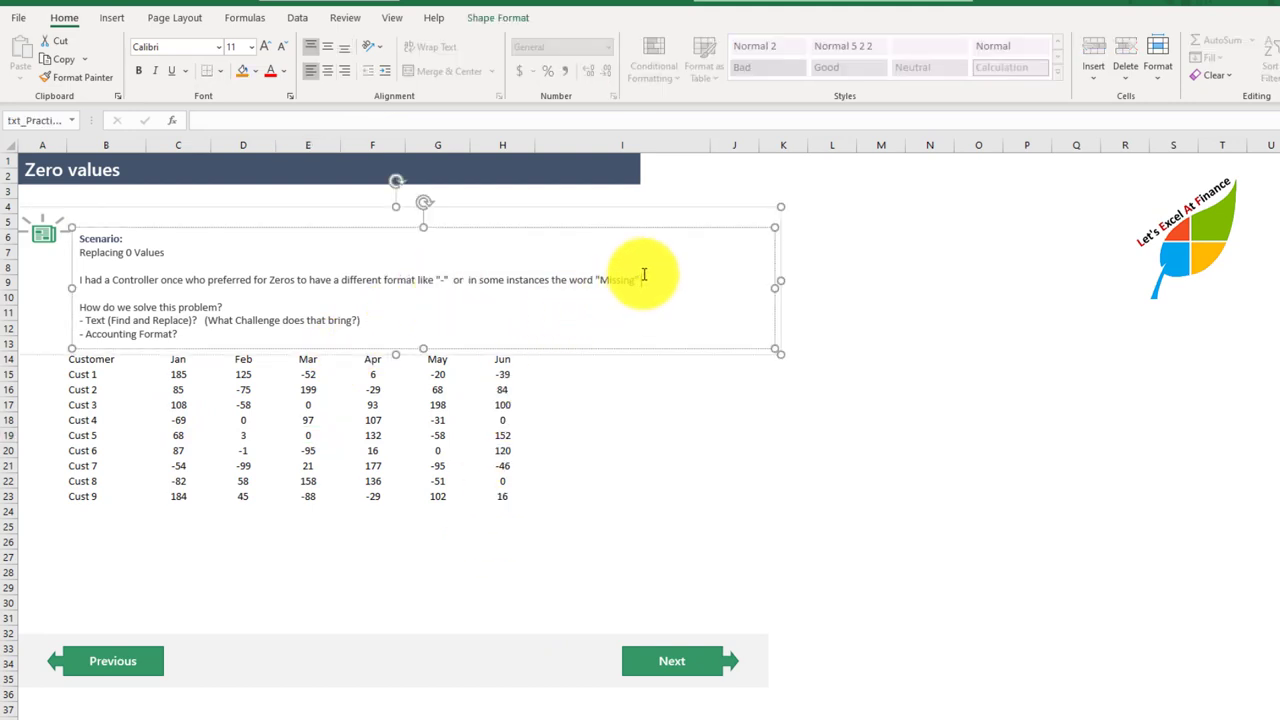
{"action": "left_click_drag", "start_coordinate": [642, 280], "coordinate": [569, 281]}
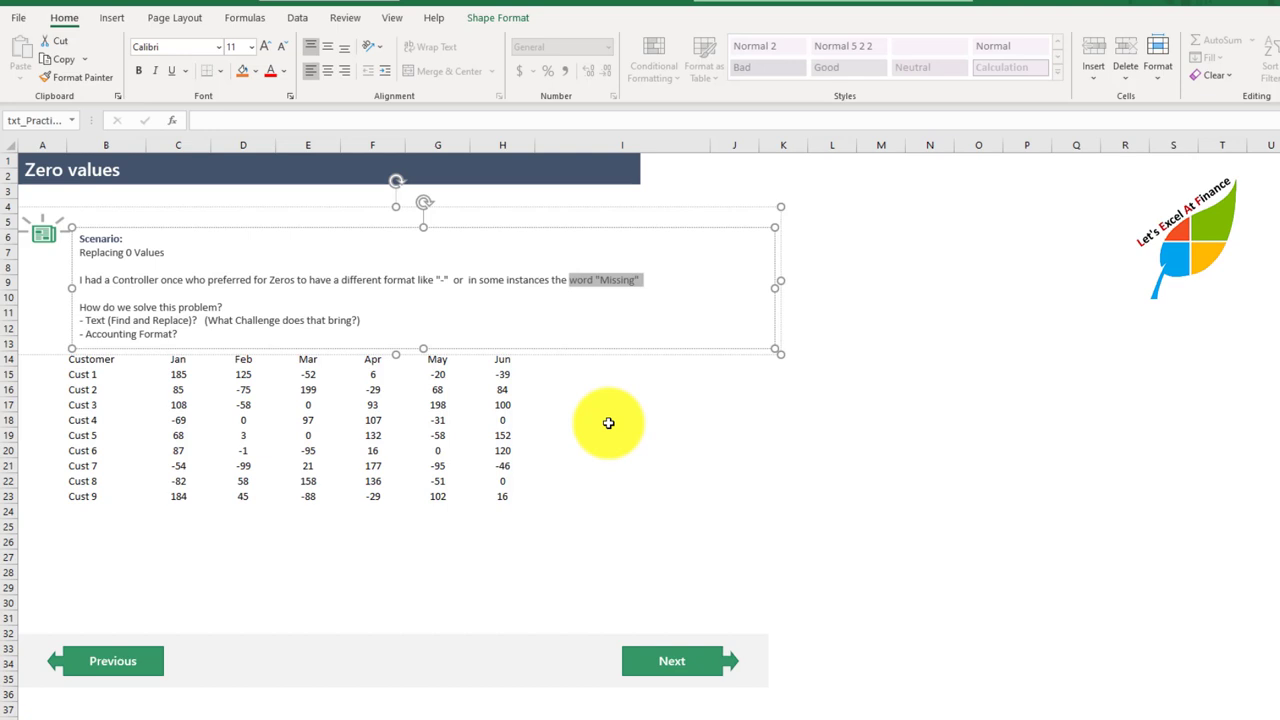
{"action": "left_click", "coordinate": [310, 405]}
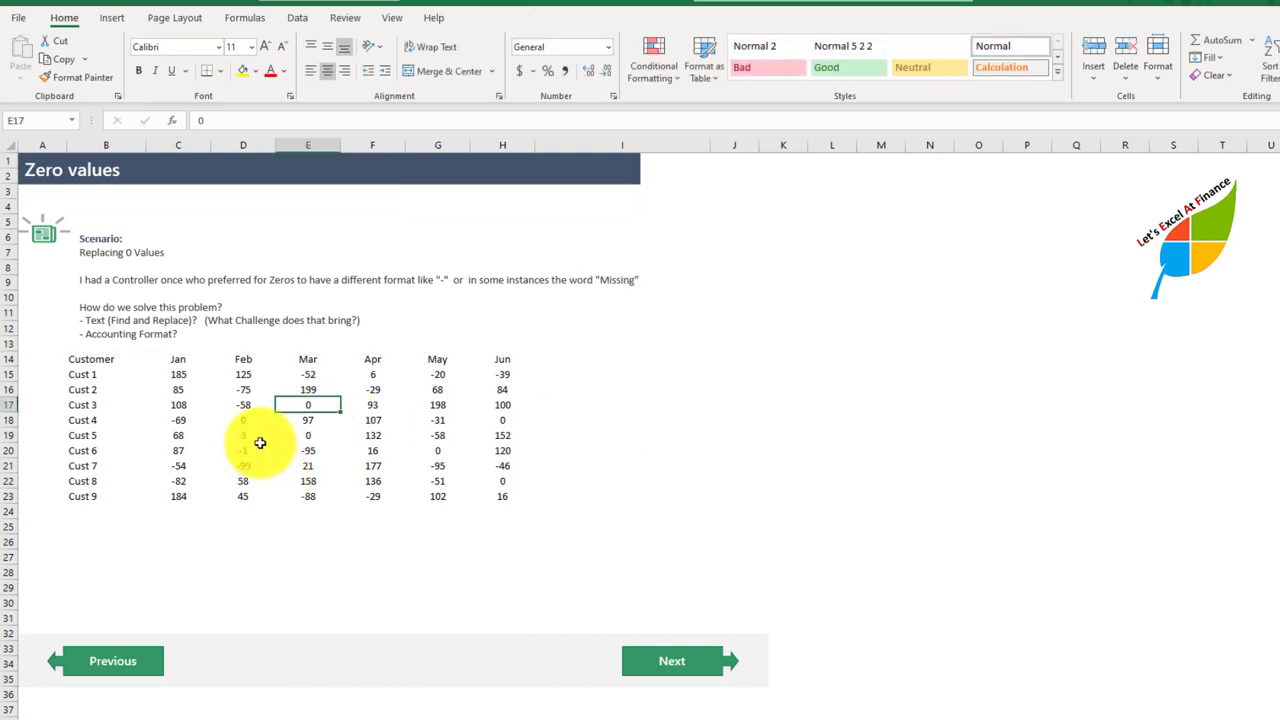
{"action": "left_click", "coordinate": [245, 419]}
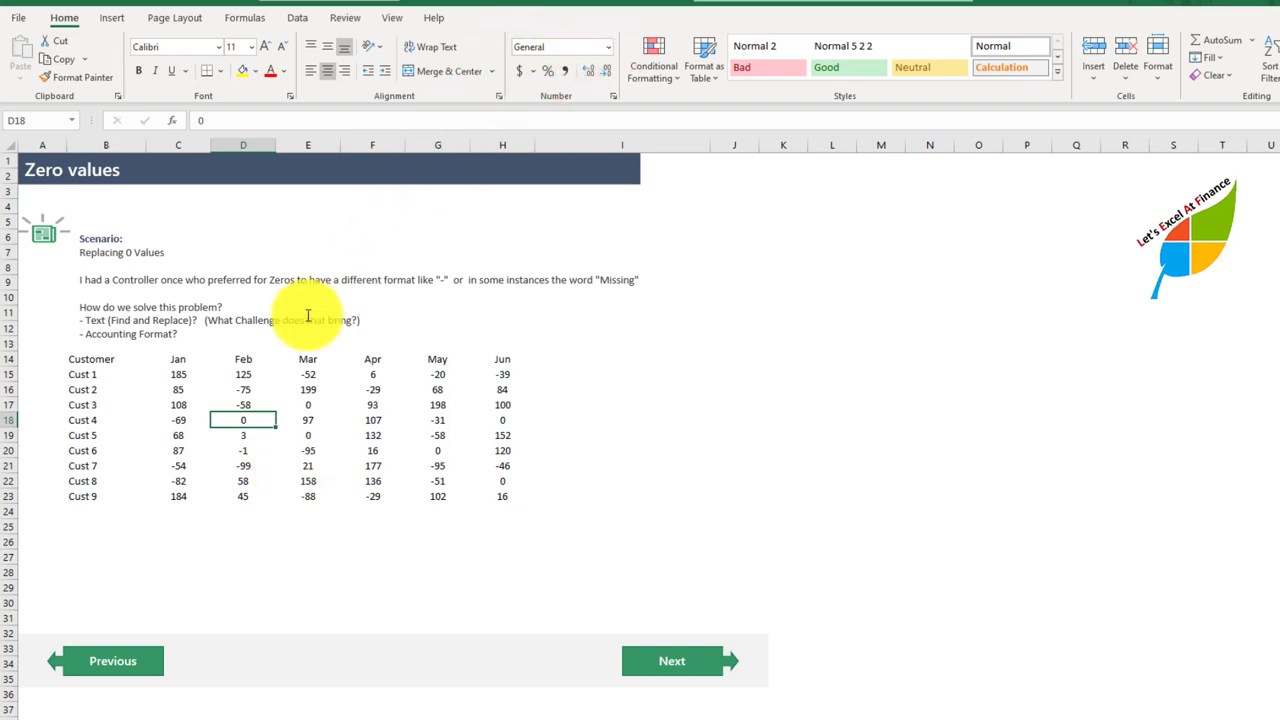
Step: Apply the Comma style to the customer values in C15:H23 and inspect the zero cell E17
{"action": "left_click_drag", "start_coordinate": [180, 374], "coordinate": [490, 501]}
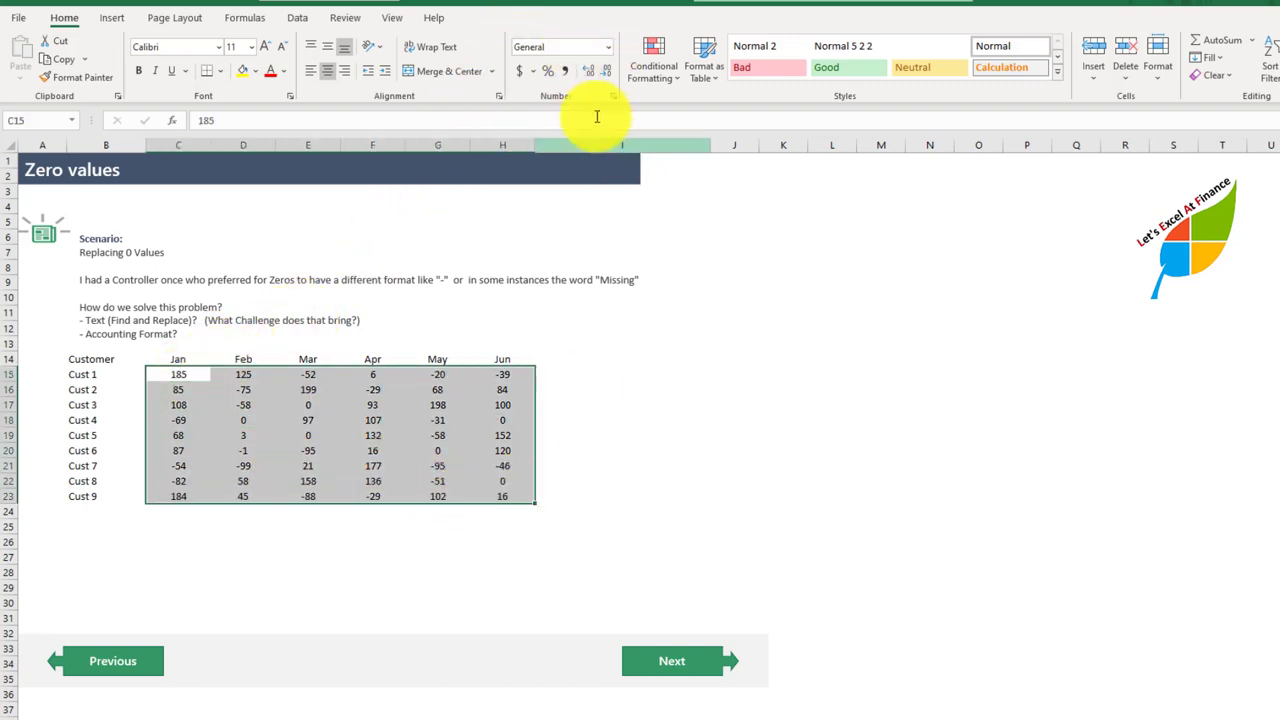
{"action": "left_click", "coordinate": [564, 71]}
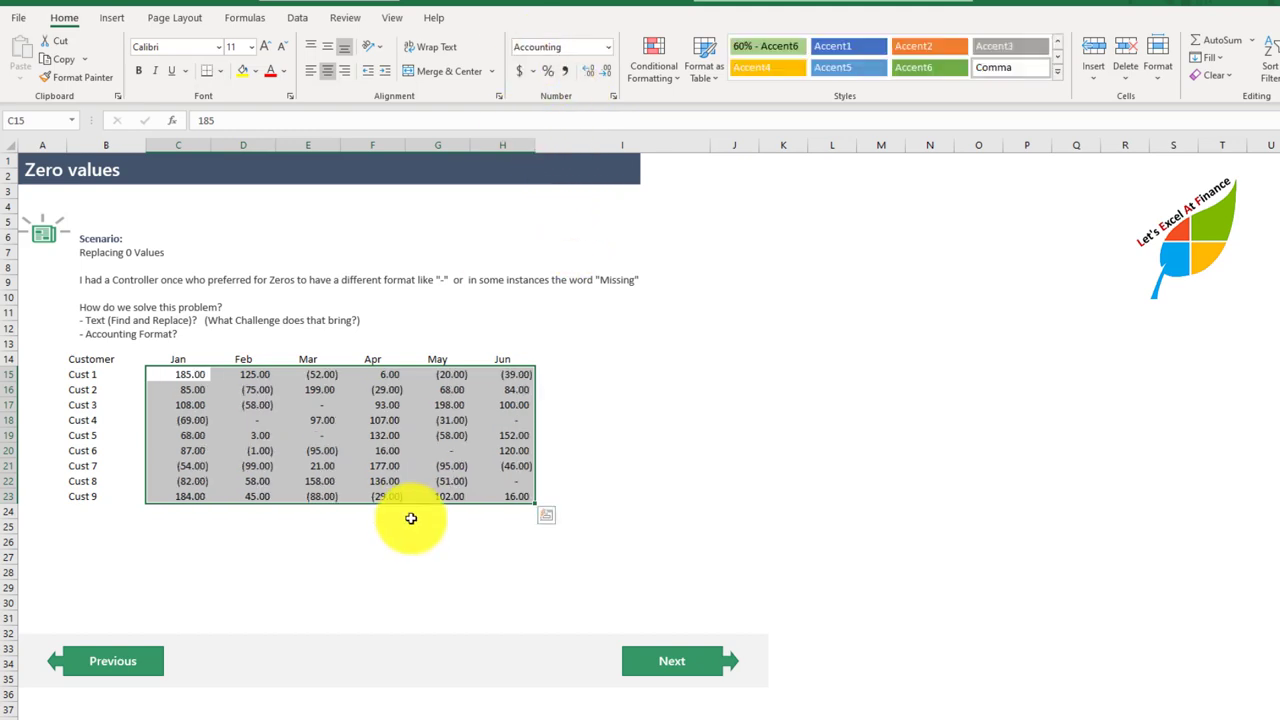
{"action": "left_click", "coordinate": [318, 404]}
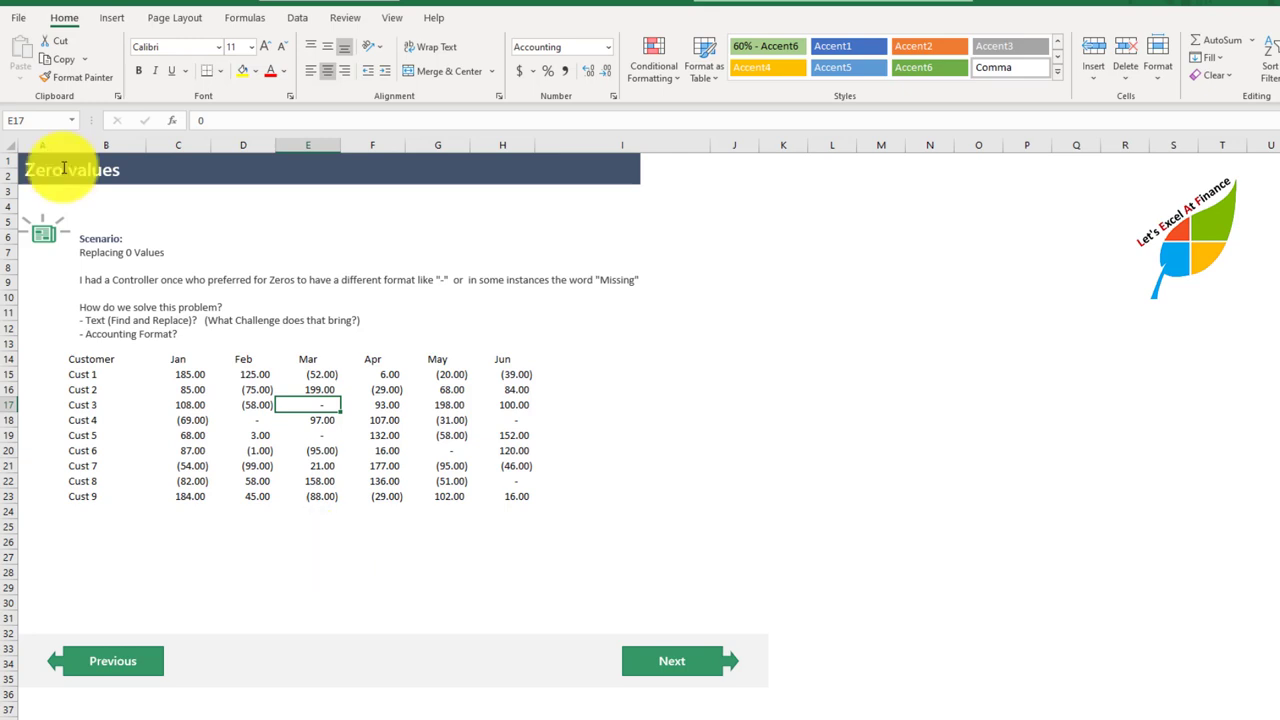
Step: Try to center the January values in C15:C23
{"action": "left_click", "coordinate": [174, 381]}
{"action": "left_click_drag", "start_coordinate": [174, 381], "coordinate": [178, 497]}
{"action": "left_click", "coordinate": [174, 358]}
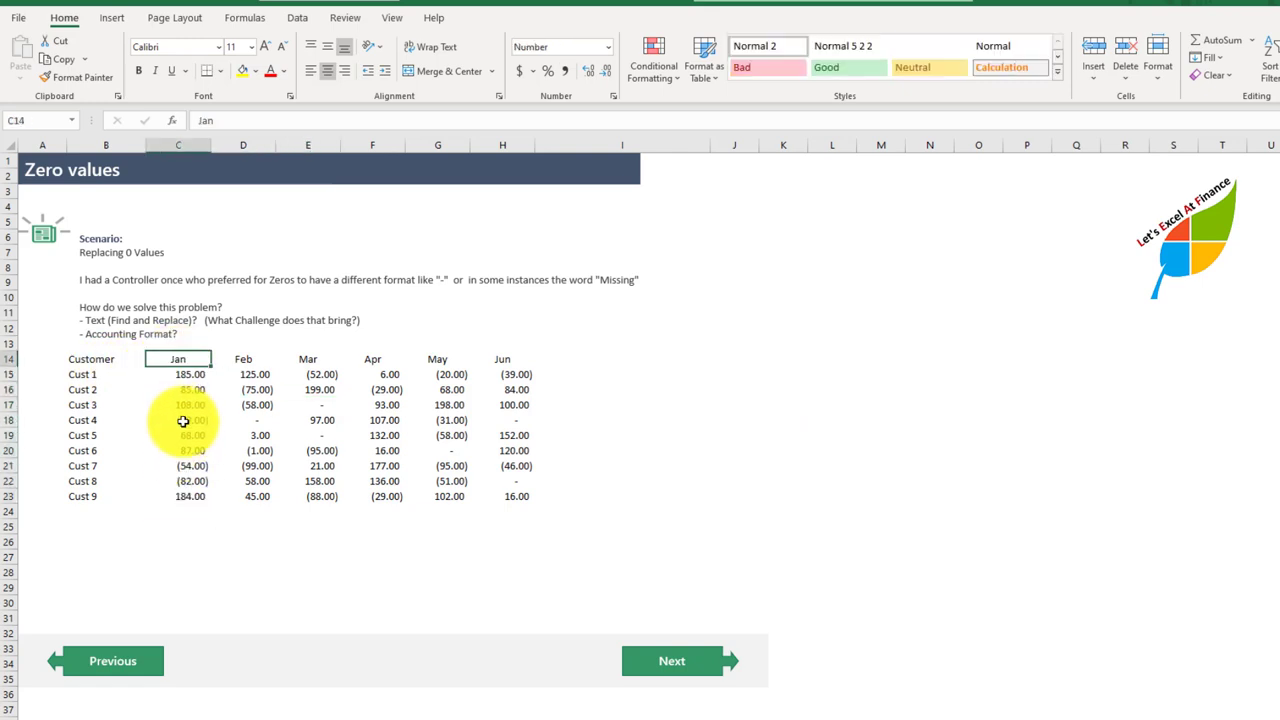
{"action": "left_click_drag", "start_coordinate": [180, 374], "coordinate": [190, 496]}
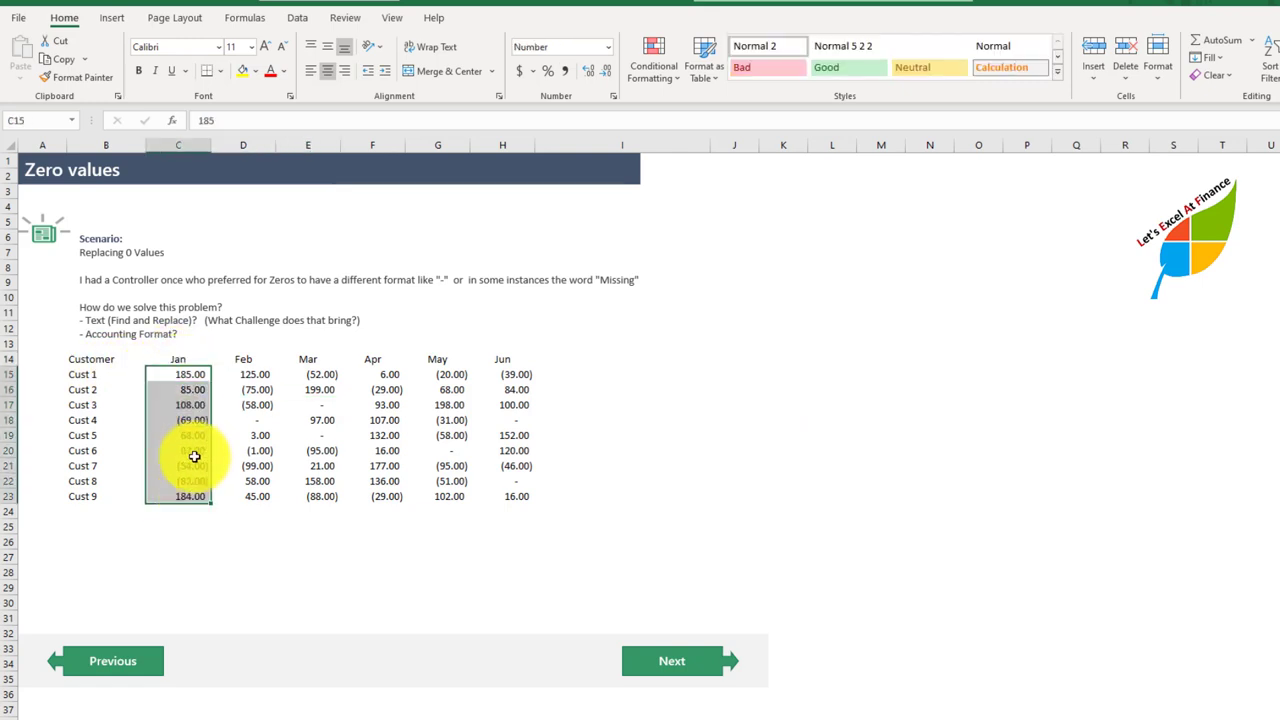
{"action": "left_click", "coordinate": [328, 71]}
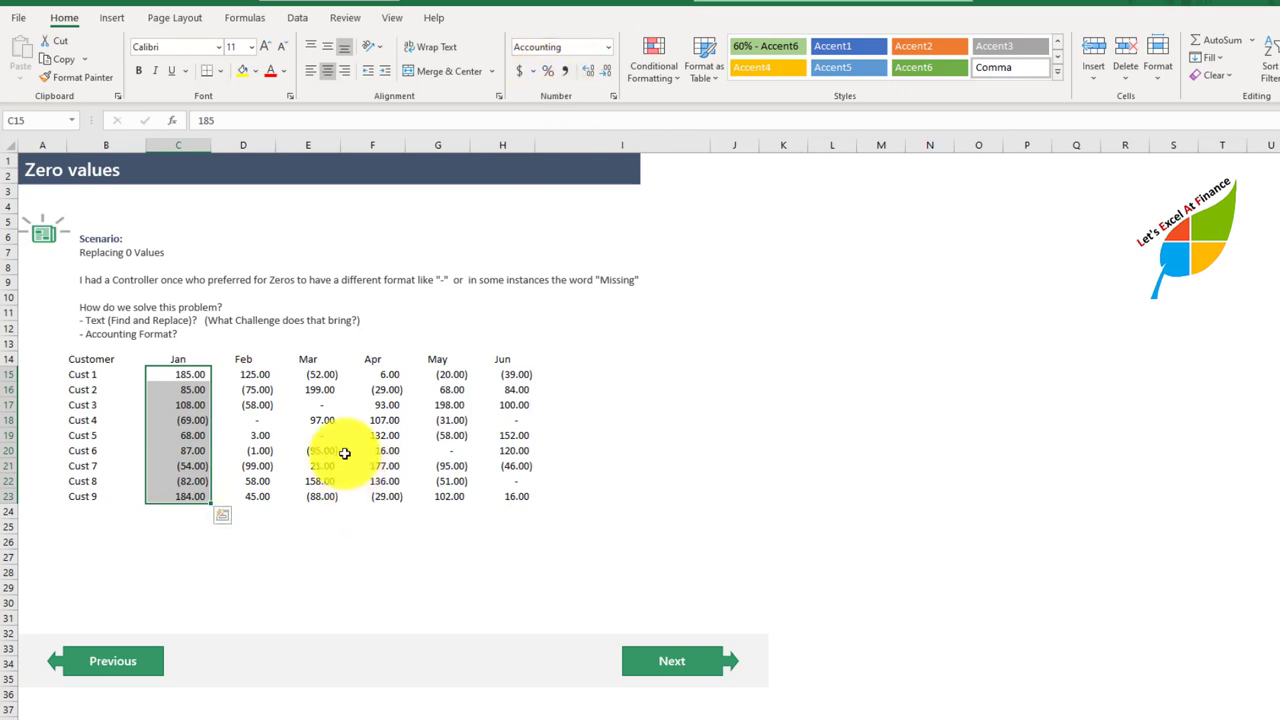
Step: Extend the selection to all months, C15:H23, and reset its number format to General
{"action": "key", "text": "ctrl+shift+Right"}
{"action": "key", "text": "ctrl+shift+asciitilde"}
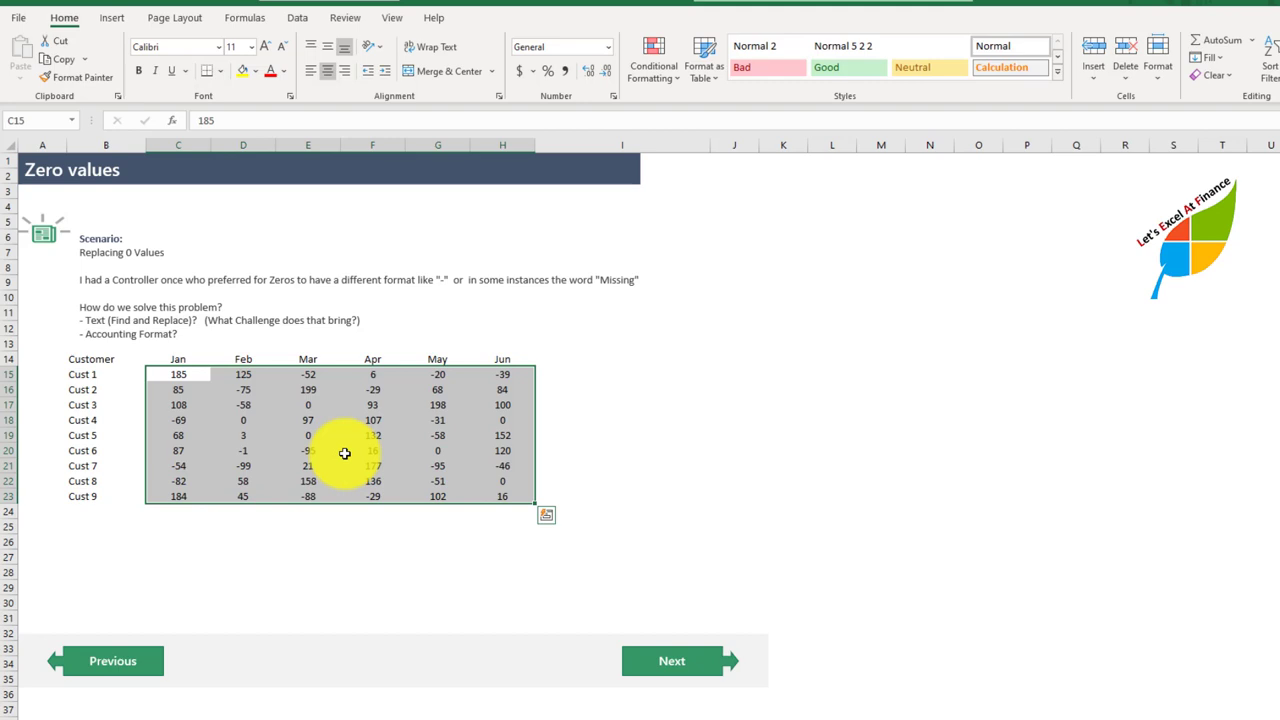
{"action": "left_click", "coordinate": [613, 95]}
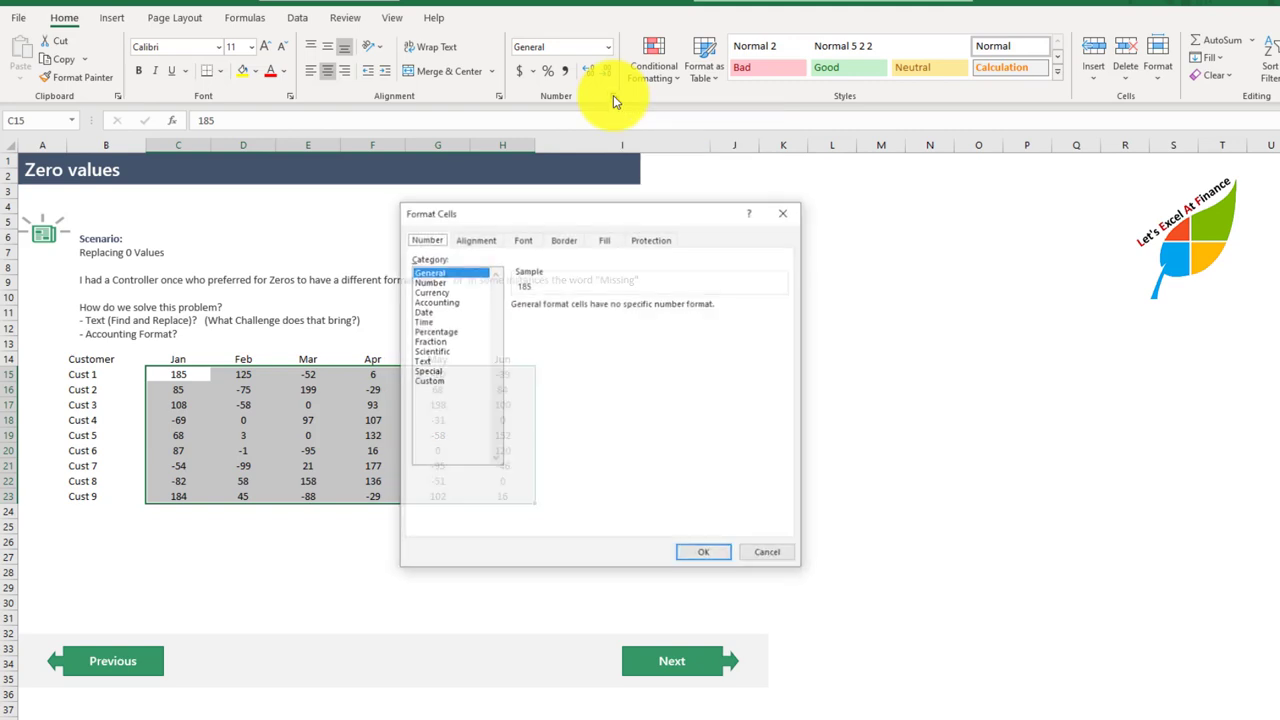
{"action": "left_click", "coordinate": [446, 381]}
{"action": "left_click", "coordinate": [772, 555]}
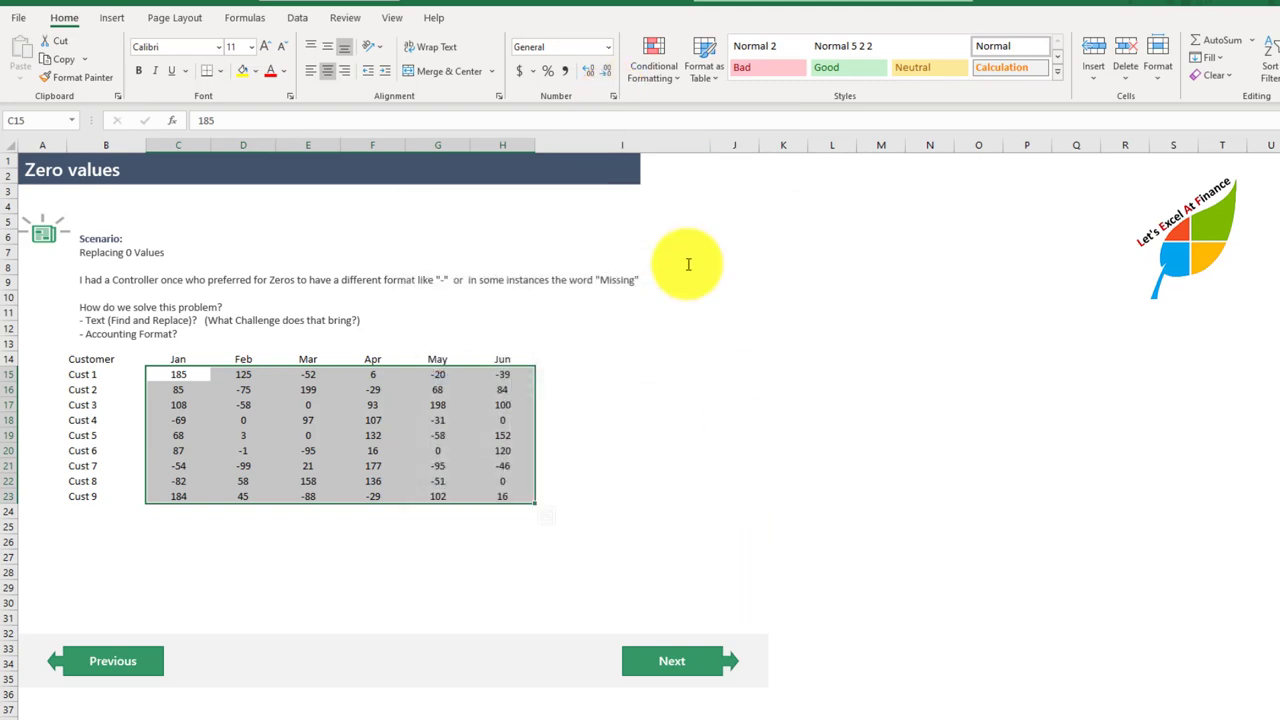
Step: Start a custom number format for C15:H23 with General as the positive-number section, followed by a semicolon
{"action": "left_click", "coordinate": [606, 47]}
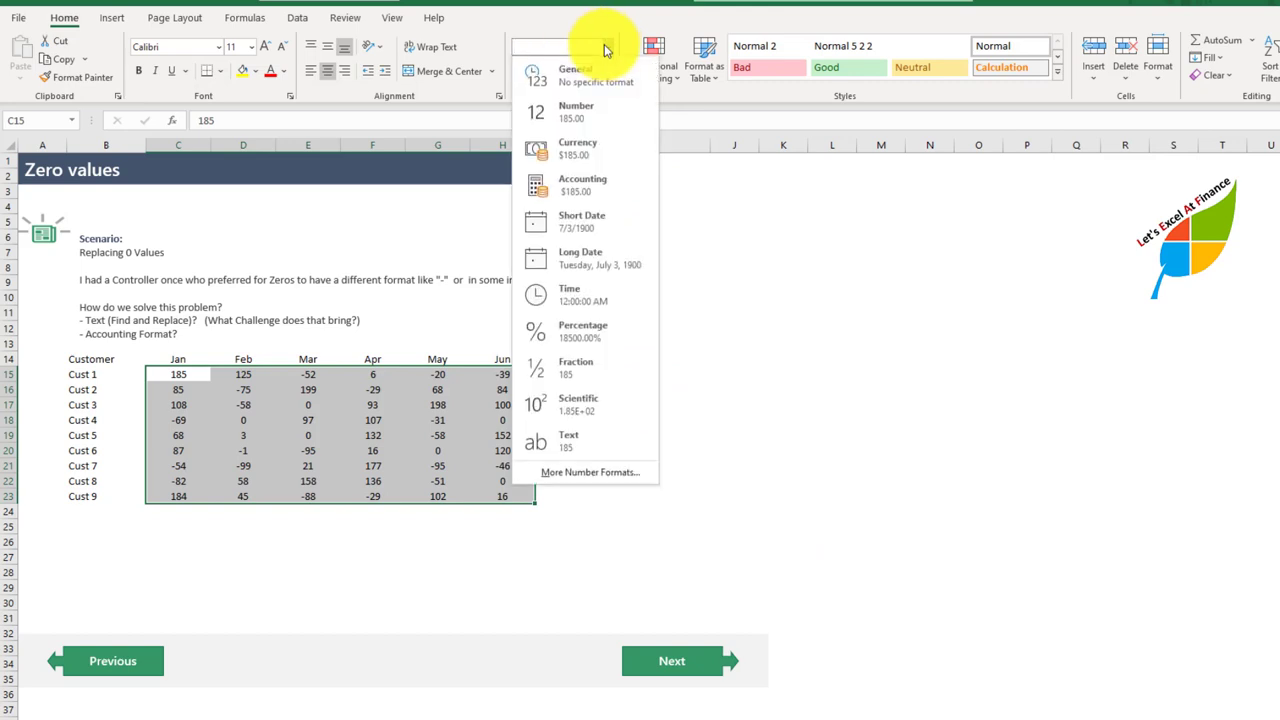
{"action": "left_click", "coordinate": [592, 475]}
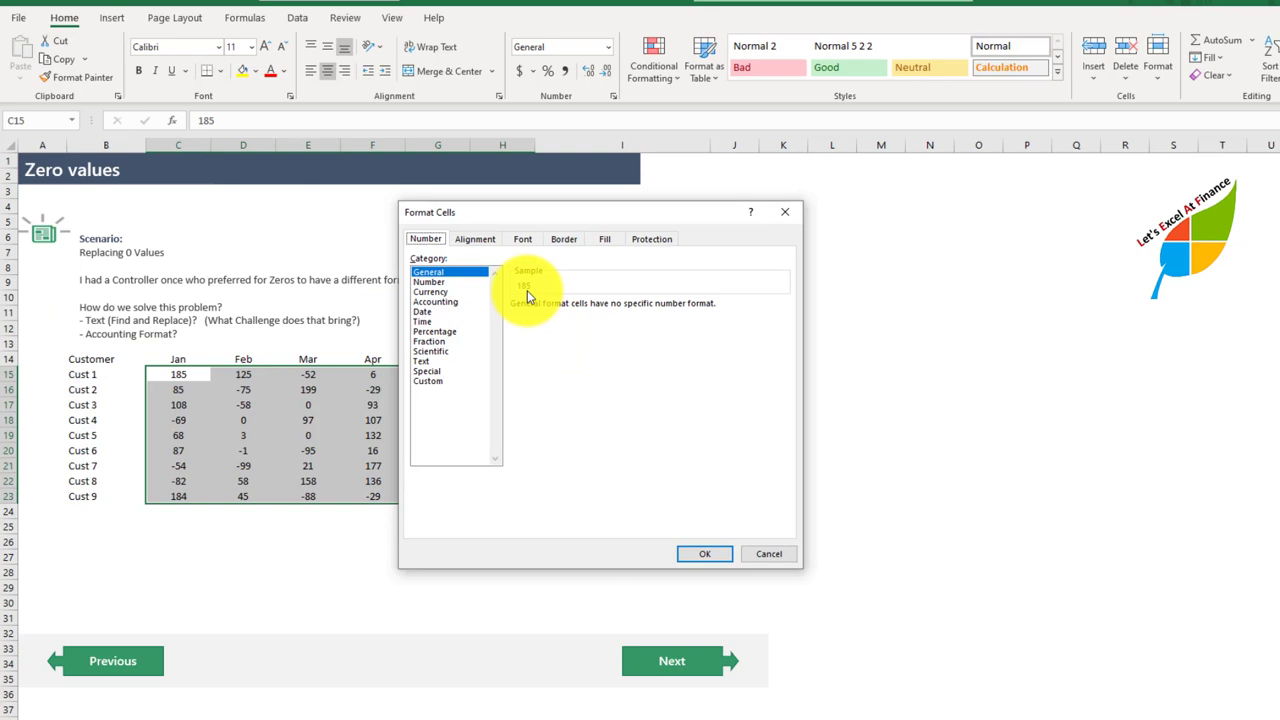
{"action": "left_click", "coordinate": [428, 381]}
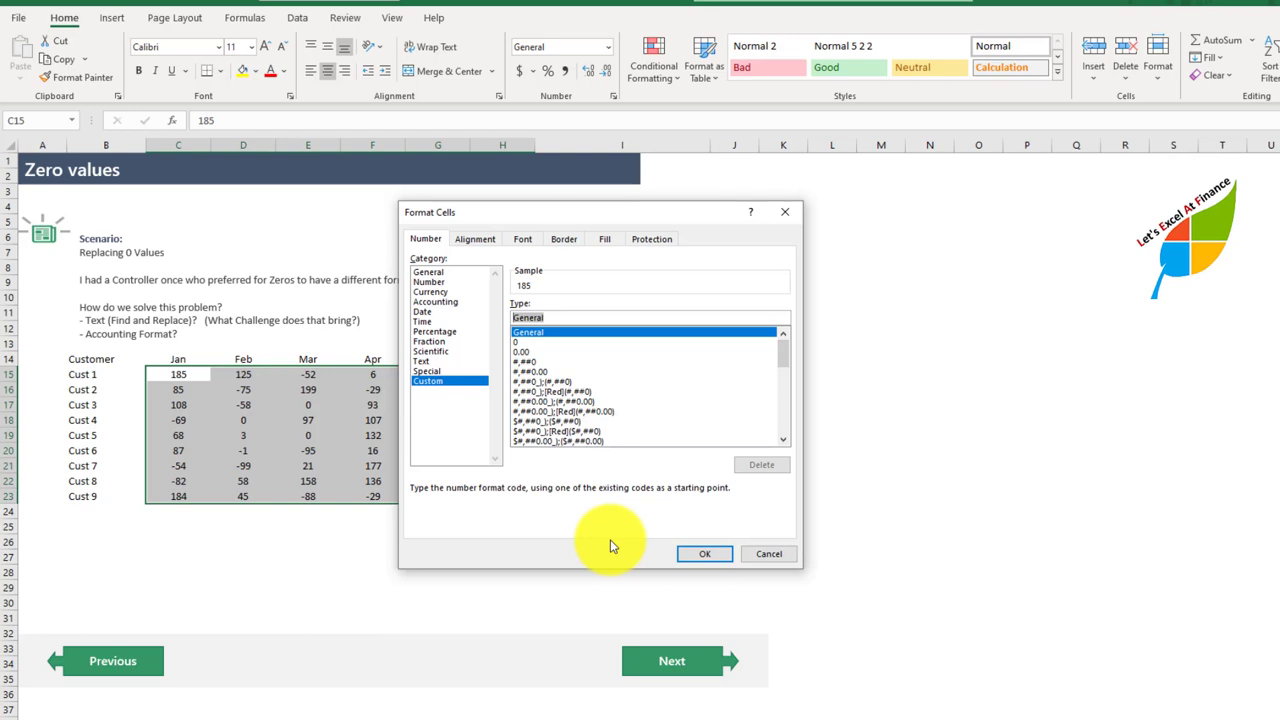
{"action": "key", "text": "Right"}
{"action": "key", "text": "Right"}
{"action": "key", "text": "Right"}
{"action": "key", "text": "Right"}
{"action": "type", "text": ";"}
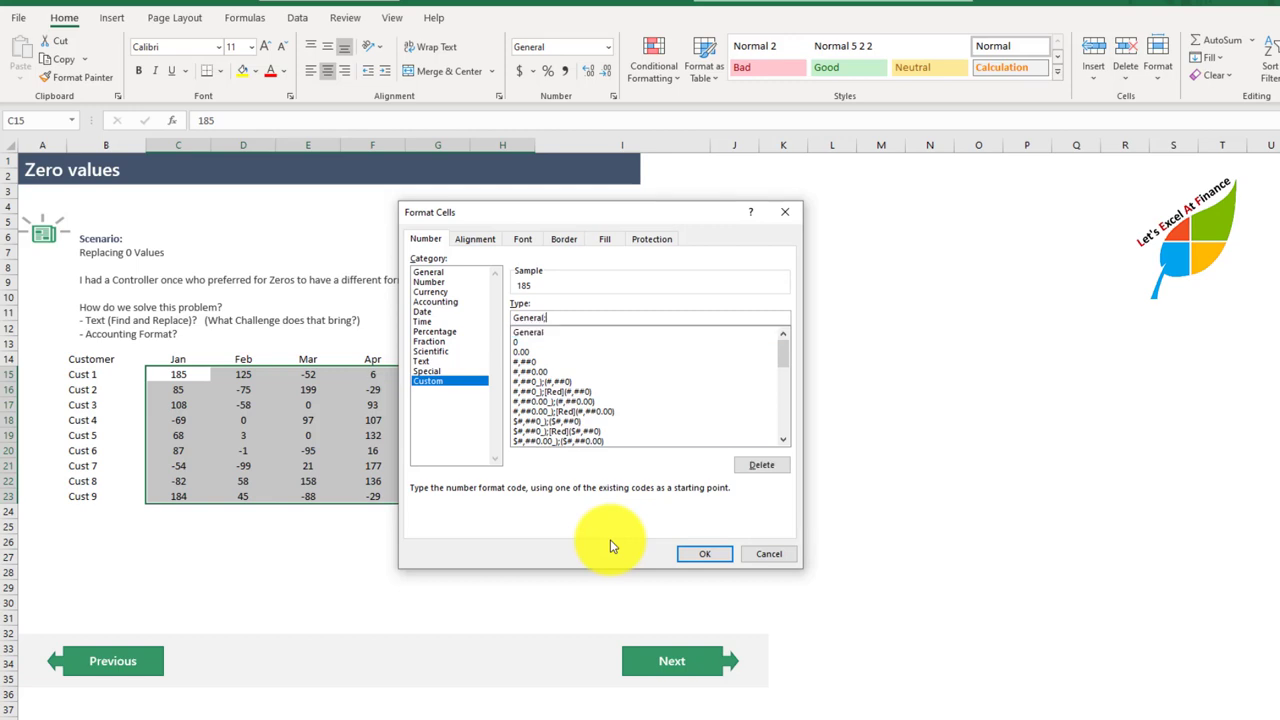
Step: Complete the custom format with General for negative numbers, "-" for zeros and an empty text section, and apply it to C15:H23
{"action": "type", "text": "General"}
{"action": "type", "text": ";\"-\";"}
{"action": "left_click", "coordinate": [708, 555]}
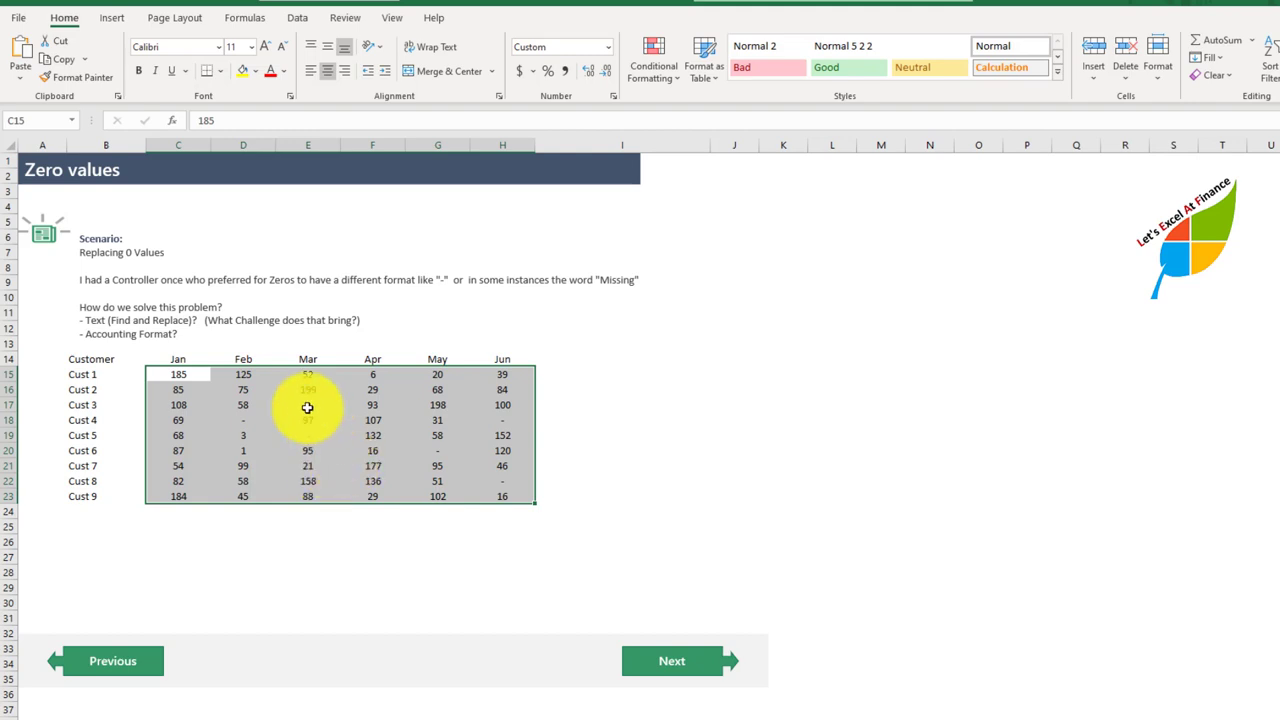
Step: Try left and right alignment on C15:H23, return the values to centered, and go to the Blank Data sheet
{"action": "left_click", "coordinate": [310, 71]}
{"action": "left_click", "coordinate": [343, 72]}
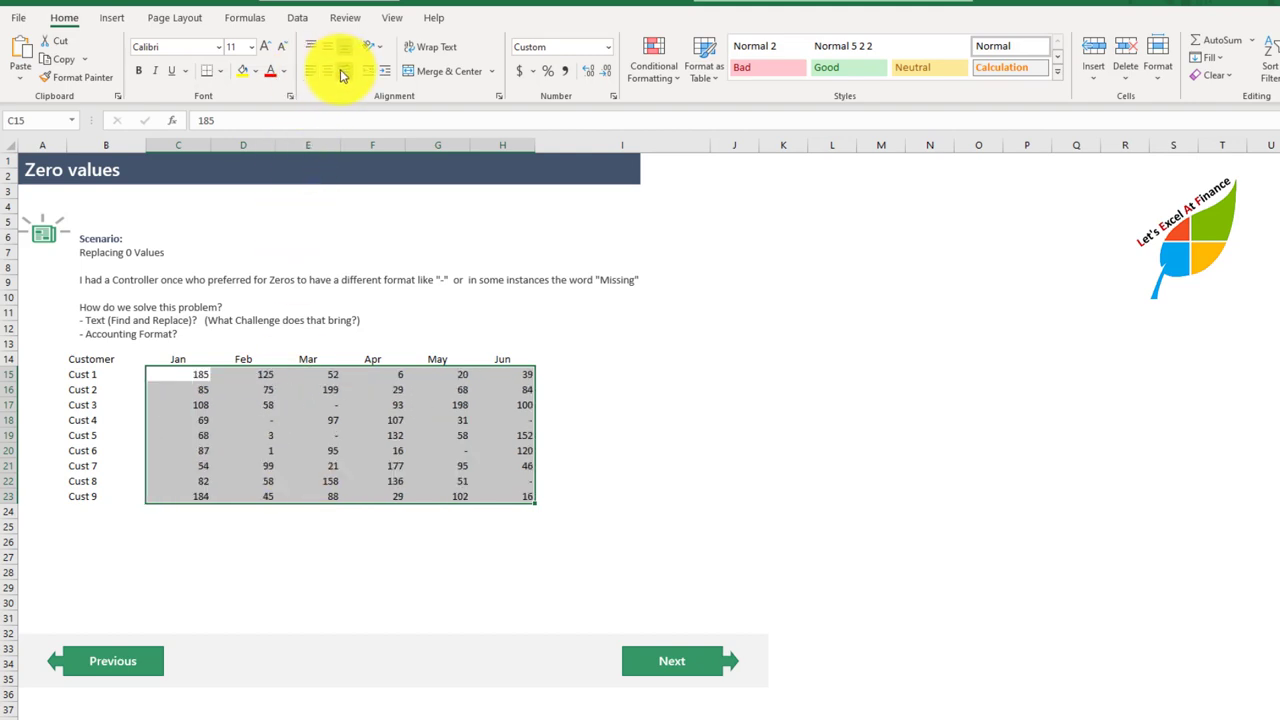
{"action": "left_click", "coordinate": [329, 72]}
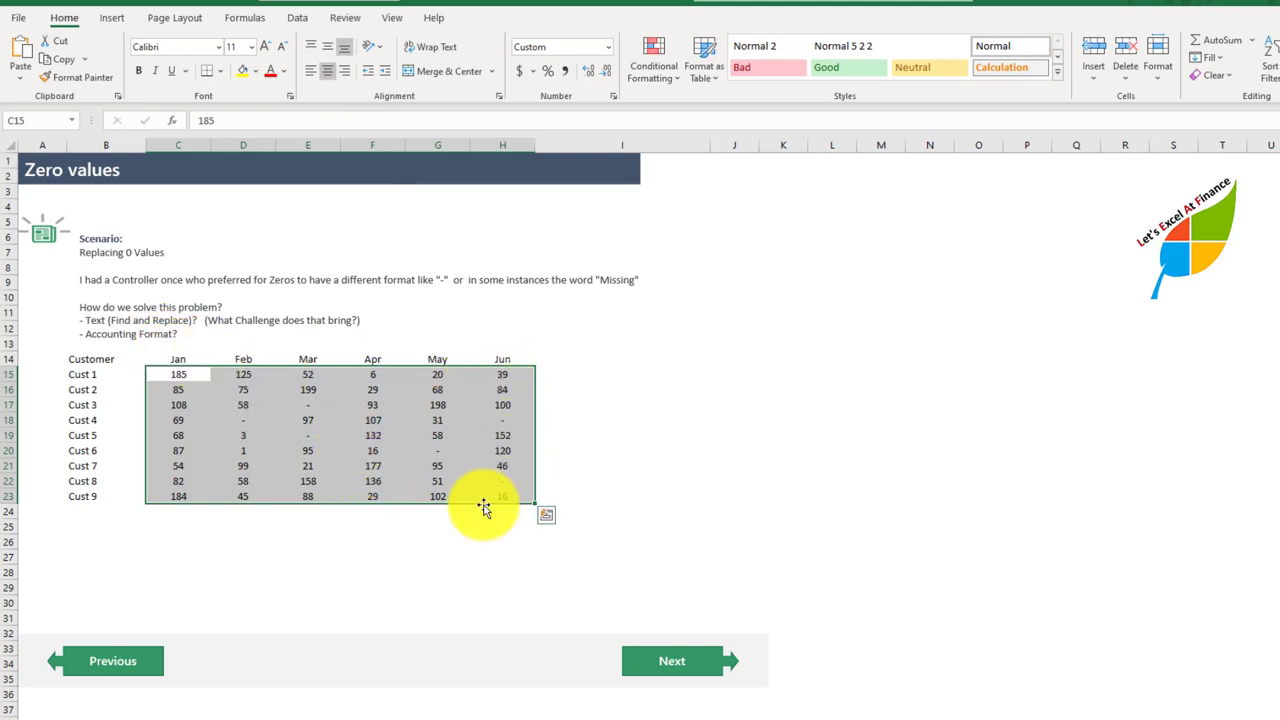
{"action": "left_click", "coordinate": [666, 668]}
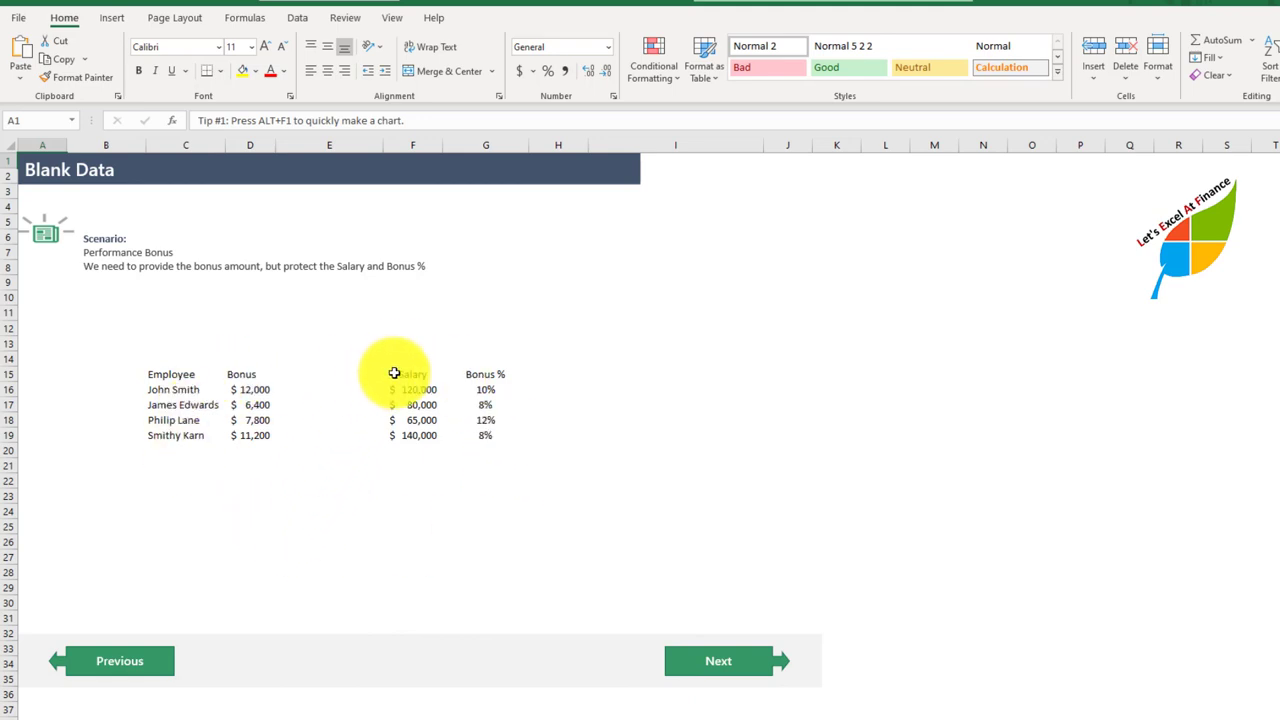
Step: Try hiding the Salary and Bonus % data in F15:G19 with a white font color, and restore it to black
{"action": "left_click_drag", "start_coordinate": [395, 372], "coordinate": [474, 434]}
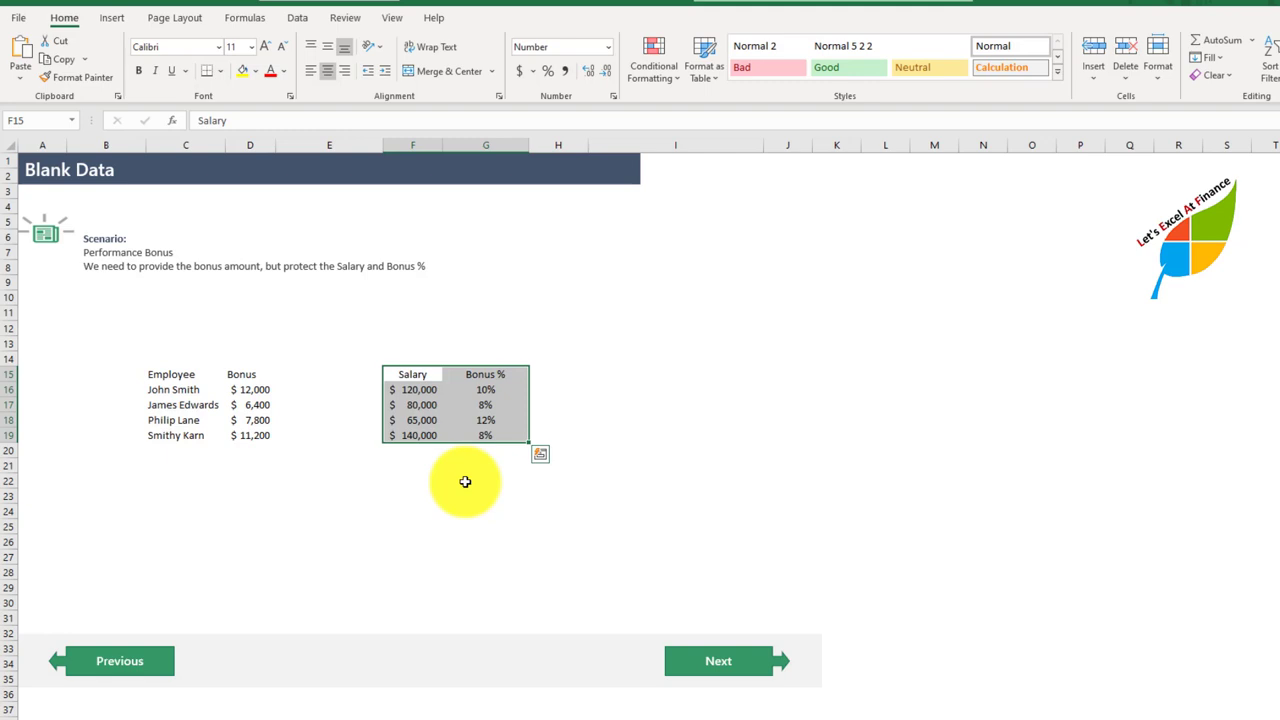
{"action": "left_click", "coordinate": [283, 71]}
{"action": "left_click", "coordinate": [270, 132]}
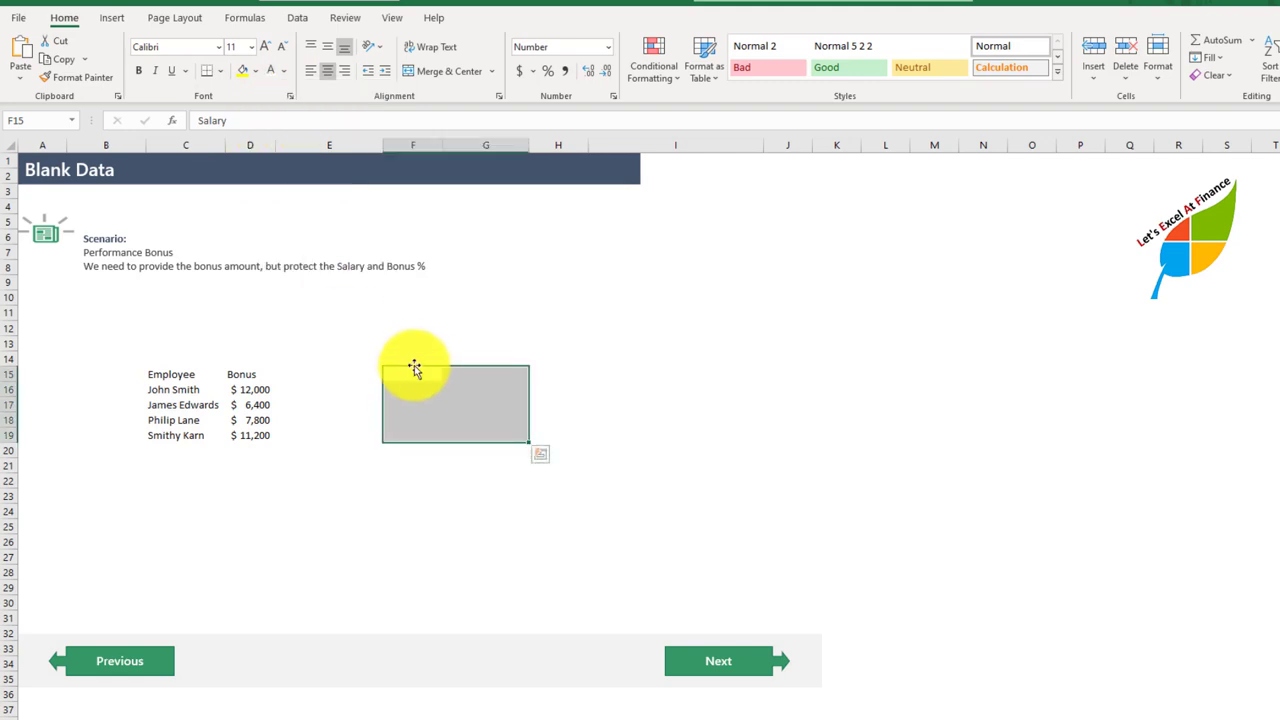
{"action": "left_click", "coordinate": [283, 71]}
{"action": "left_click", "coordinate": [296, 152]}
{"action": "left_click", "coordinate": [515, 350]}
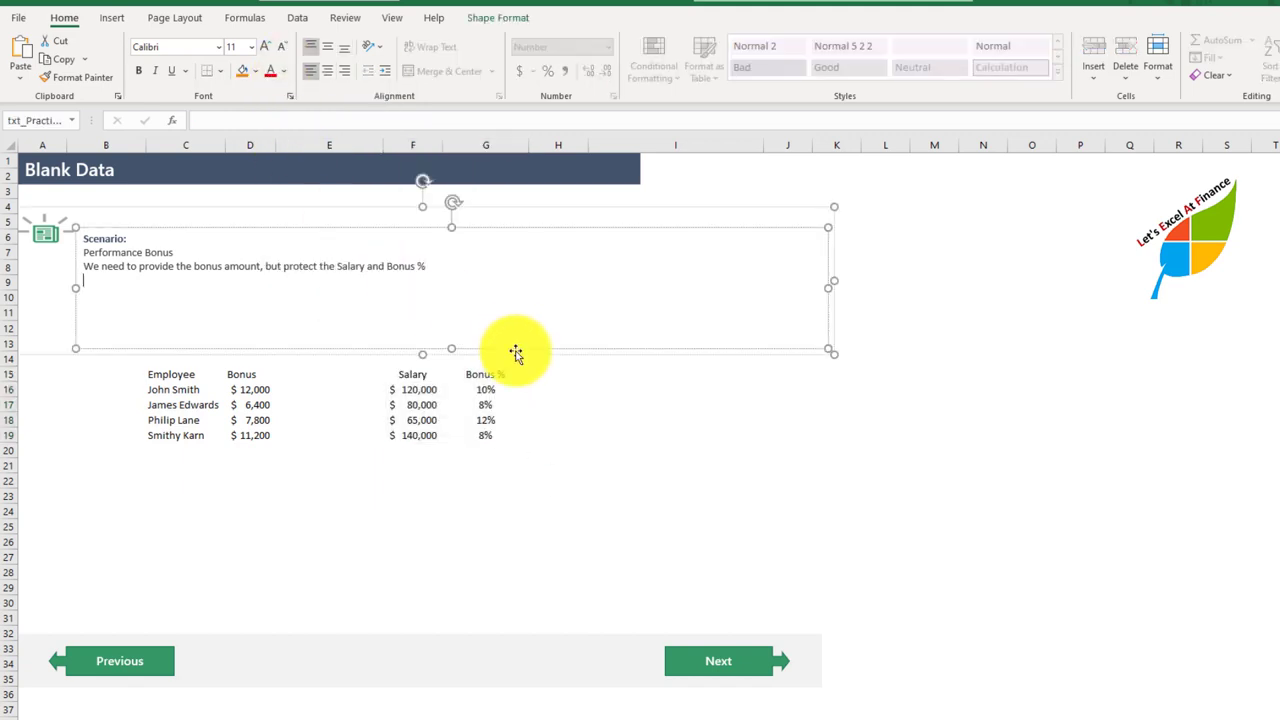
{"action": "left_click", "coordinate": [480, 468]}
{"action": "left_click", "coordinate": [414, 465]}
Step: Hide the Salary and Bonus % data in F15:G19 by applying the custom number format ;;;
{"action": "left_click_drag", "start_coordinate": [416, 376], "coordinate": [474, 432]}
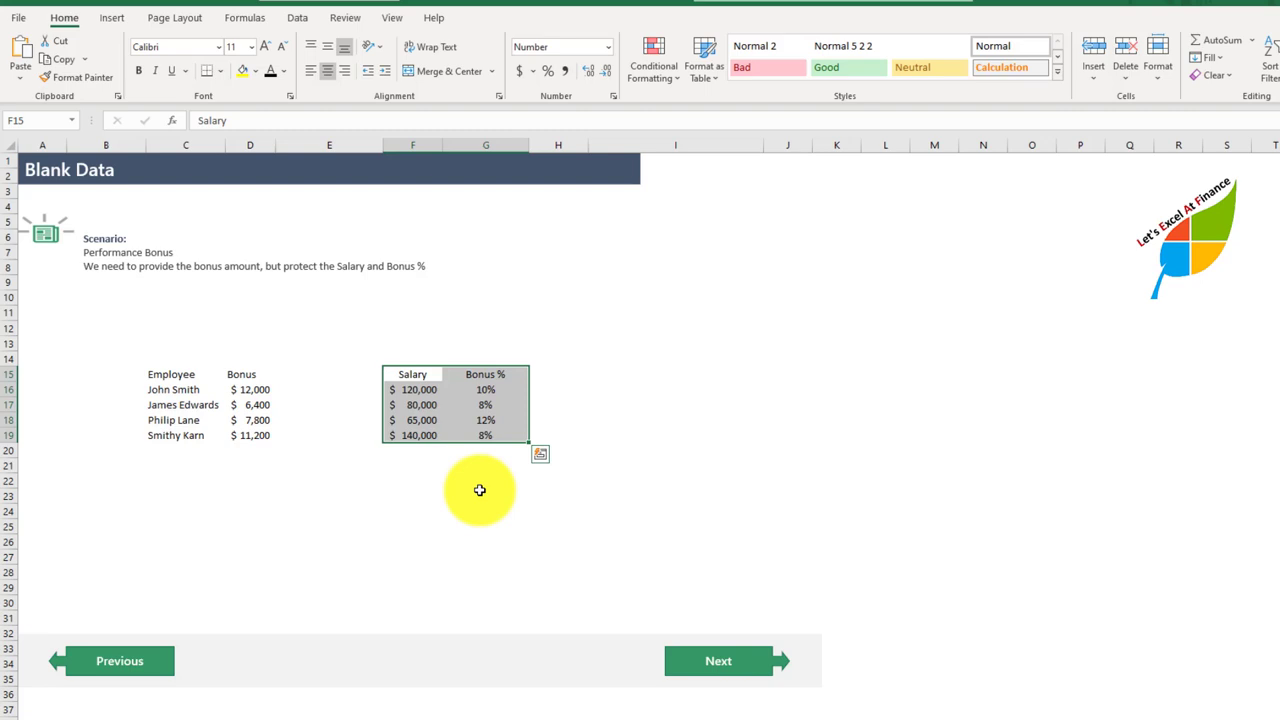
{"action": "left_click", "coordinate": [613, 96]}
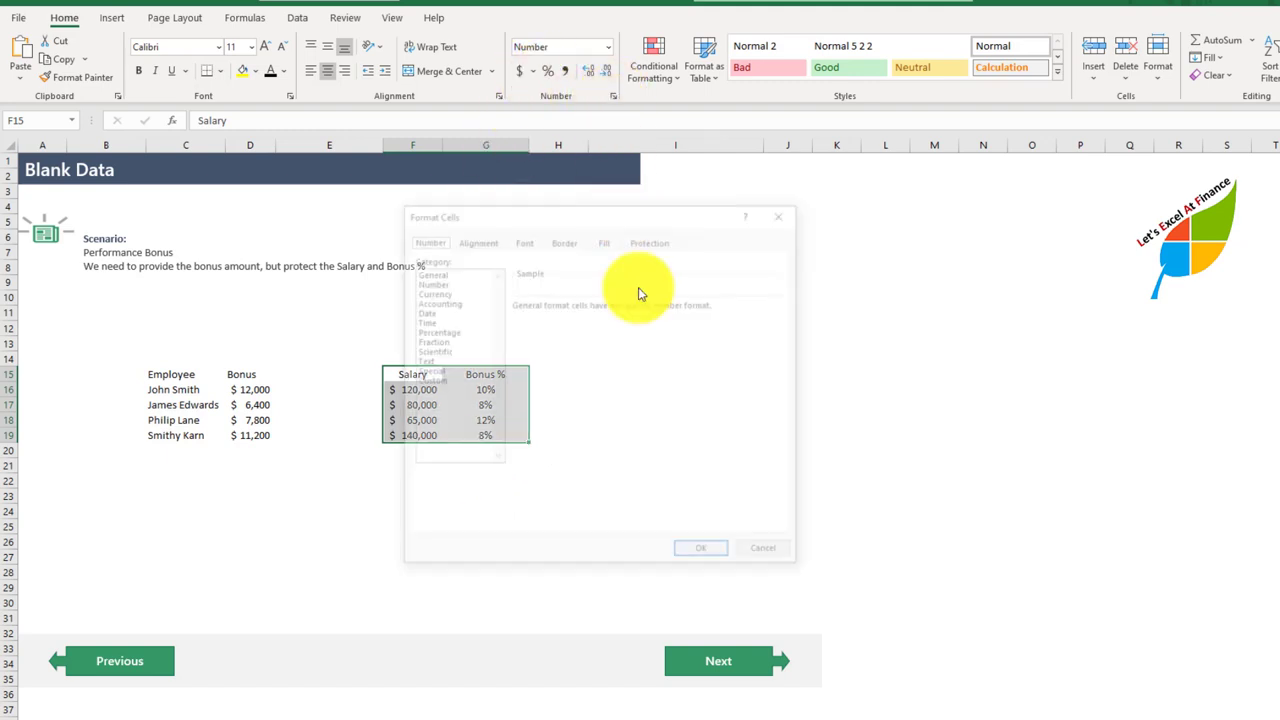
{"action": "left_click", "coordinate": [429, 381]}
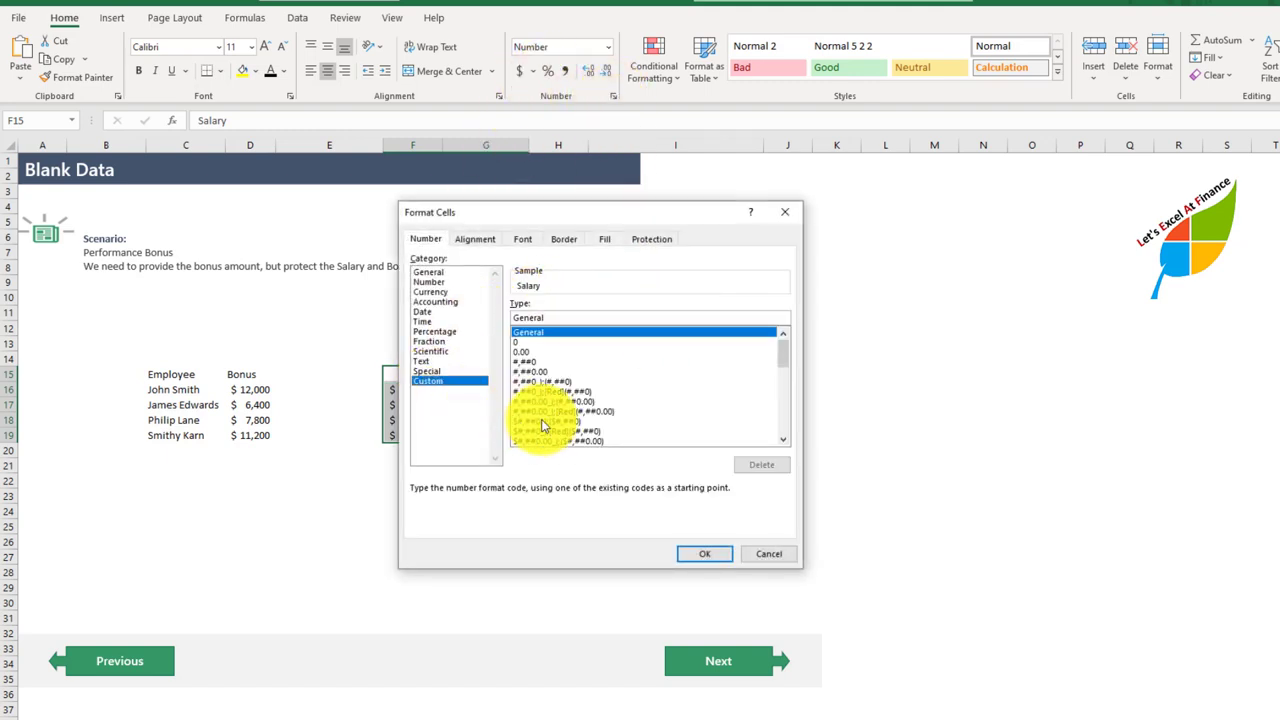
{"action": "left_click_drag", "start_coordinate": [586, 209], "coordinate": [550, 199]}
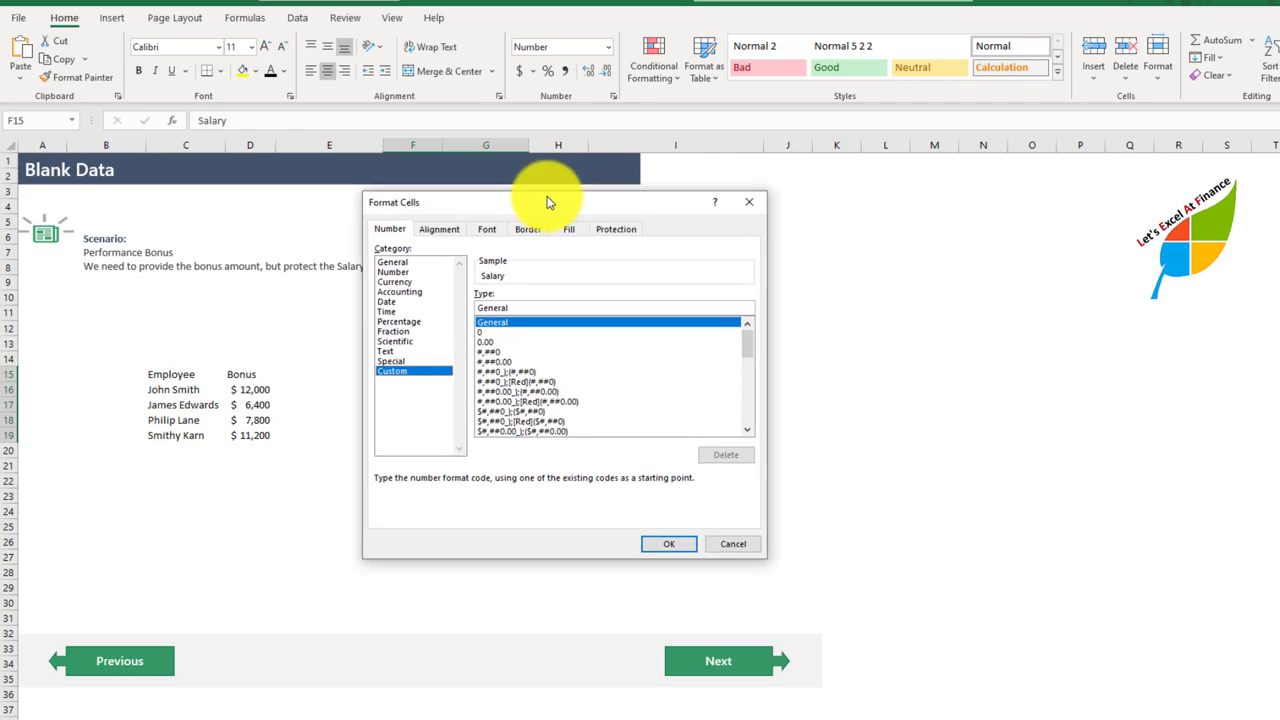
{"action": "double_click", "coordinate": [492, 307]}
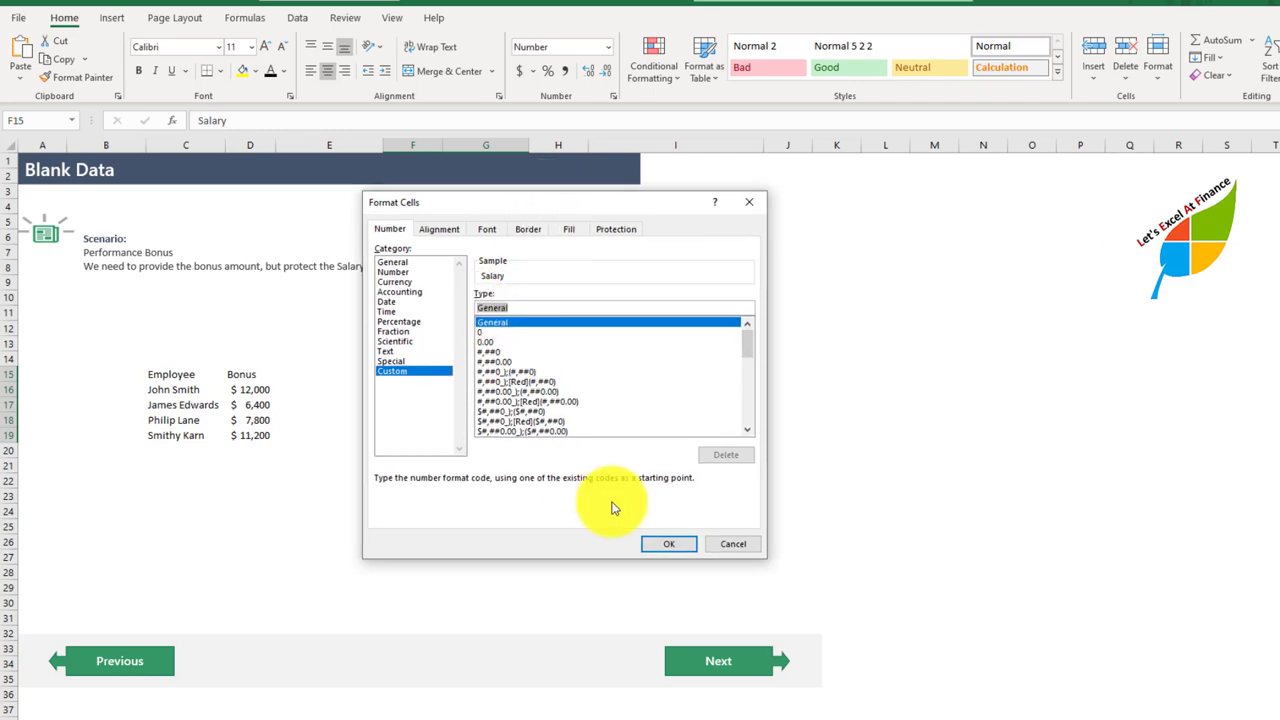
{"action": "type", "text": ";;;"}
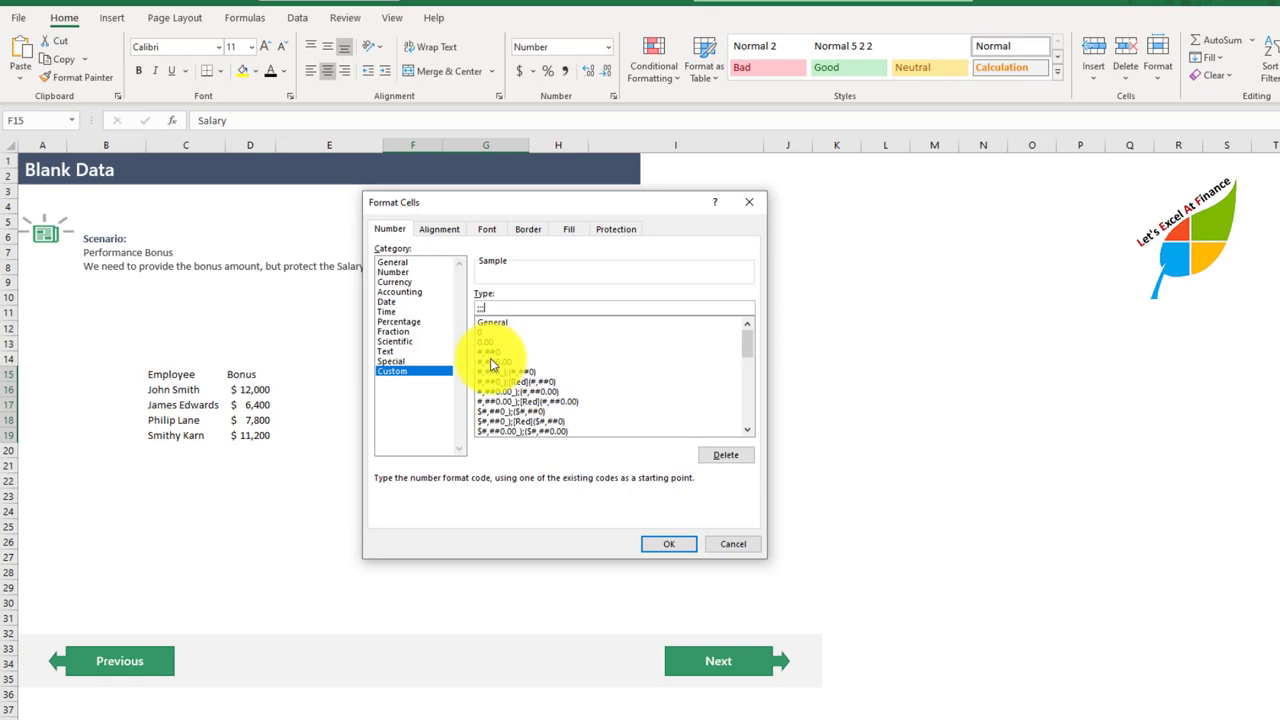
{"action": "left_click", "coordinate": [652, 544]}
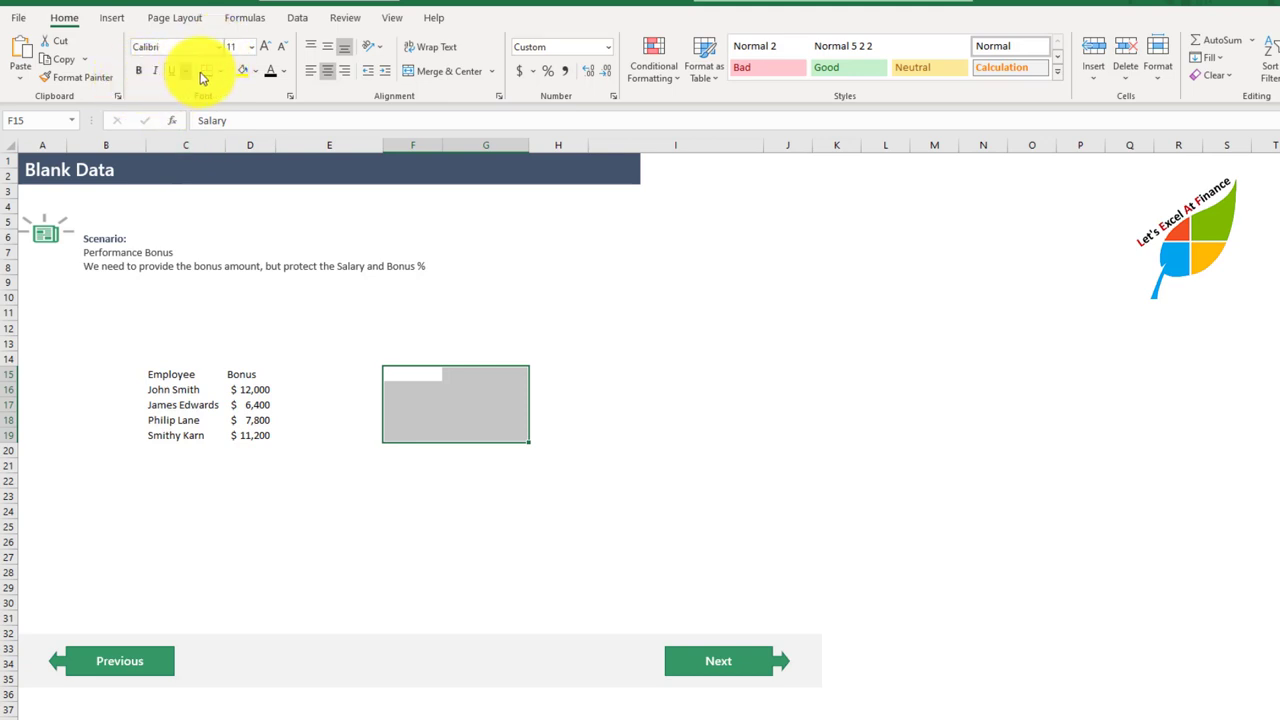
Step: Check the font color of F15:G19 and examine what the blank-looking Salary and Bonus % cells still contain
{"action": "left_click", "coordinate": [282, 73]}
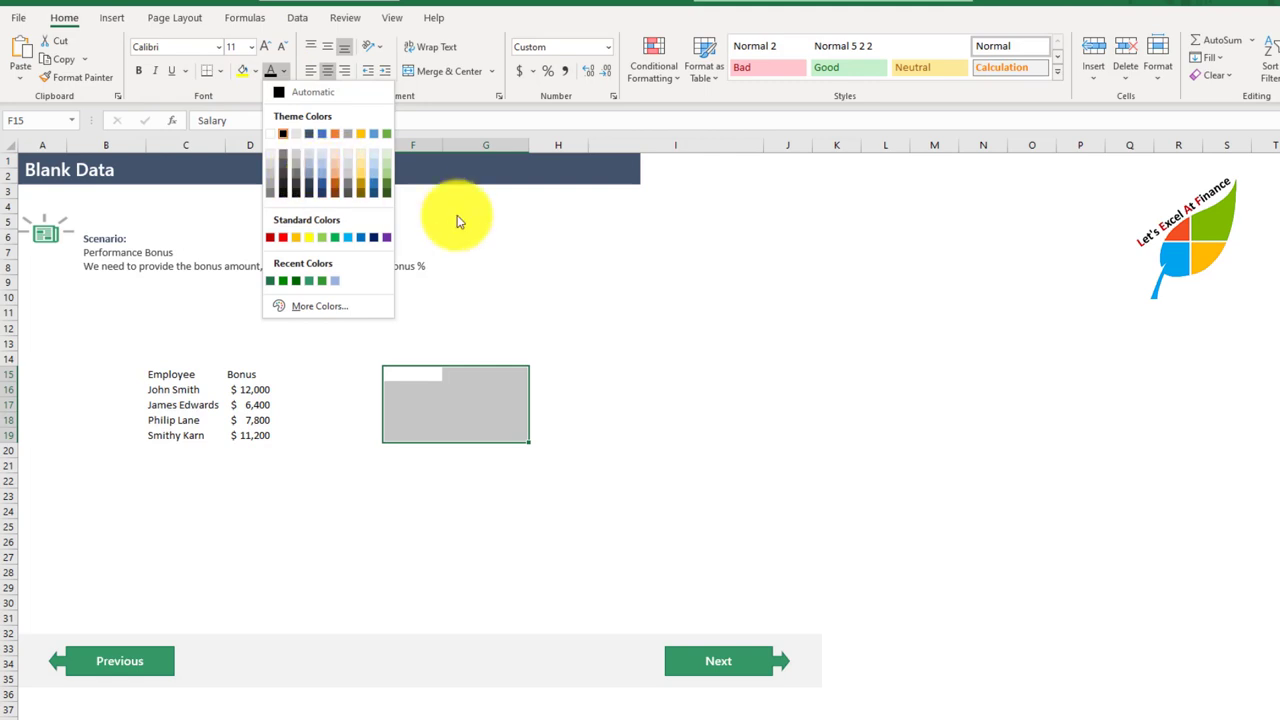
{"action": "key", "text": "Escape"}
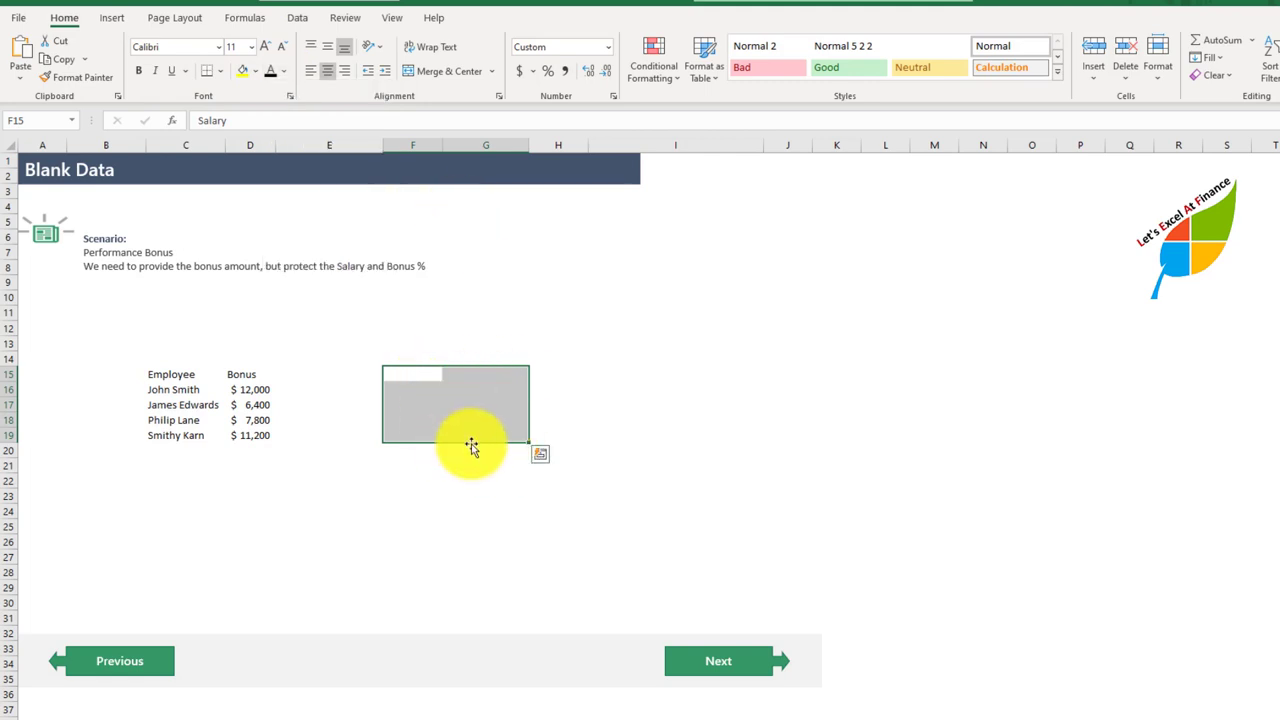
{"action": "left_click", "coordinate": [415, 345]}
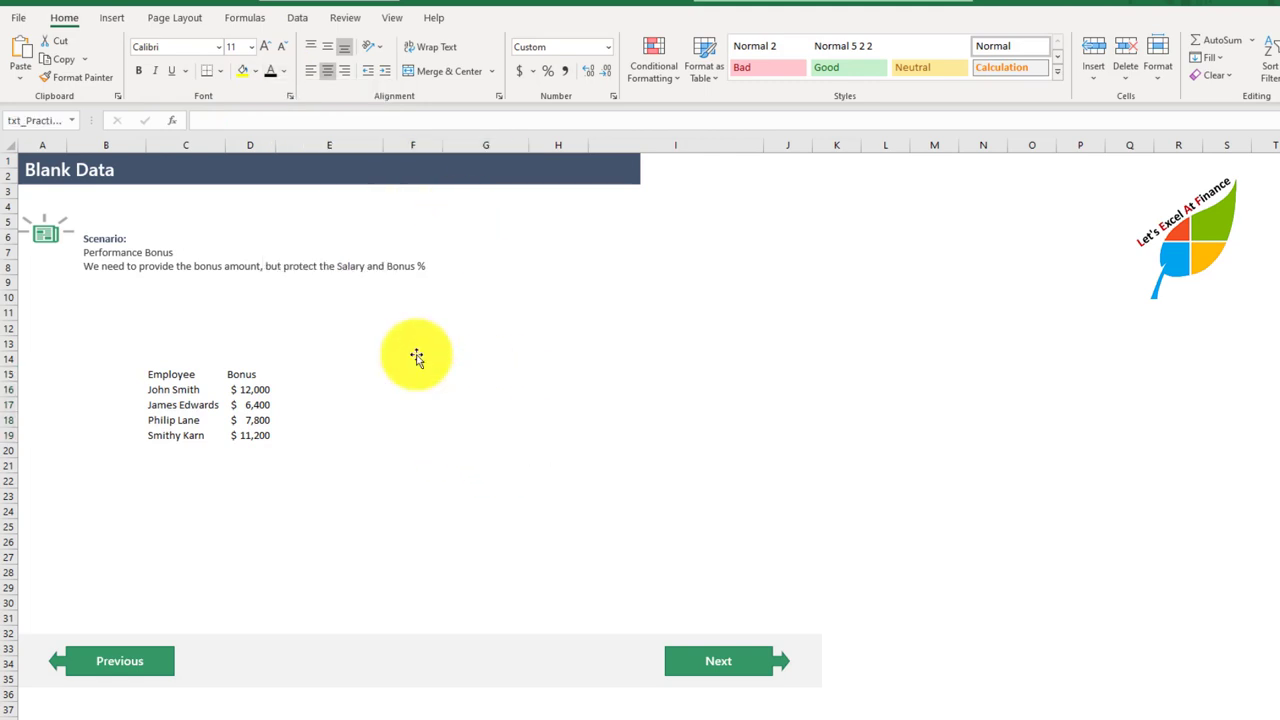
{"action": "left_click", "coordinate": [371, 466]}
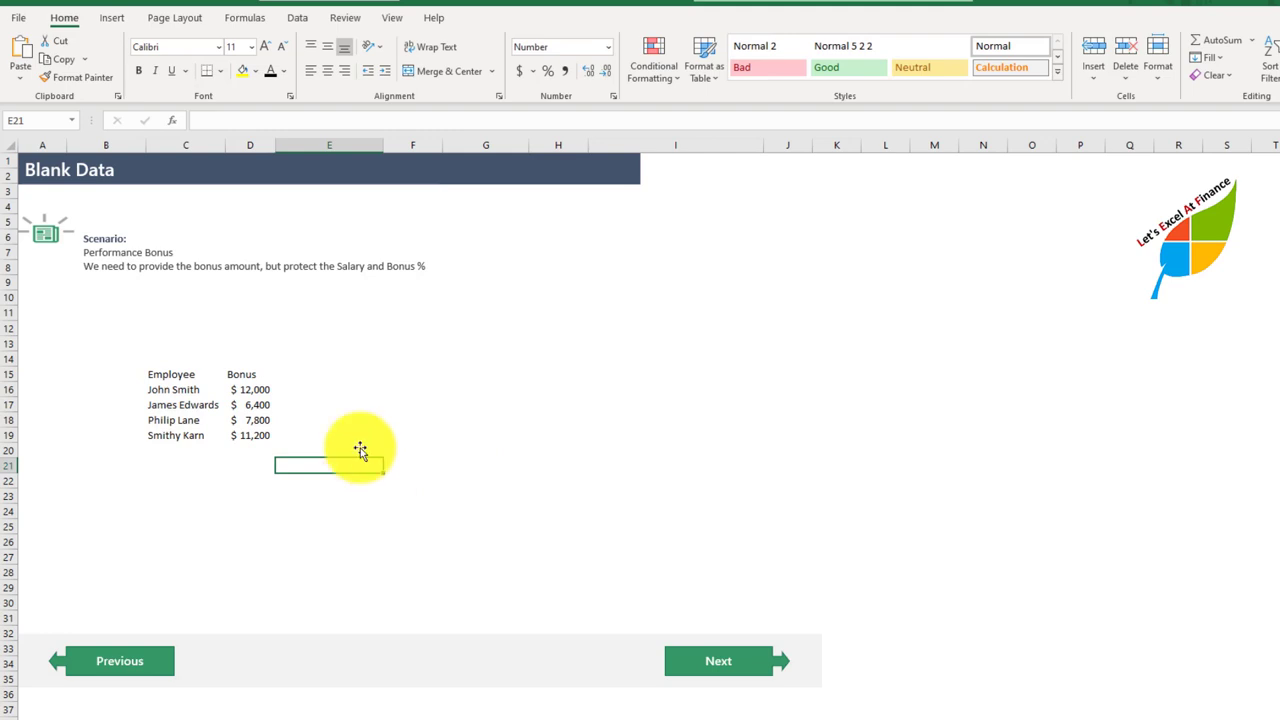
{"action": "left_click", "coordinate": [431, 408]}
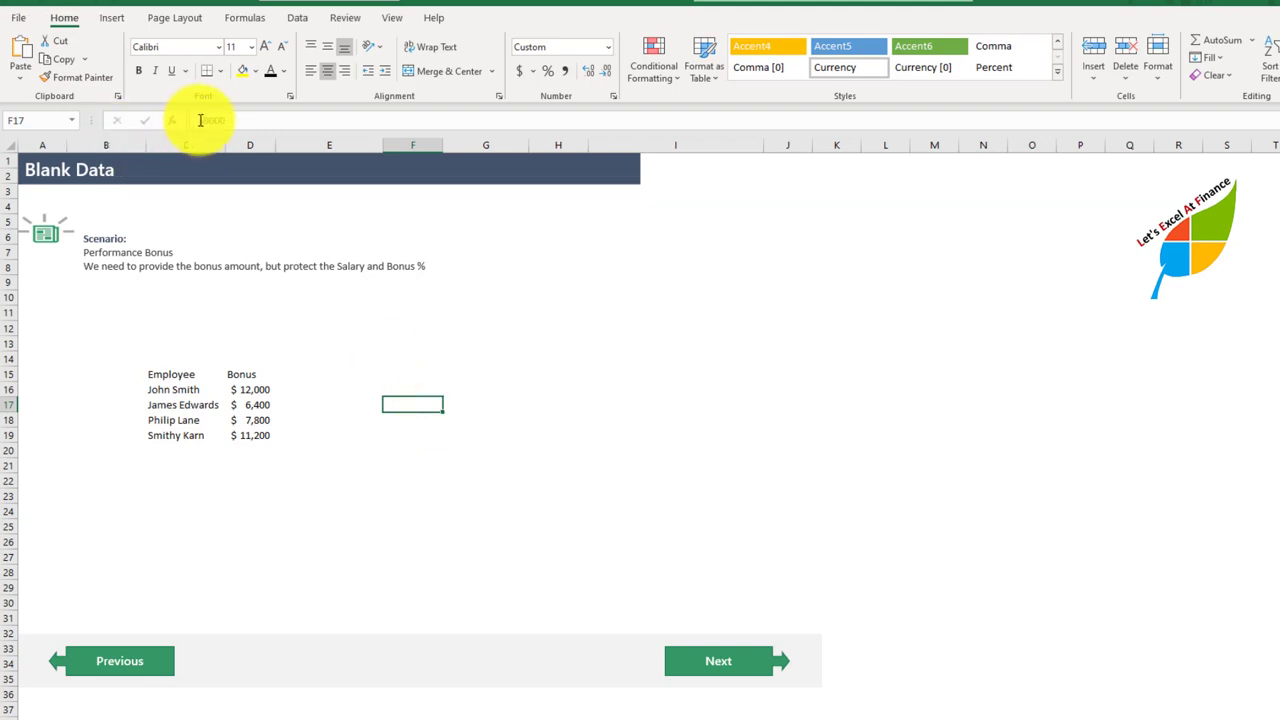
{"action": "left_click", "coordinate": [428, 385]}
{"action": "left_click", "coordinate": [428, 379]}
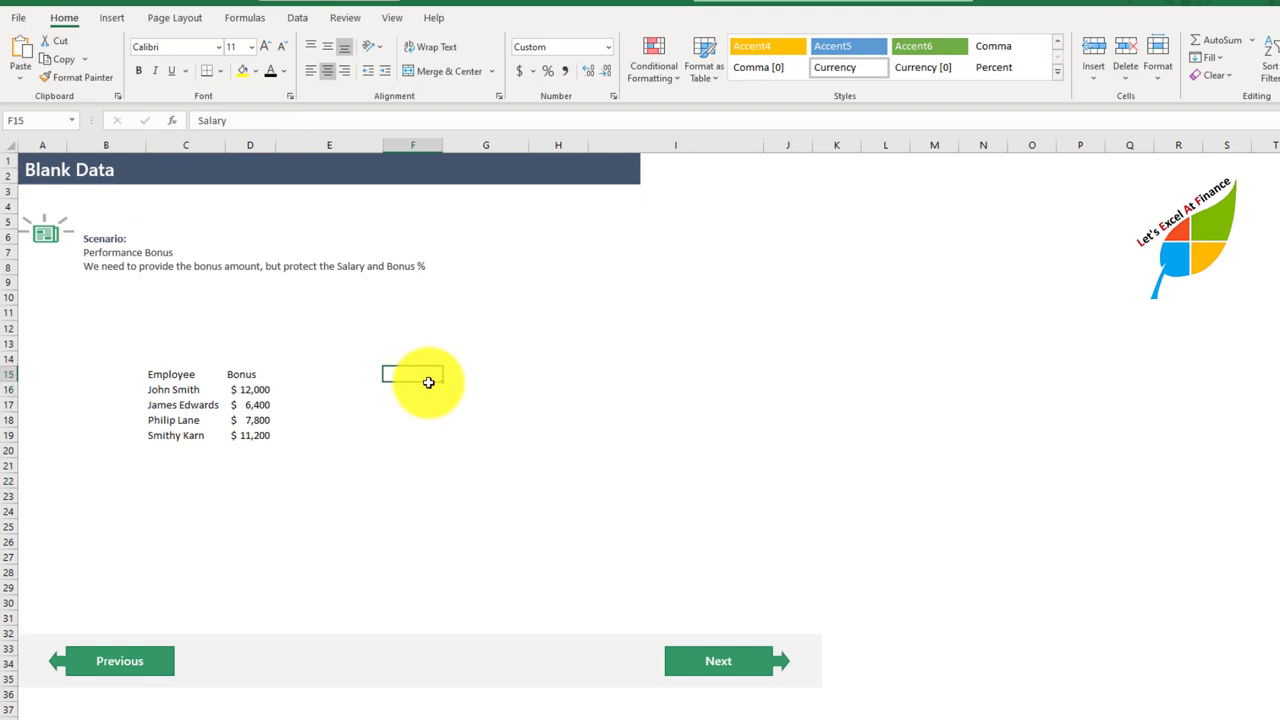
{"action": "left_click", "coordinate": [428, 385]}
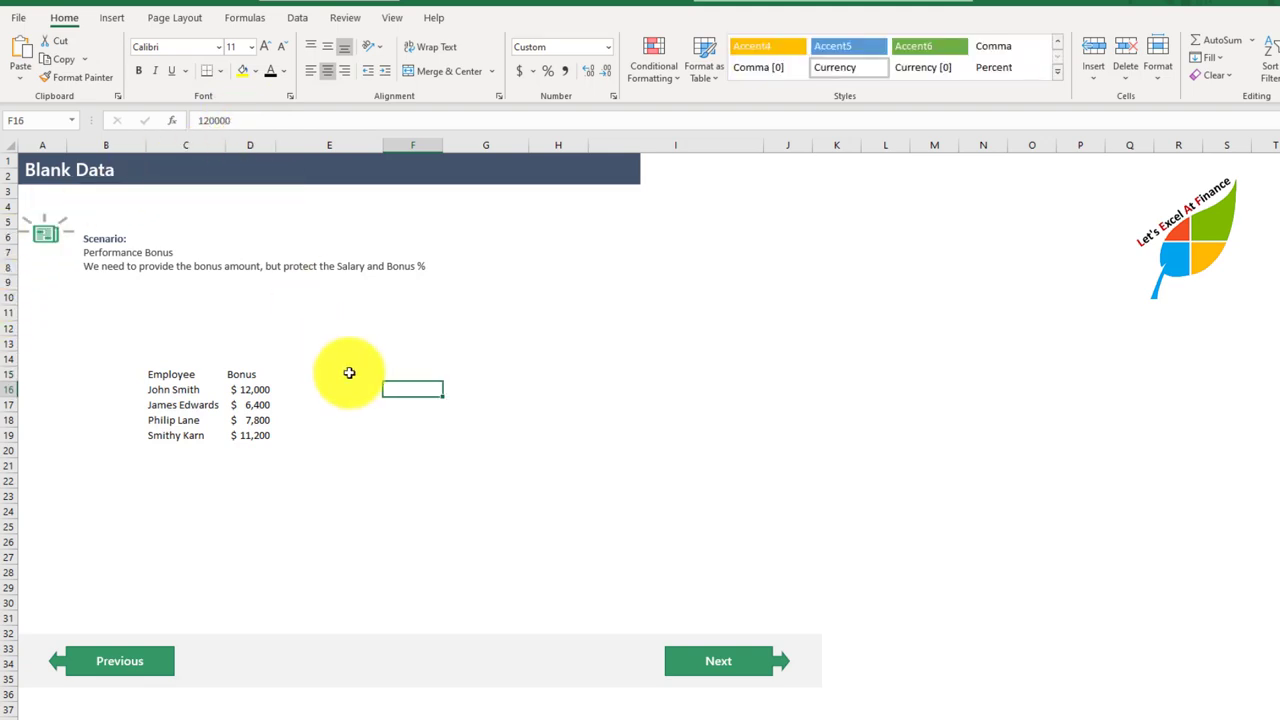
{"action": "key", "text": "Down"}
{"action": "key", "text": "Up"}
{"action": "key", "text": "Up"}
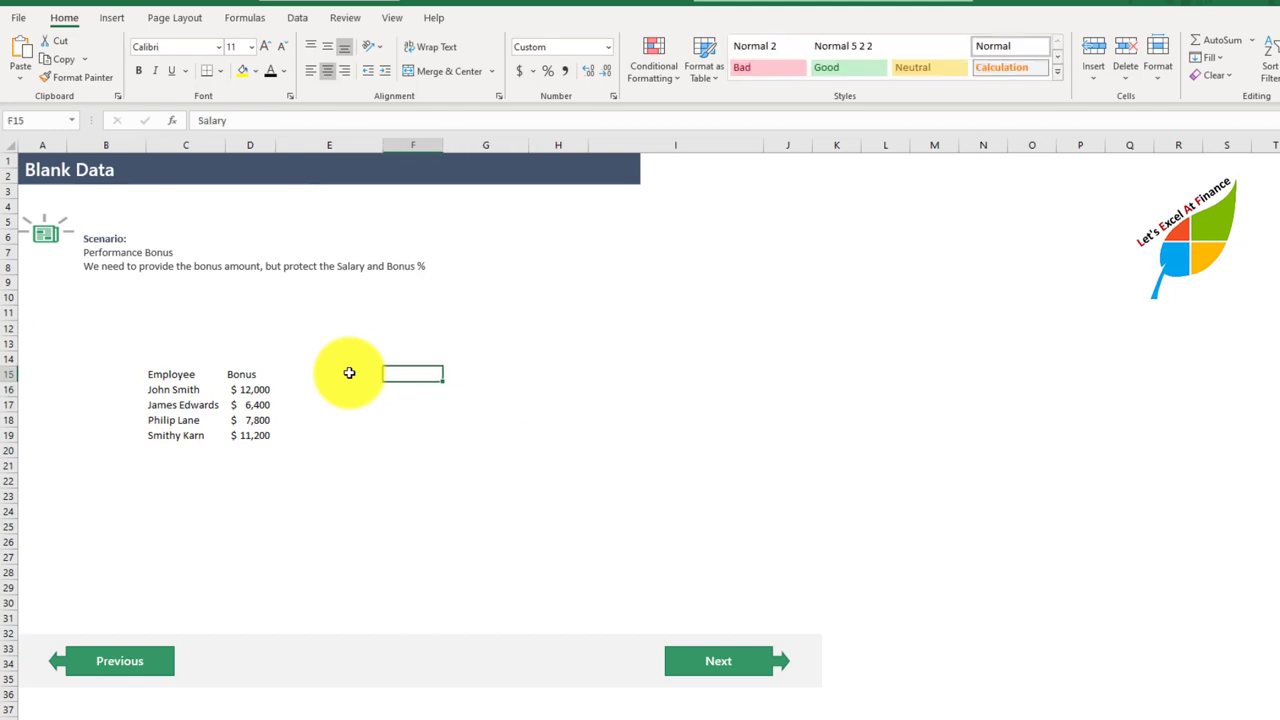
{"action": "key", "text": "Up"}
{"action": "key", "text": "Right"}
{"action": "key", "text": "Down"}
{"action": "key", "text": "Down"}
{"action": "key", "text": "Down"}
{"action": "key", "text": "Down"}
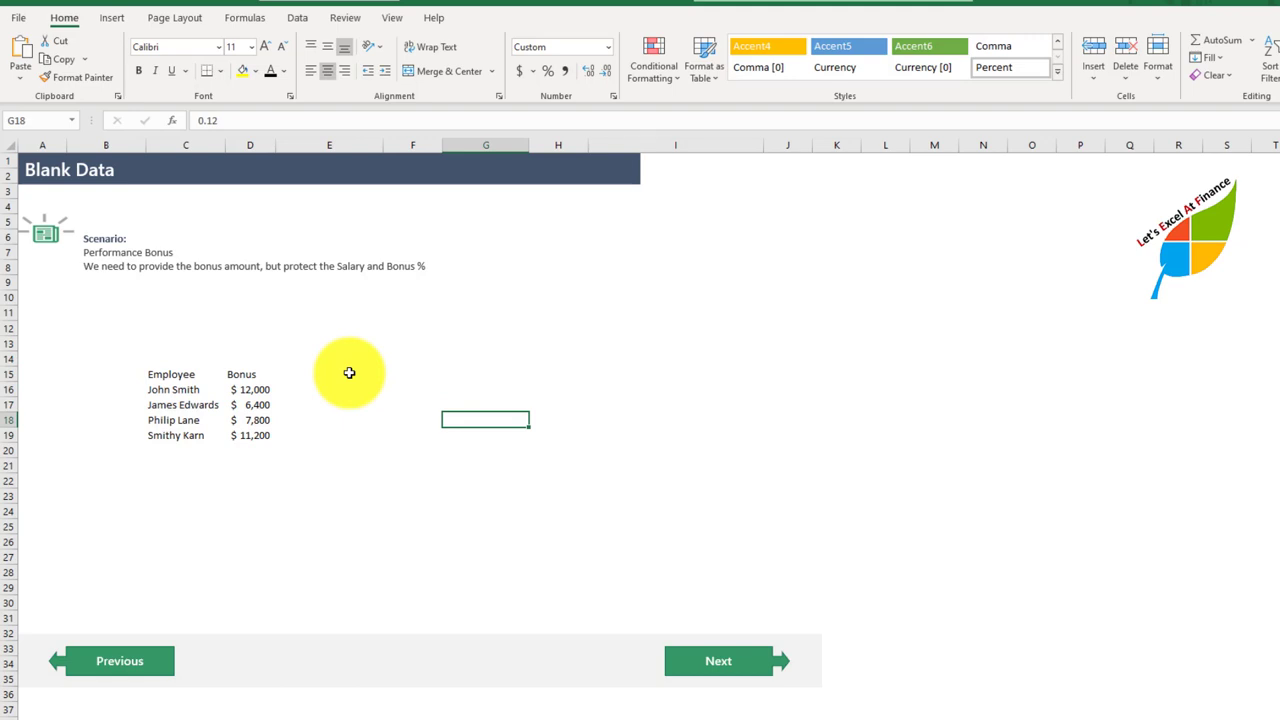
Step: Delete the hidden Salary and Bonus % headers in F15:G15
{"action": "left_click", "coordinate": [452, 378]}
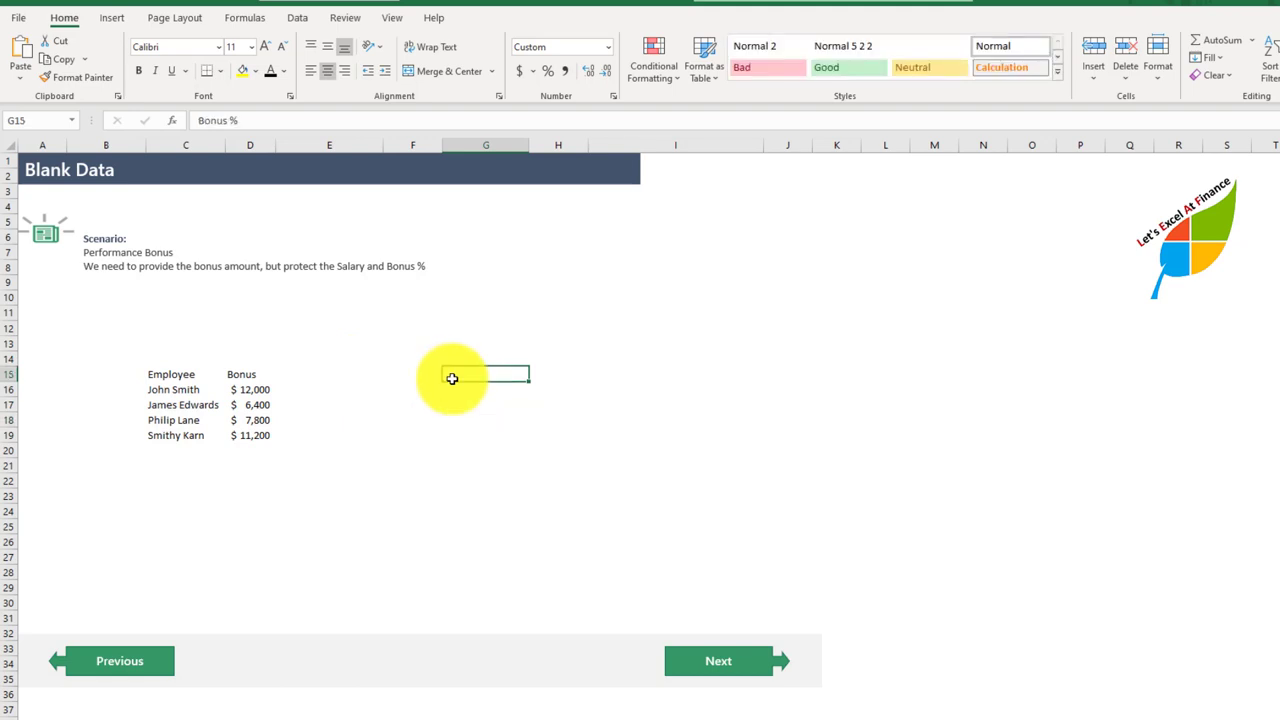
{"action": "key", "text": "Left"}
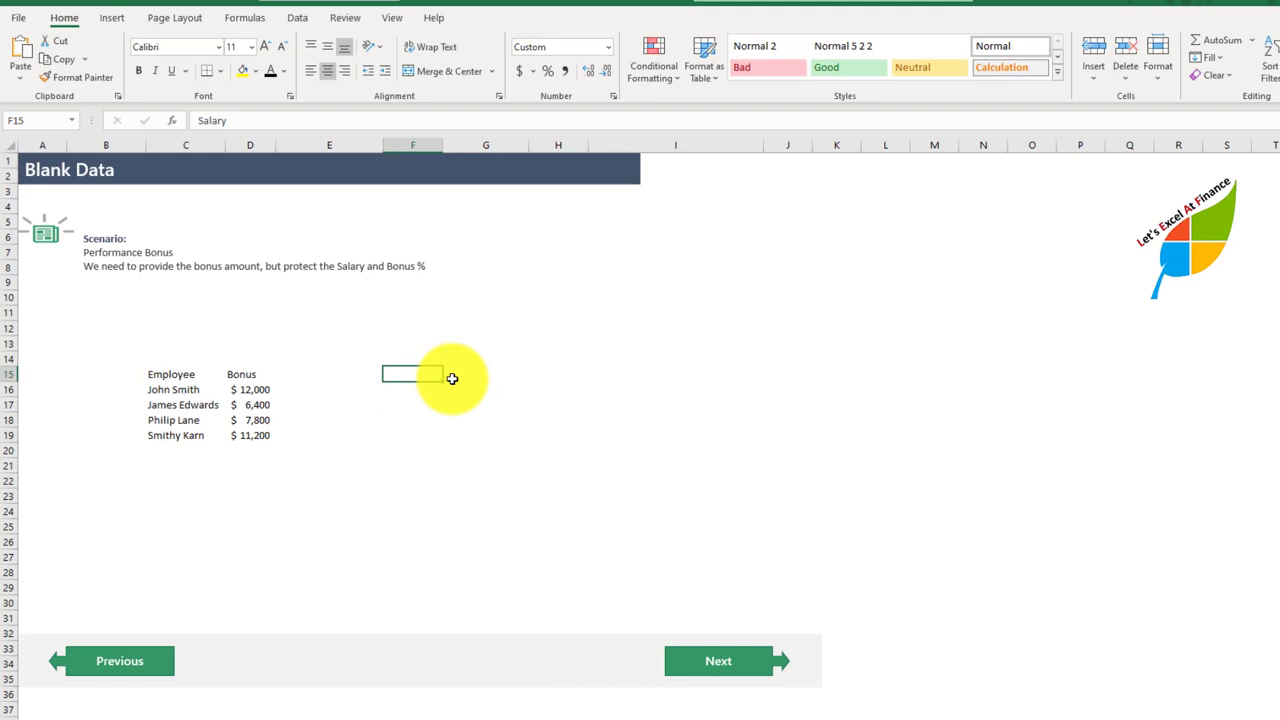
{"action": "key", "text": "shift+Right"}
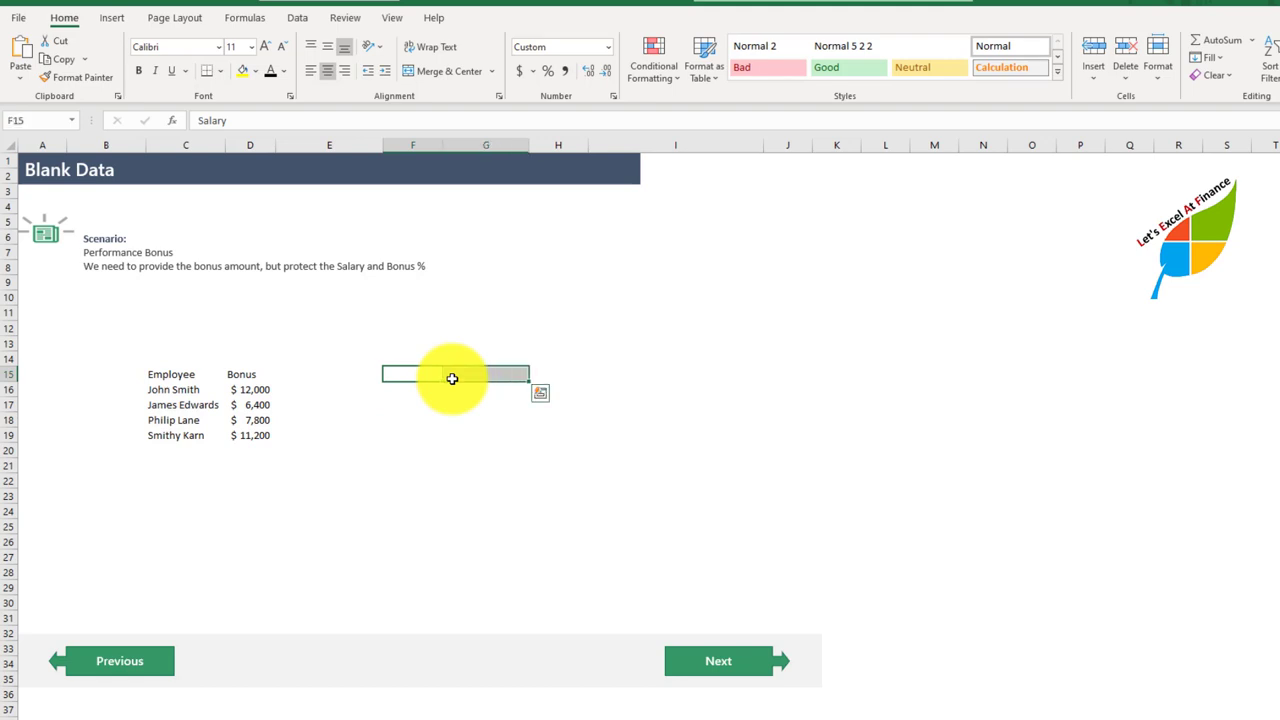
{"action": "key", "text": "Delete"}
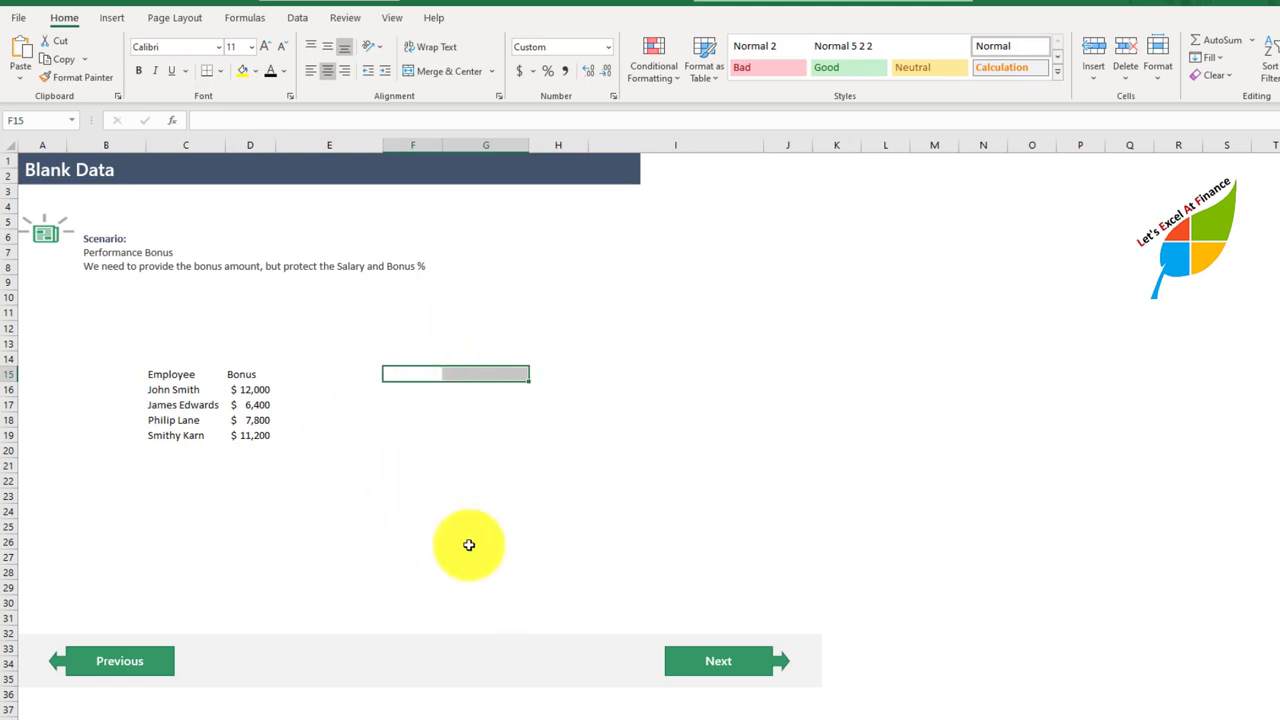
Step: Go to the Passing Parameters into Custom Formatting sheet and select the first Target as Text cell, H16
{"action": "left_click", "coordinate": [718, 668]}
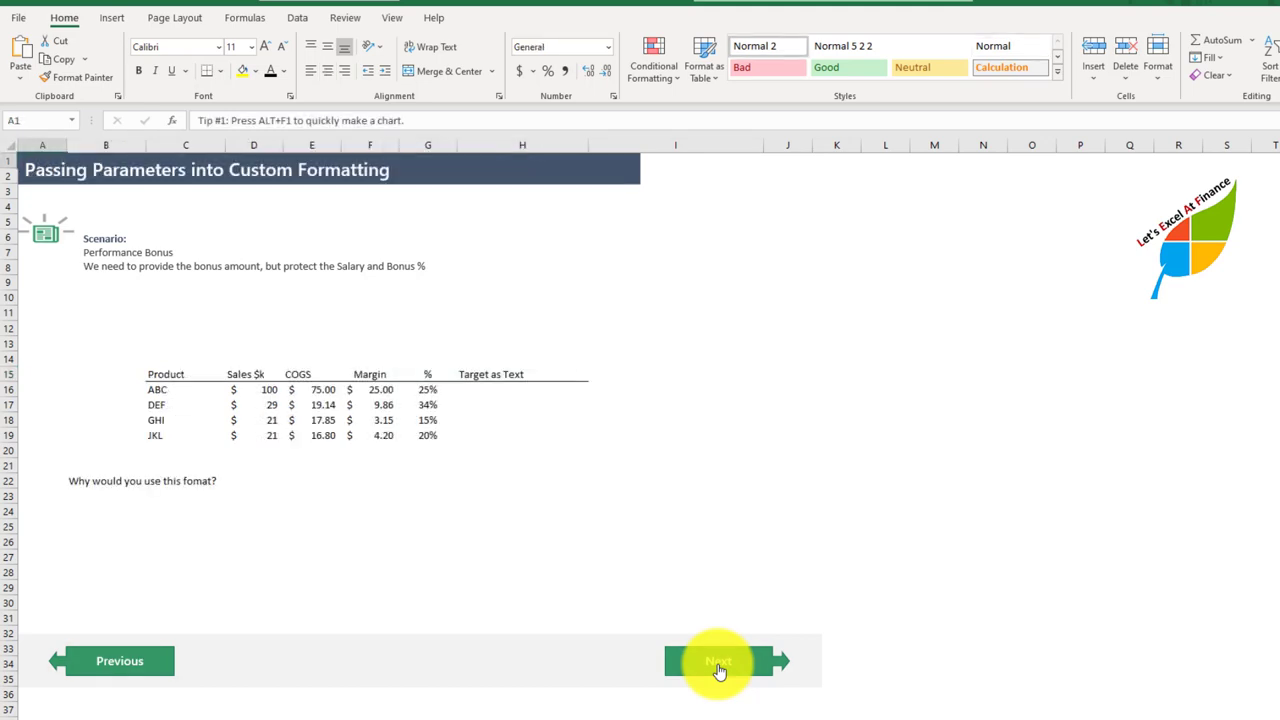
{"action": "left_click", "coordinate": [463, 390]}
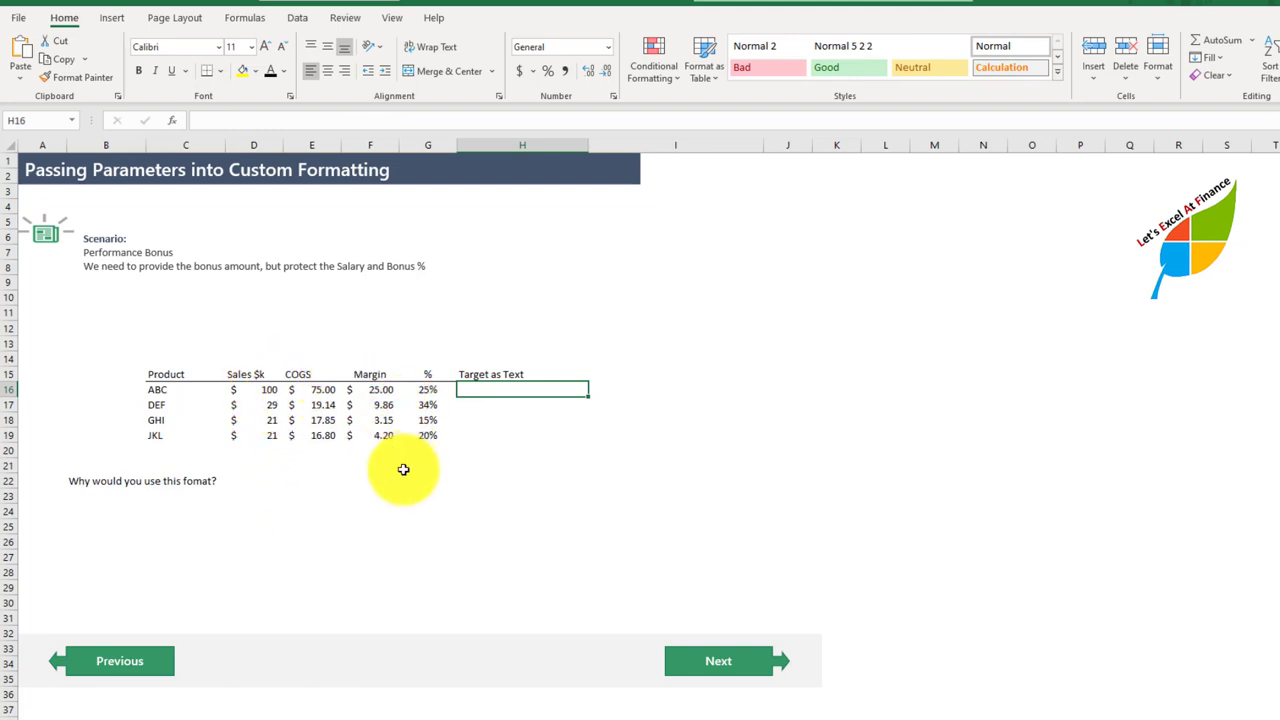
{"action": "scroll", "coordinate": [428, 516], "scroll_direction": "up", "scroll_amount": 3}
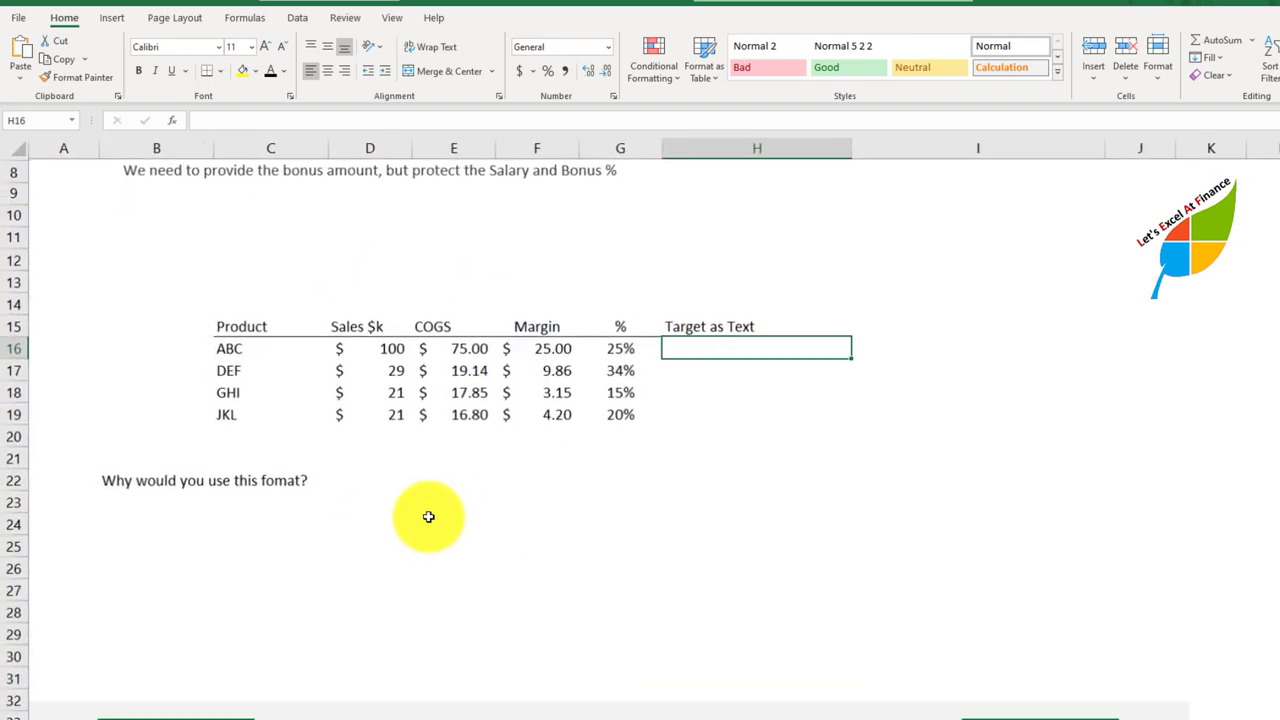
{"action": "scroll", "coordinate": [553, 543], "scroll_direction": "down", "scroll_amount": 1}
{"action": "scroll", "coordinate": [553, 543], "scroll_direction": "up", "scroll_amount": 1}
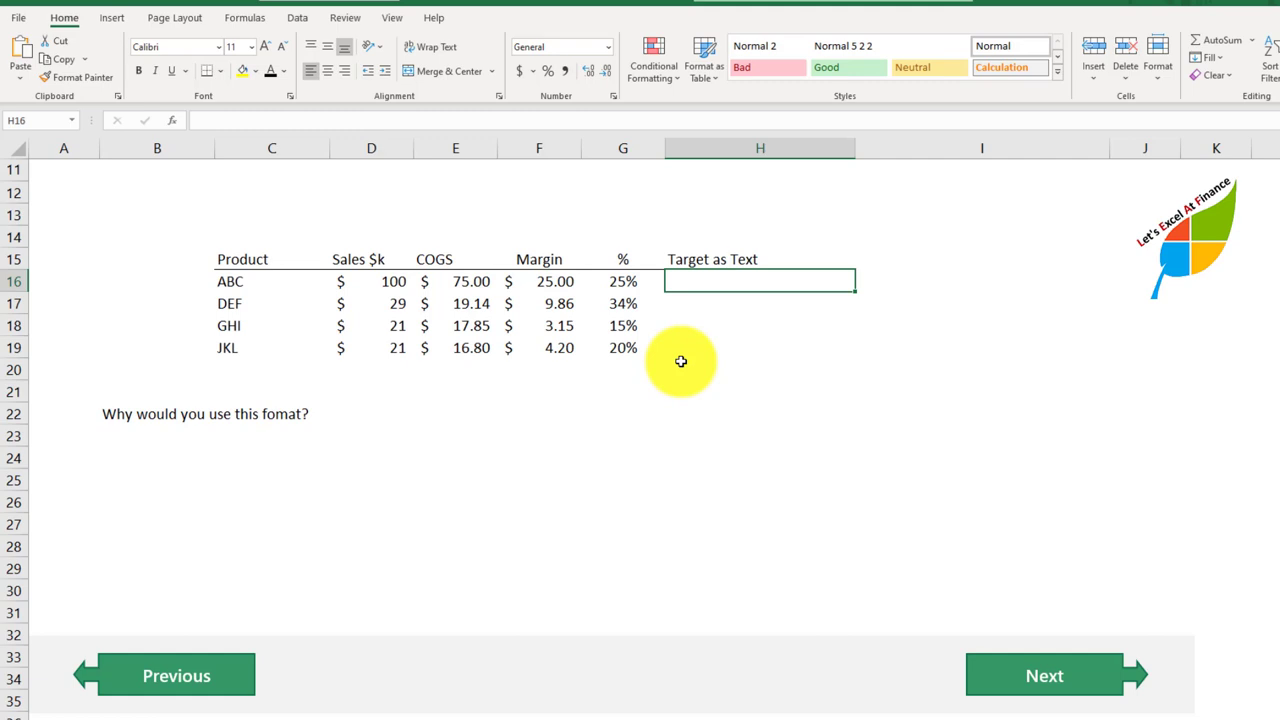
Step: Enter the formula =F16/D16 in H16 to divide product ABC's margin by its sales
{"action": "type", "text": "="}
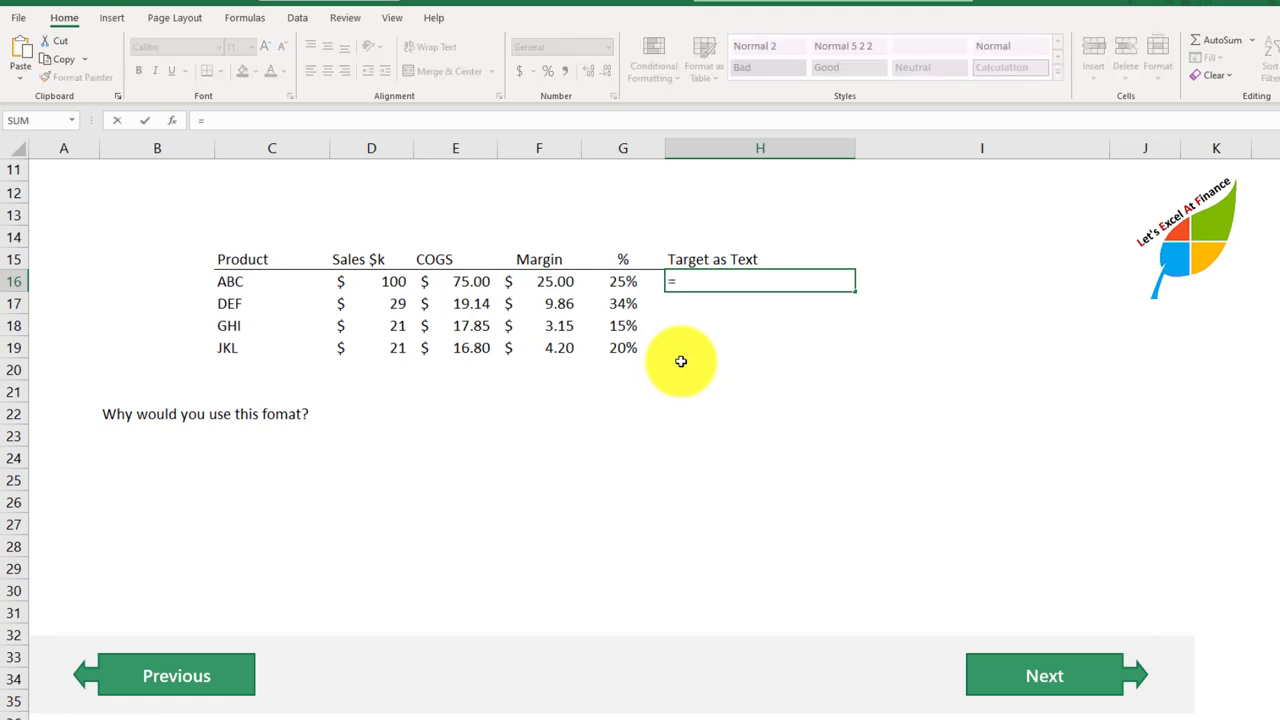
{"action": "key", "text": "Left"}
{"action": "key", "text": "Left"}
{"action": "type", "text": "/"}
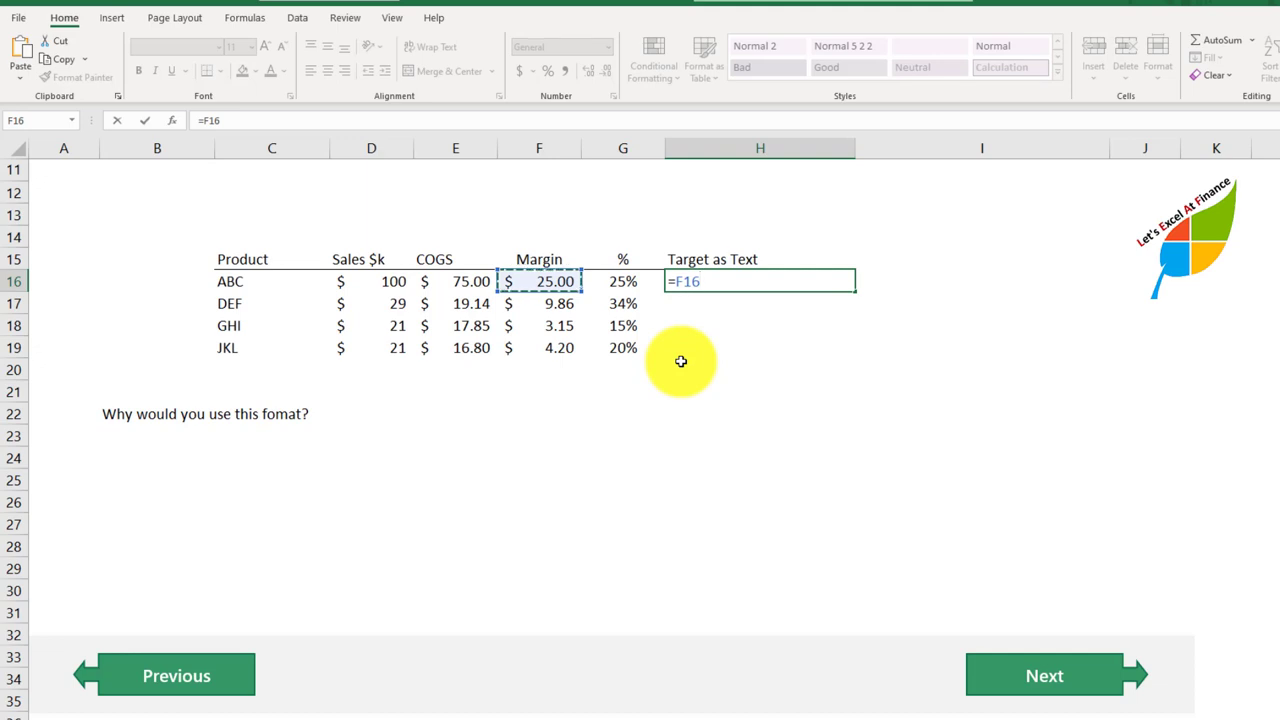
{"action": "key", "text": "Left"}
{"action": "key", "text": "Left"}
{"action": "key", "text": "Right"}
{"action": "key", "text": "Left"}
{"action": "key", "text": "Left"}
{"action": "key", "text": "Return"}
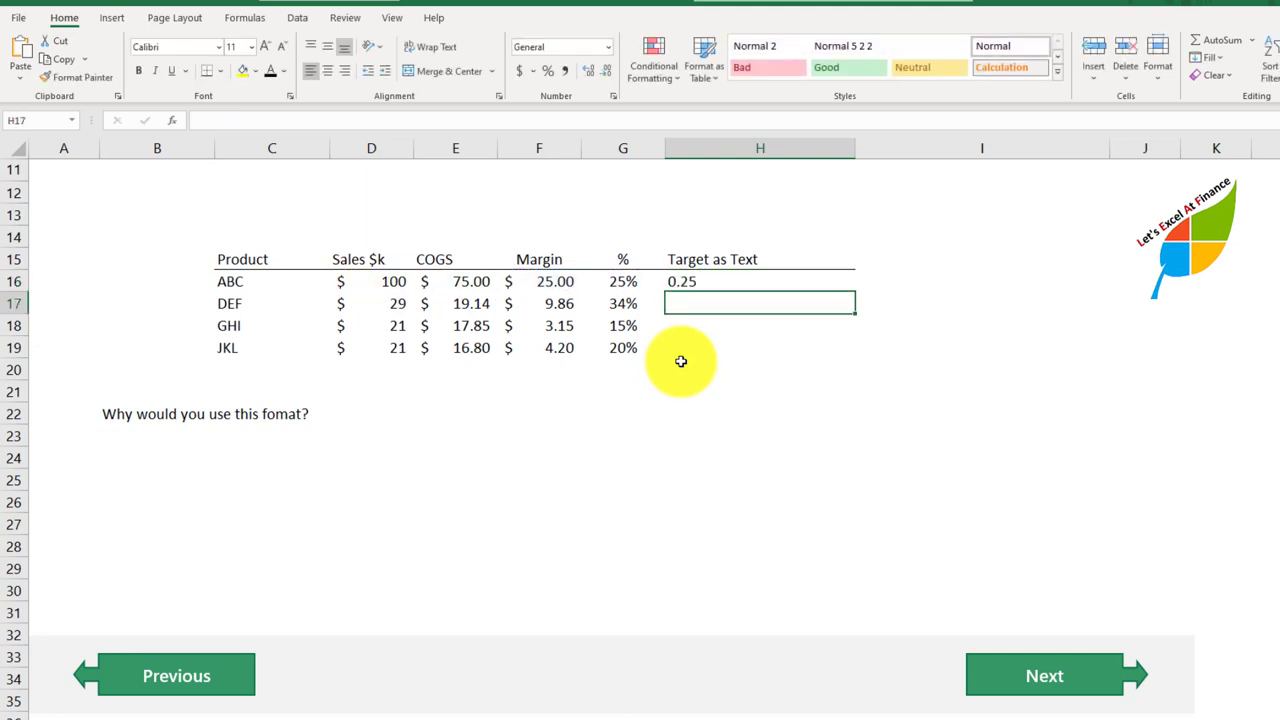
Step: Copy the margin formula from H16 down through H19 for the remaining products
{"action": "key", "text": "Up"}
{"action": "key", "text": "ctrl+c"}
{"action": "key", "text": "shift+Down"}
{"action": "key", "text": "shift+Down"}
{"action": "key", "text": "shift+Down"}
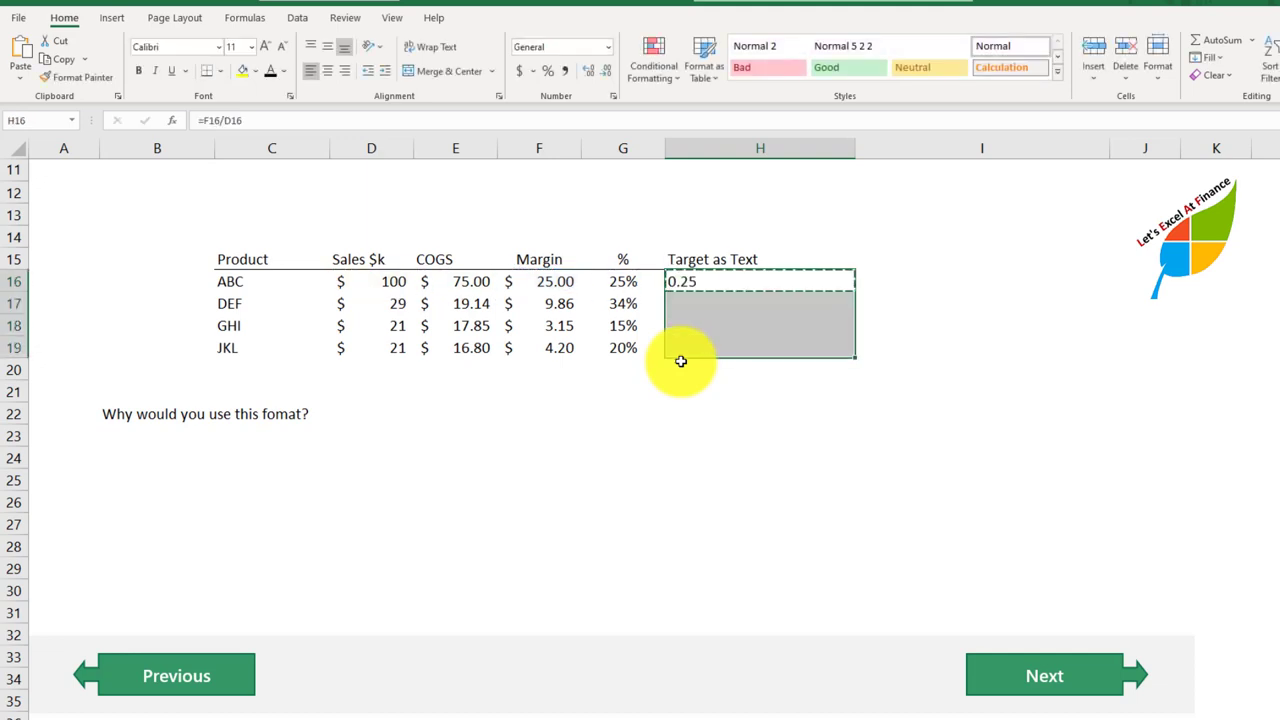
{"action": "key", "text": "ctrl+v"}
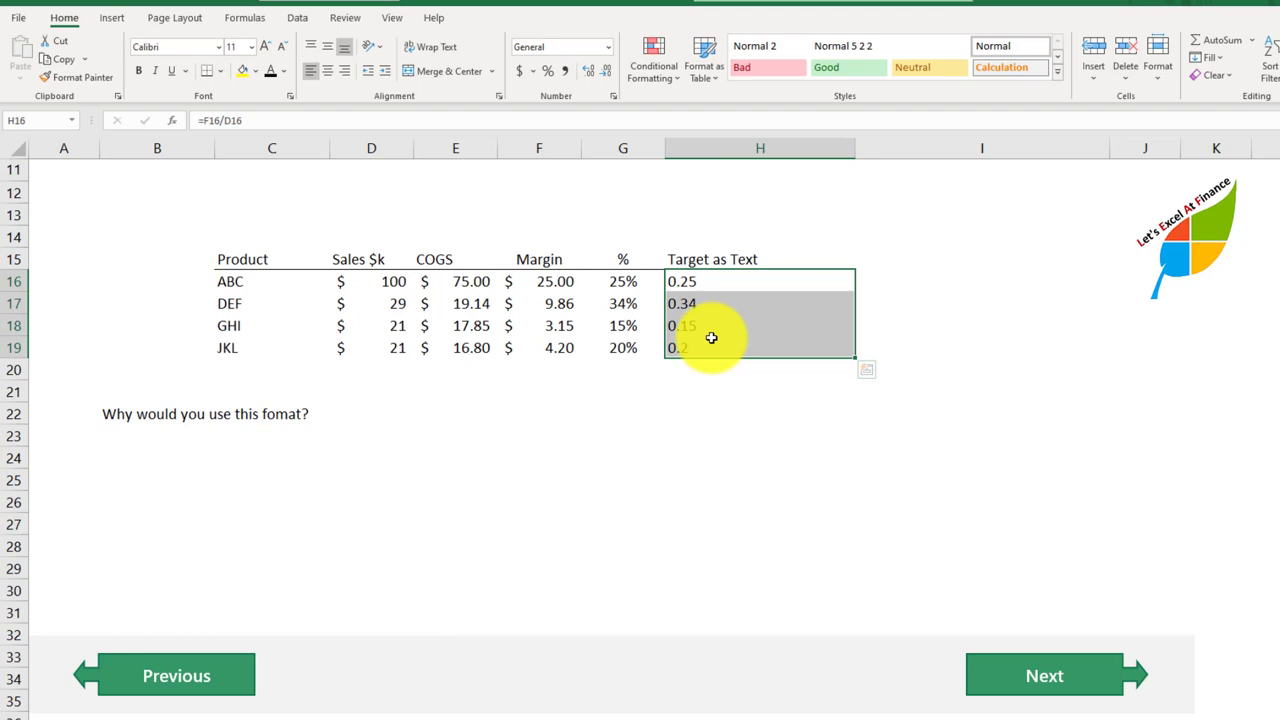
Step: Begin a custom number format for H16:H19 with the condition [>0.2]"Above Target"; as its first section
{"action": "left_click", "coordinate": [613, 96]}
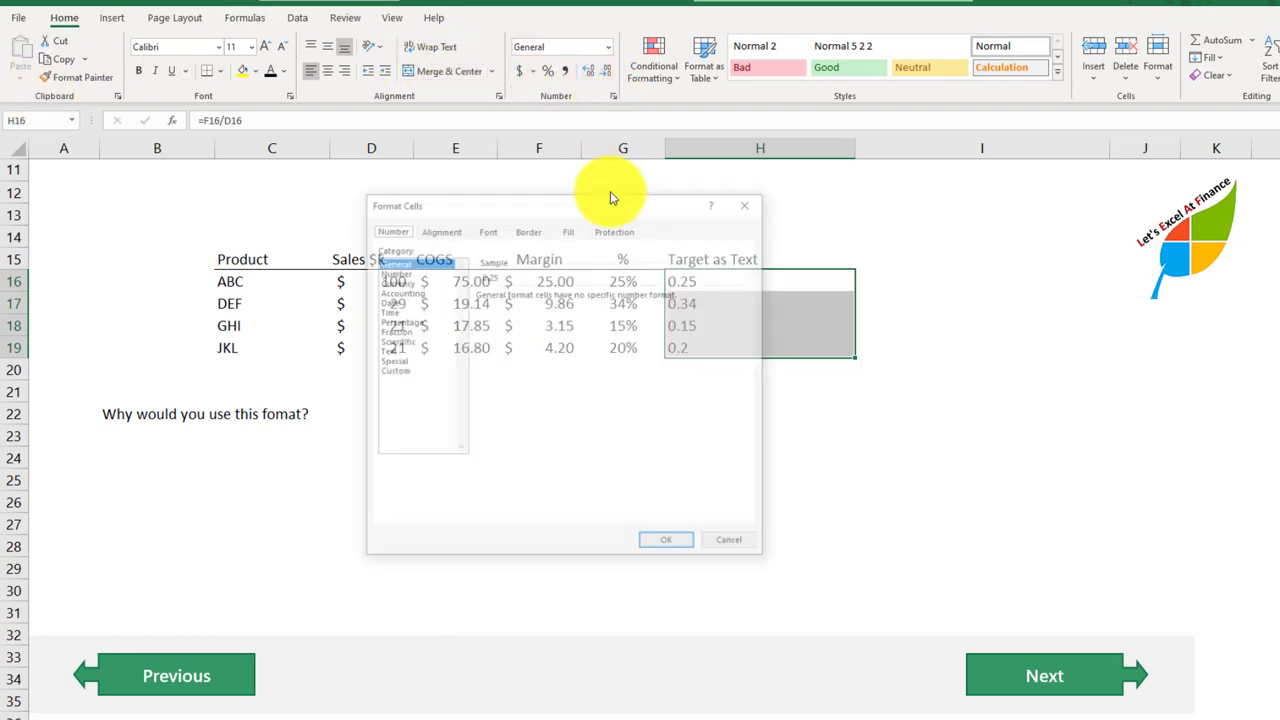
{"action": "left_click", "coordinate": [392, 371]}
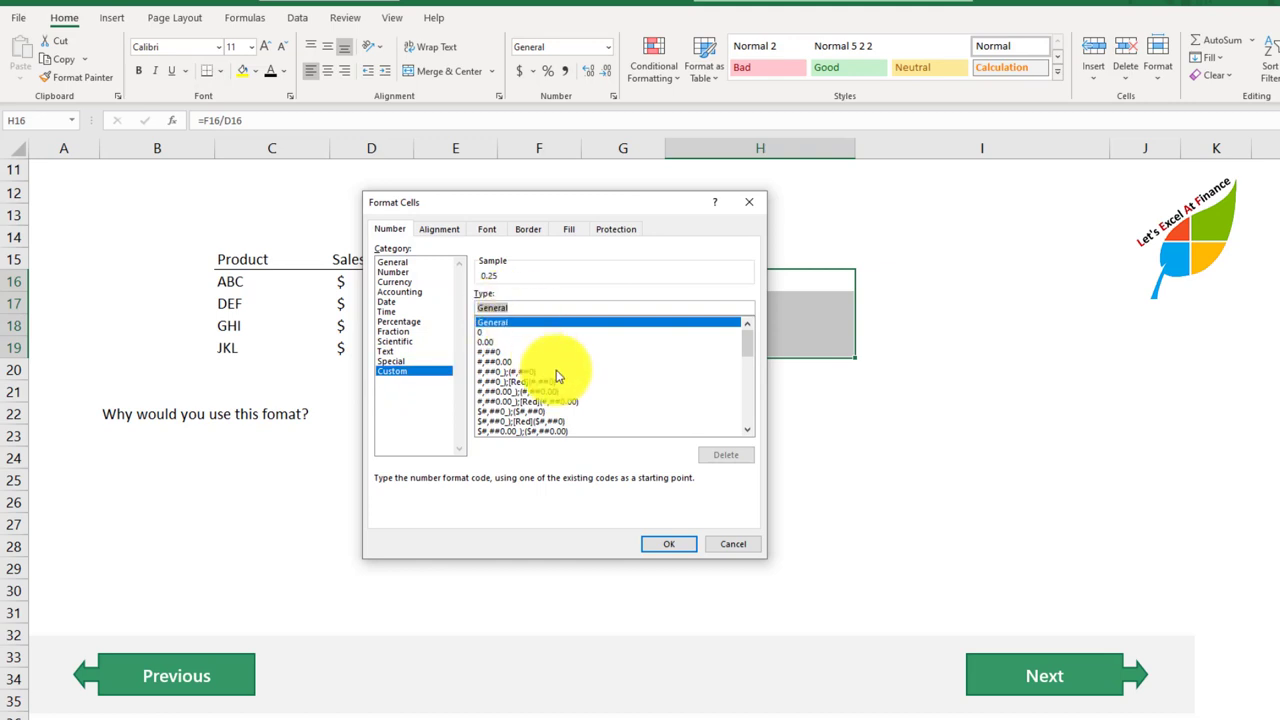
{"action": "key", "text": "BackSpace"}
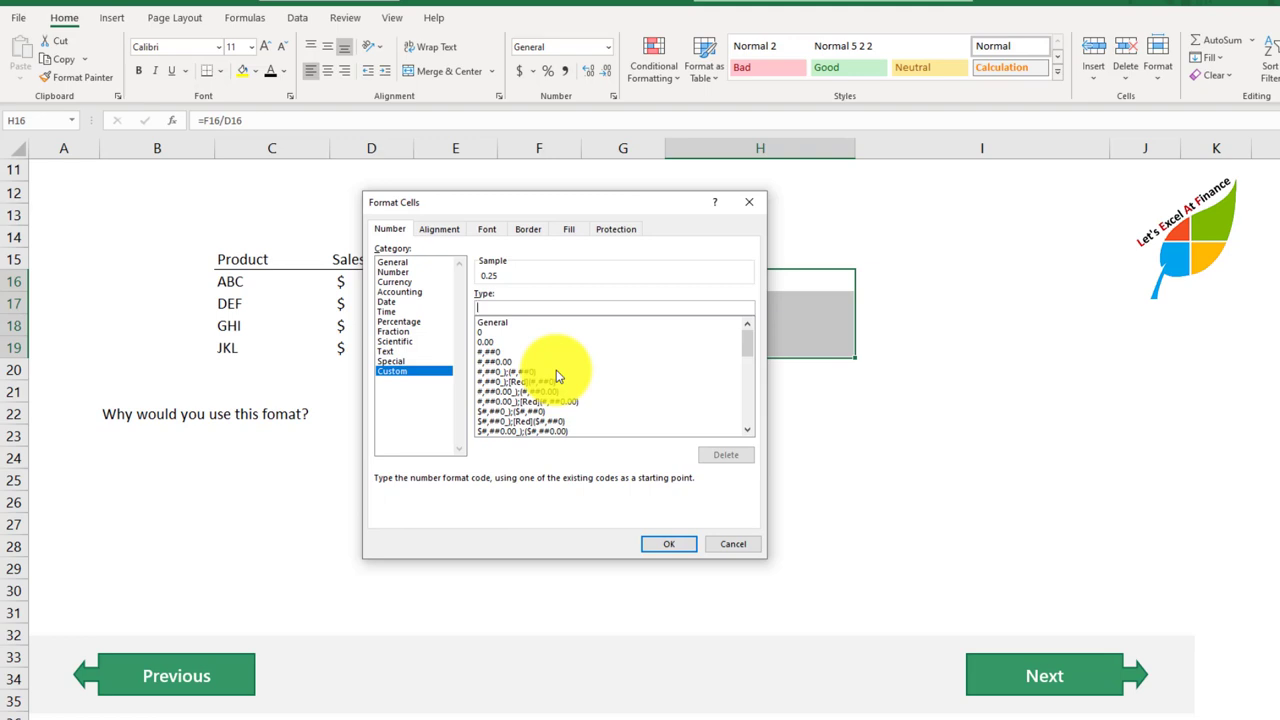
{"action": "type", "text": "[>0.2"}
{"action": "type", "text": "\"Above A"}
{"action": "type", "text": "rget\";"}
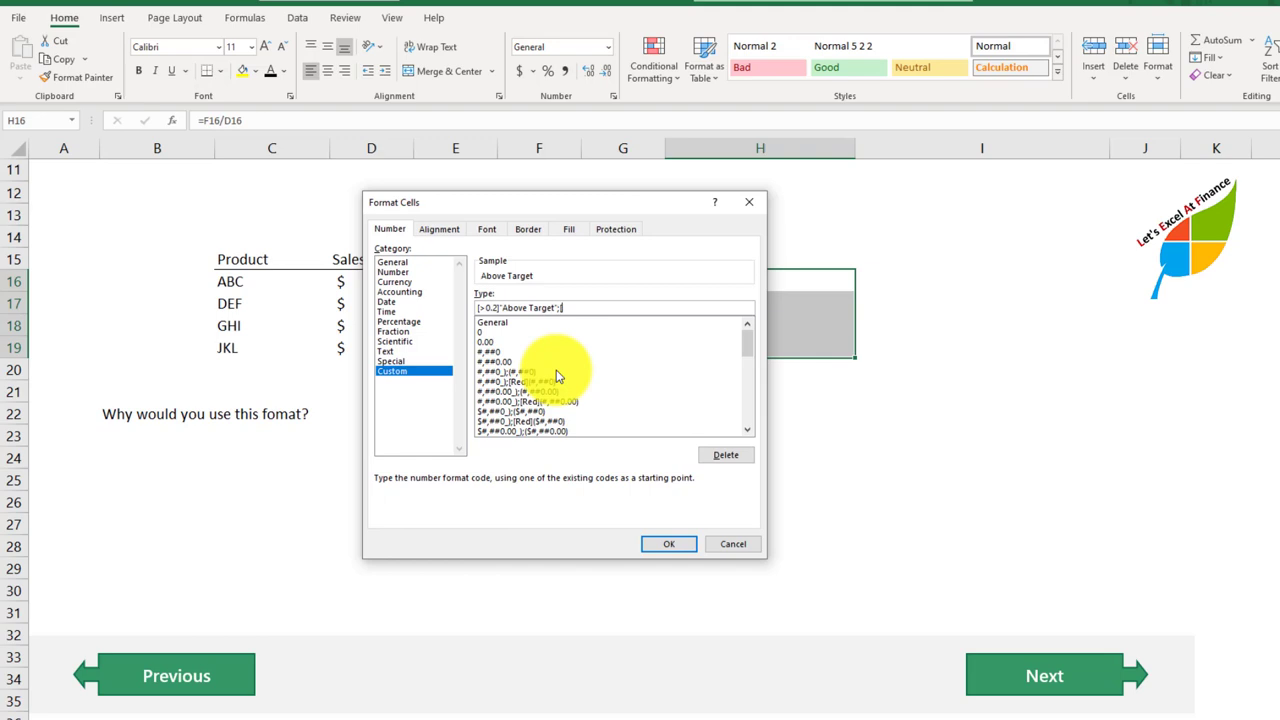
Step: Complete the format with [=0.2]"OnTarget";"Less Than Target" and apply it to H16:H19
{"action": "type", "text": "[=0.2]\"OnTarget\";\"Less Than Target"}
{"action": "key", "text": "Return"}
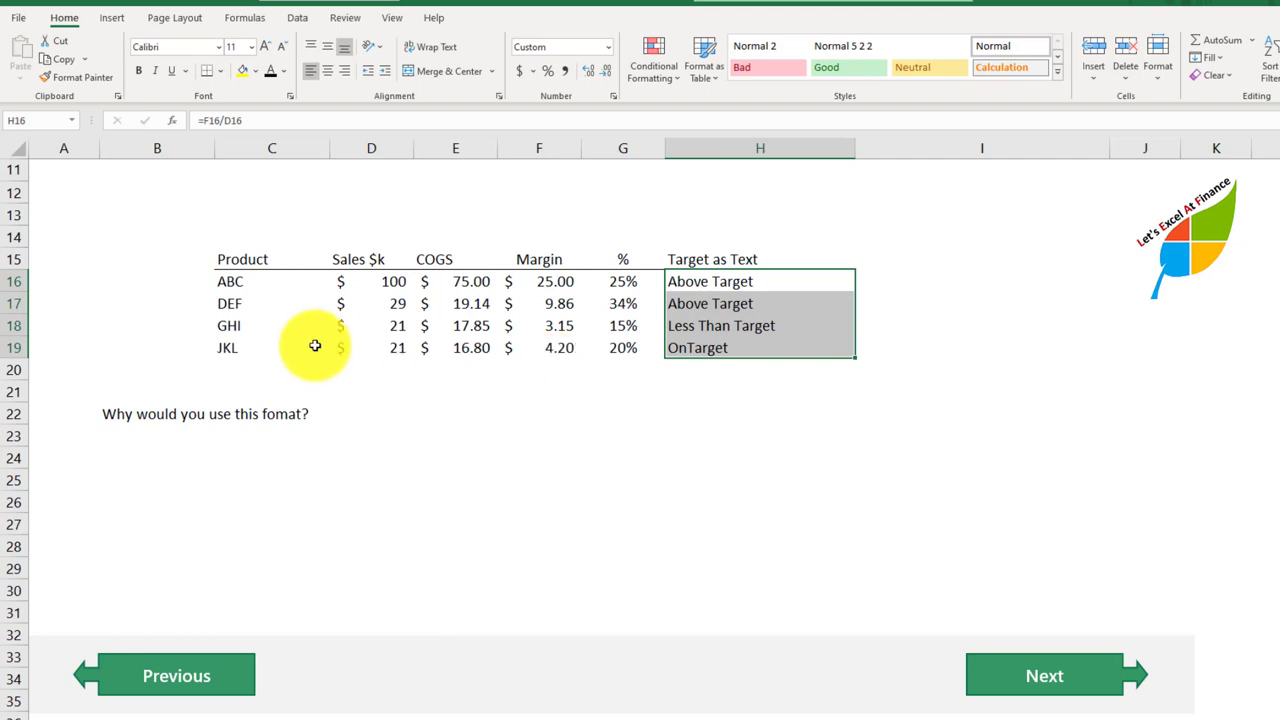
Step: Set product DEF's margin percentage in G17 to 12% and check its target text in H17
{"action": "left_click", "coordinate": [623, 300]}
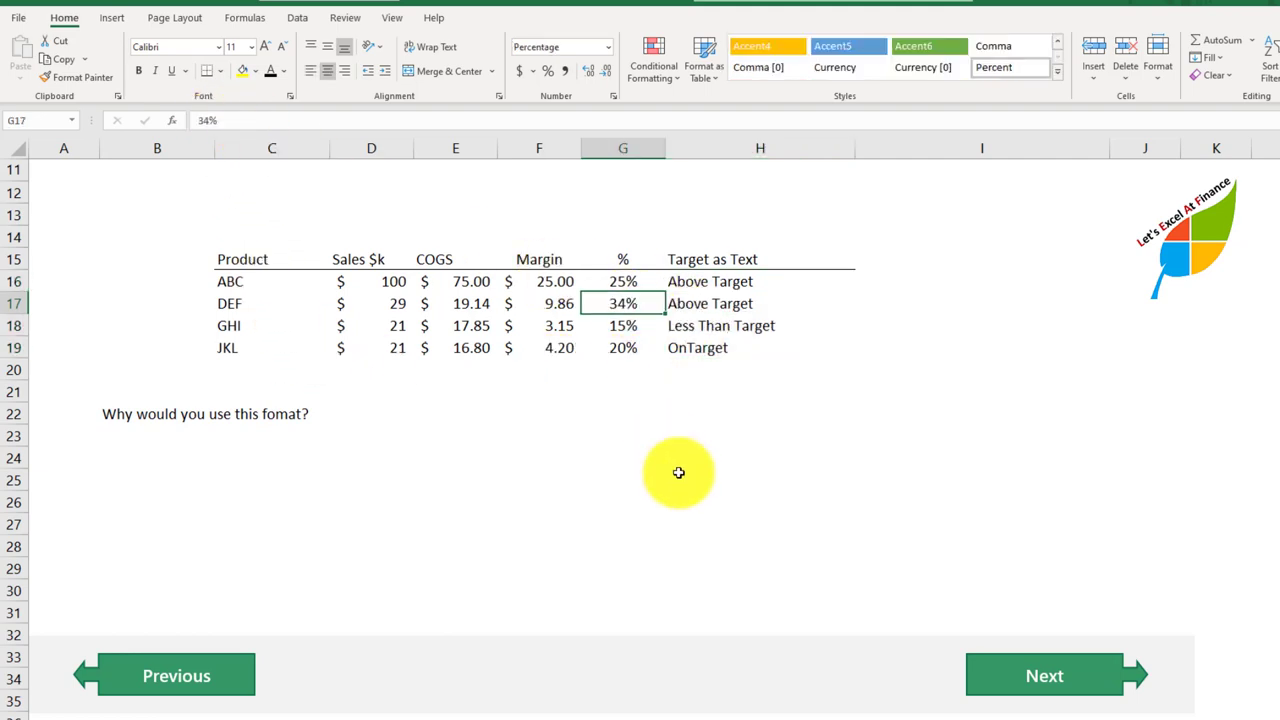
{"action": "type", "text": "12"}
{"action": "key", "text": "Return"}
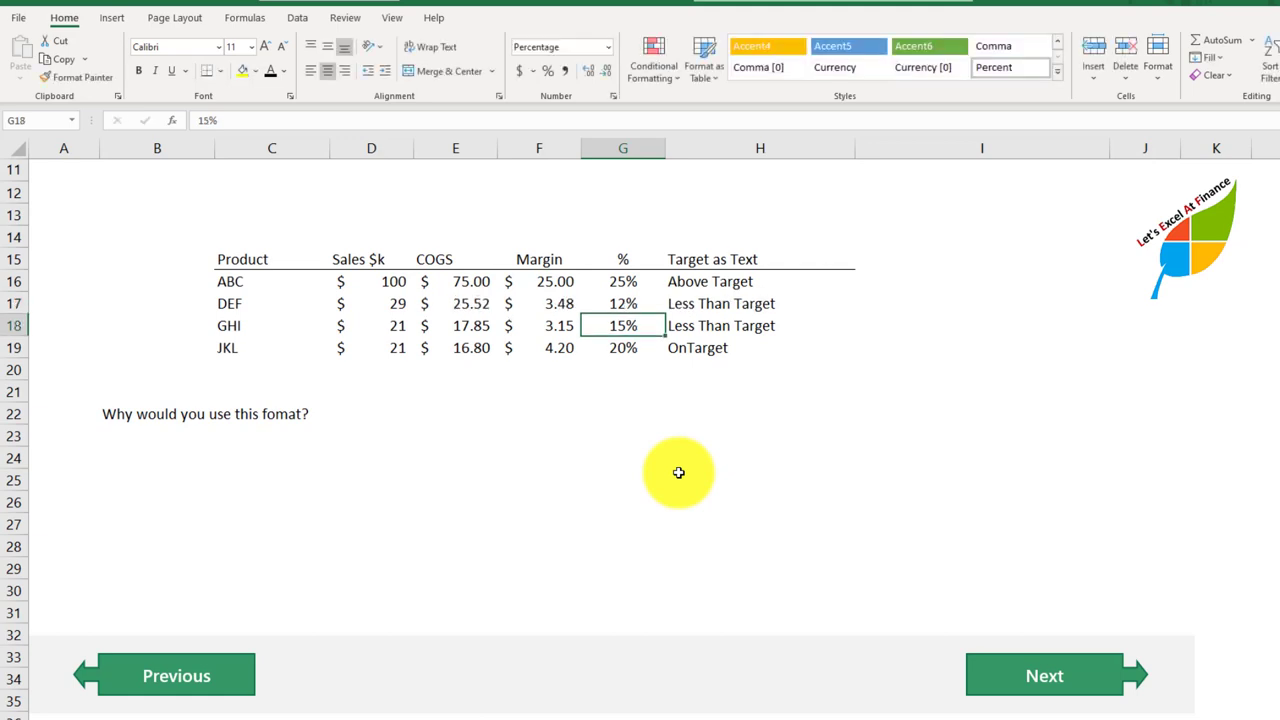
{"action": "key", "text": "Up"}
{"action": "key", "text": "Right"}
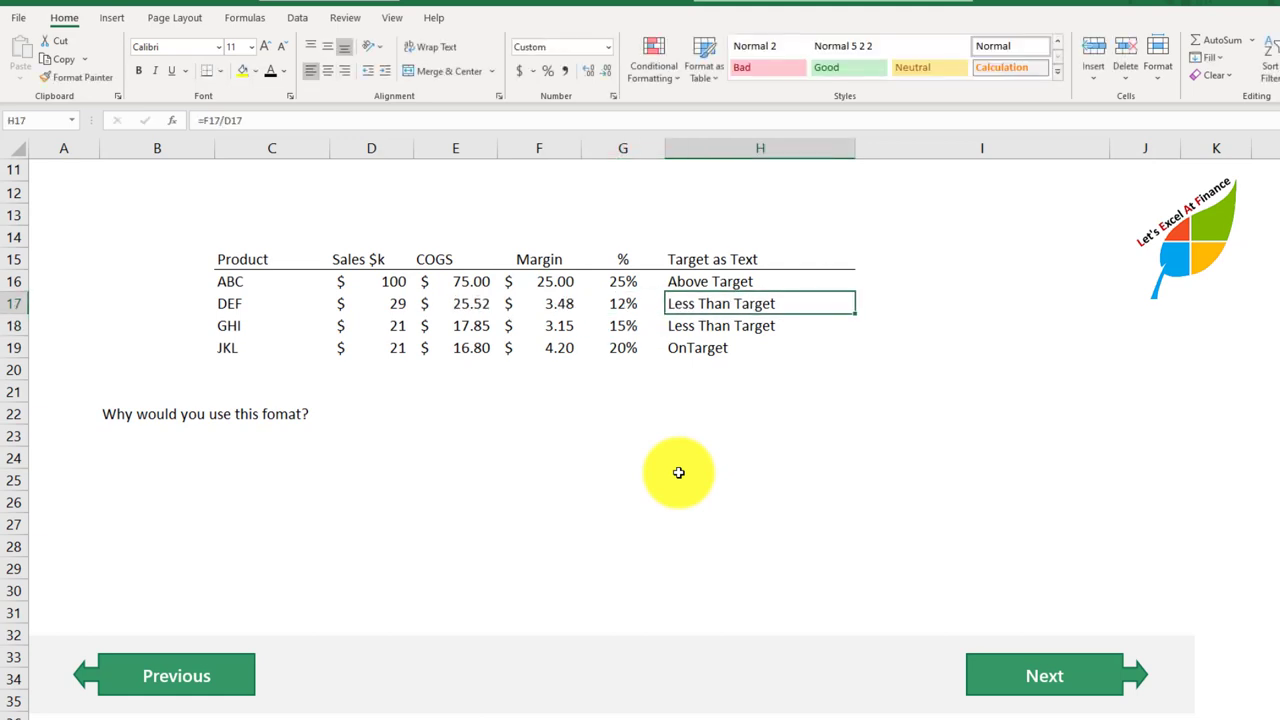
Step: Set product JKL's margin percentage in G19 to 26% and check its target text in H19
{"action": "key", "text": "Down"}
{"action": "key", "text": "Down"}
{"action": "key", "text": "Left"}
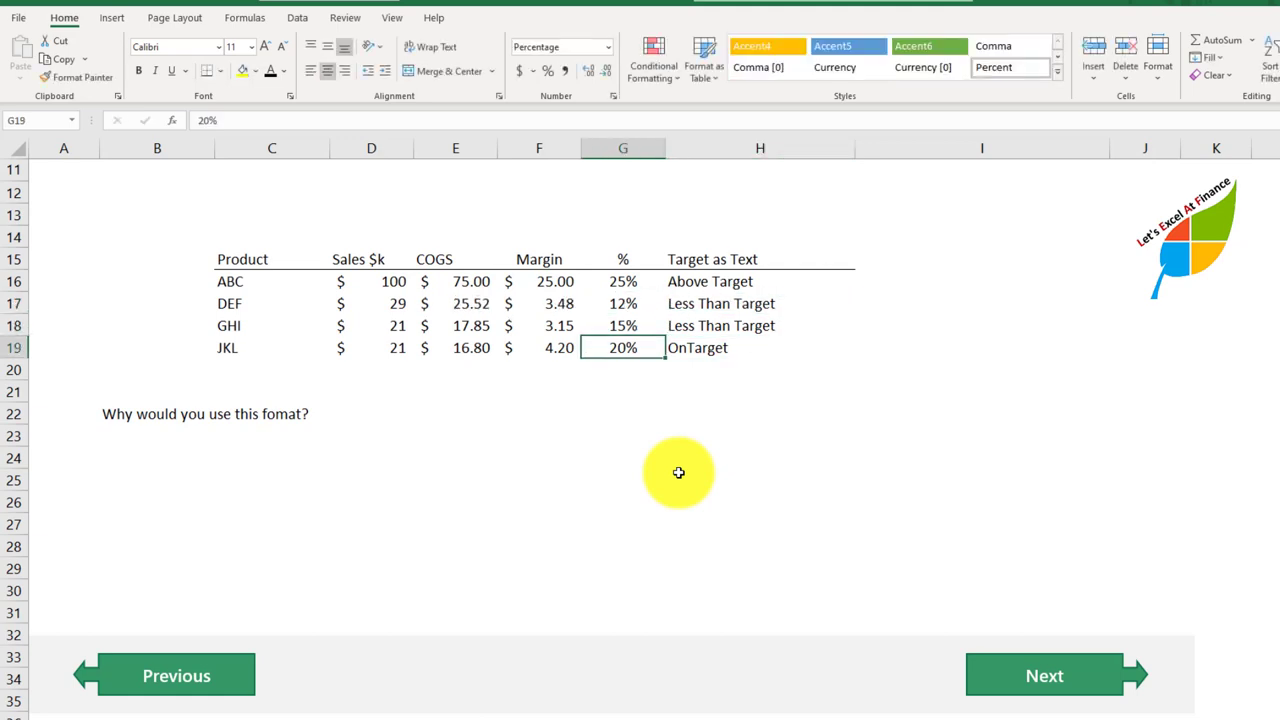
{"action": "type", "text": "26"}
{"action": "key", "text": "Return"}
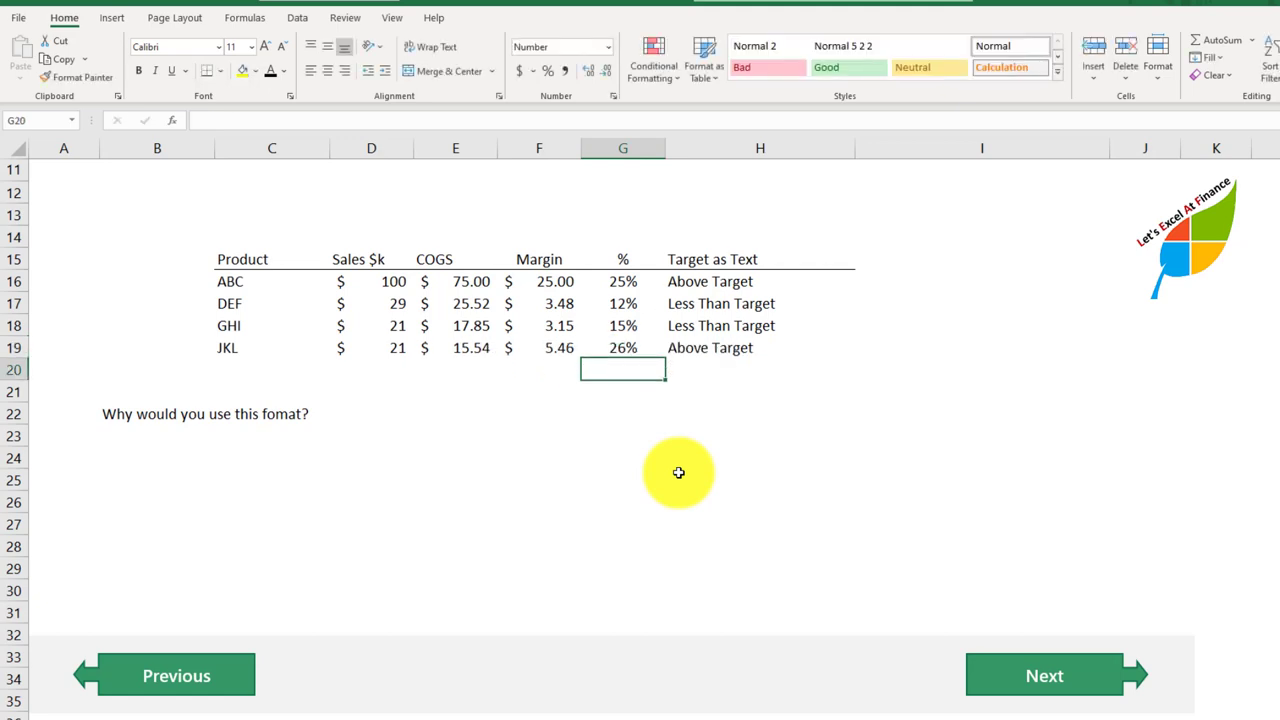
{"action": "key", "text": "Up"}
{"action": "key", "text": "Right"}
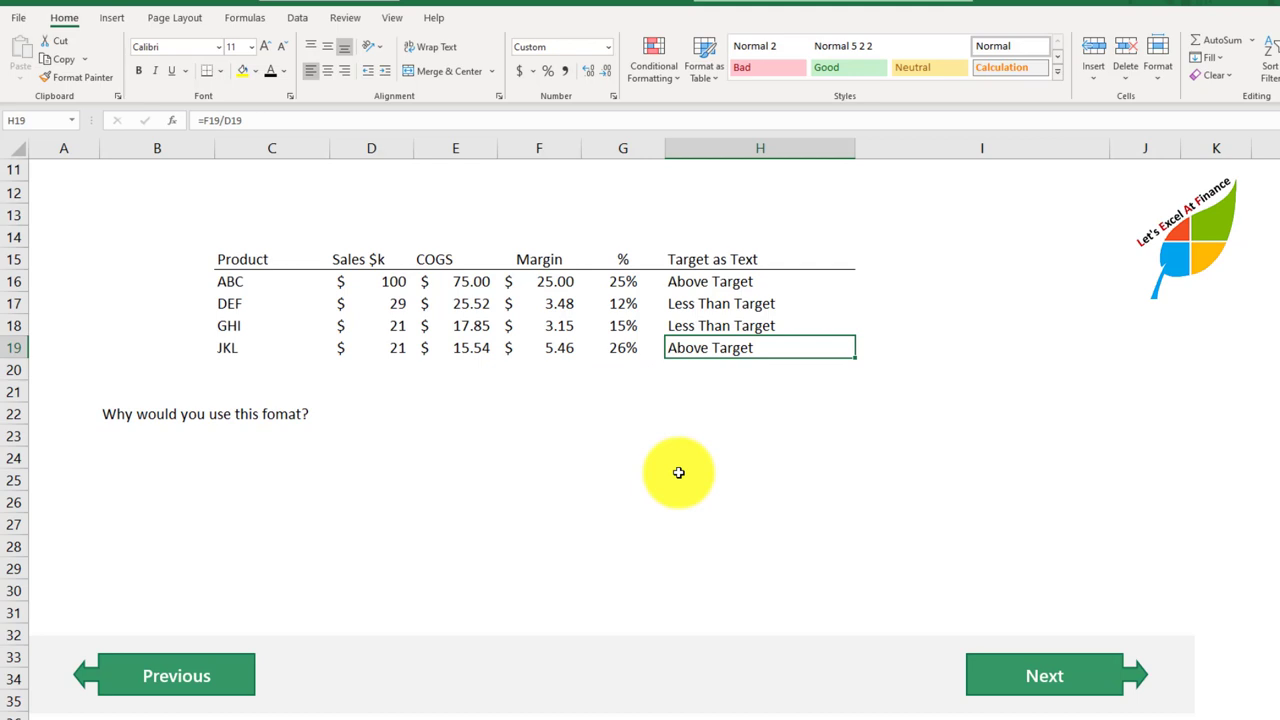
Step: Set product GHI's margin percentage in G18 to 20% and check its target text in H18
{"action": "key", "text": "Left"}
{"action": "key", "text": "Up"}
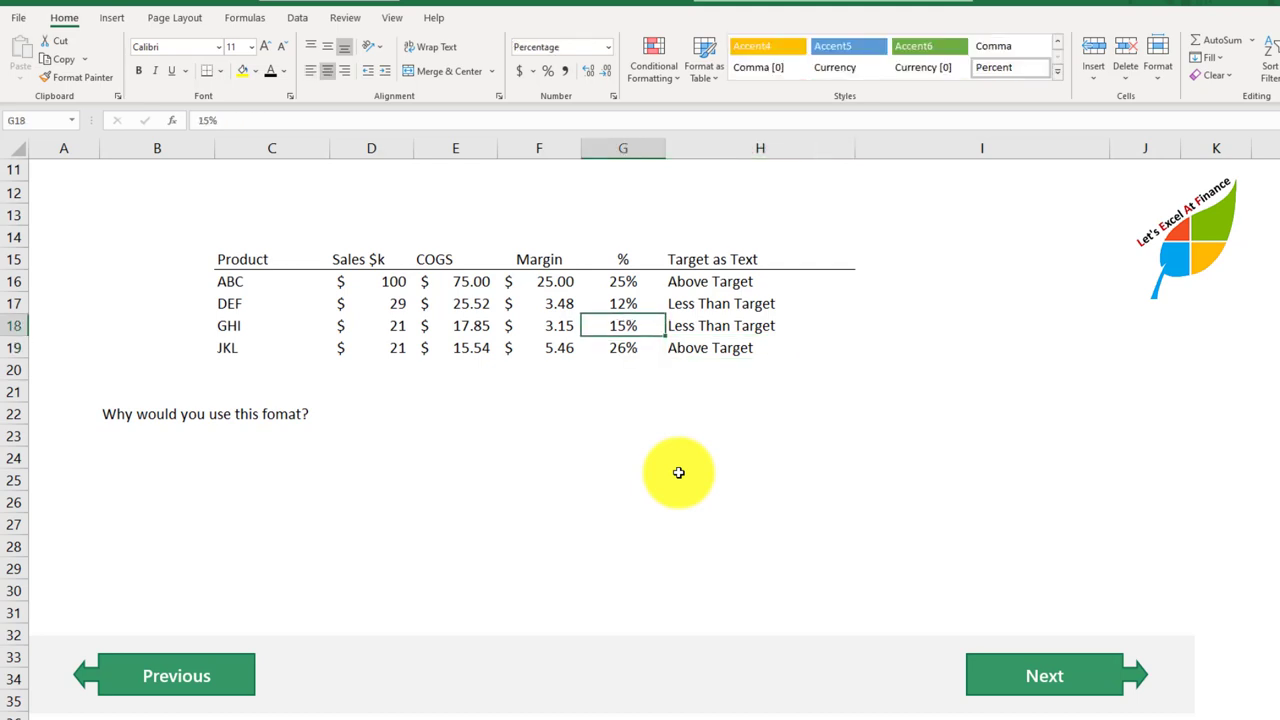
{"action": "type", "text": "20"}
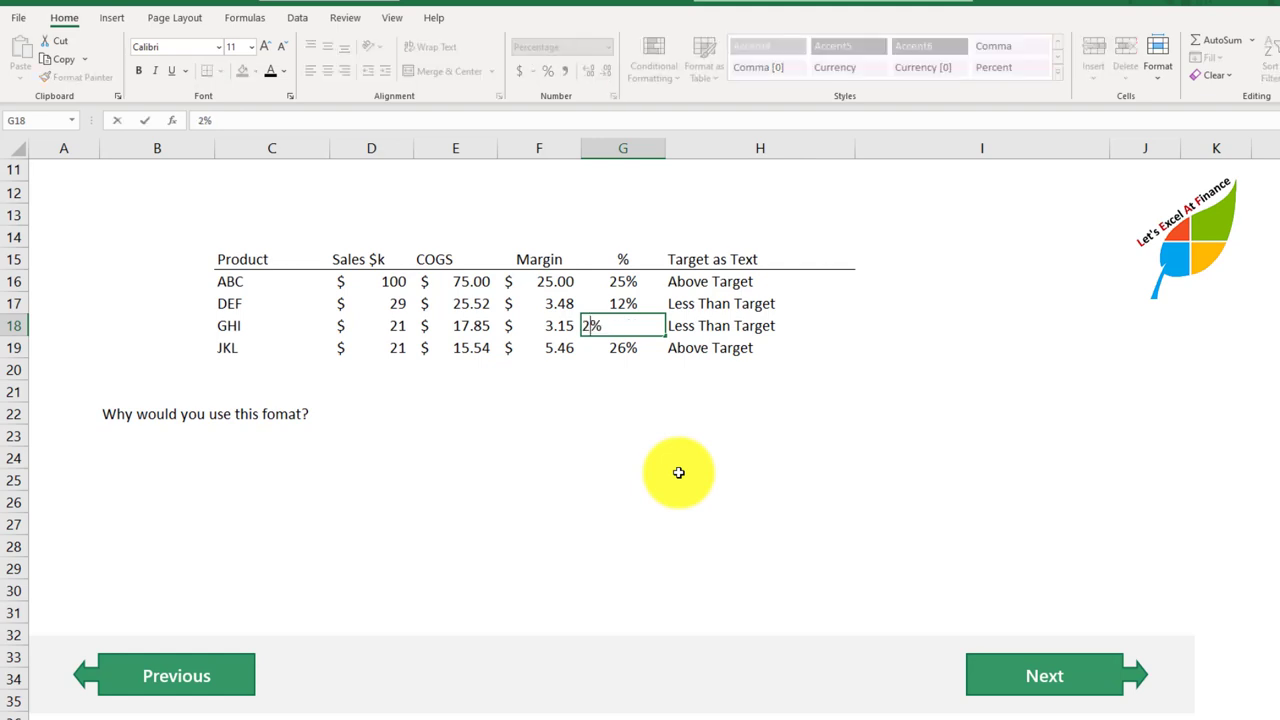
{"action": "key", "text": "Return"}
{"action": "key", "text": "Up"}
{"action": "key", "text": "Right"}
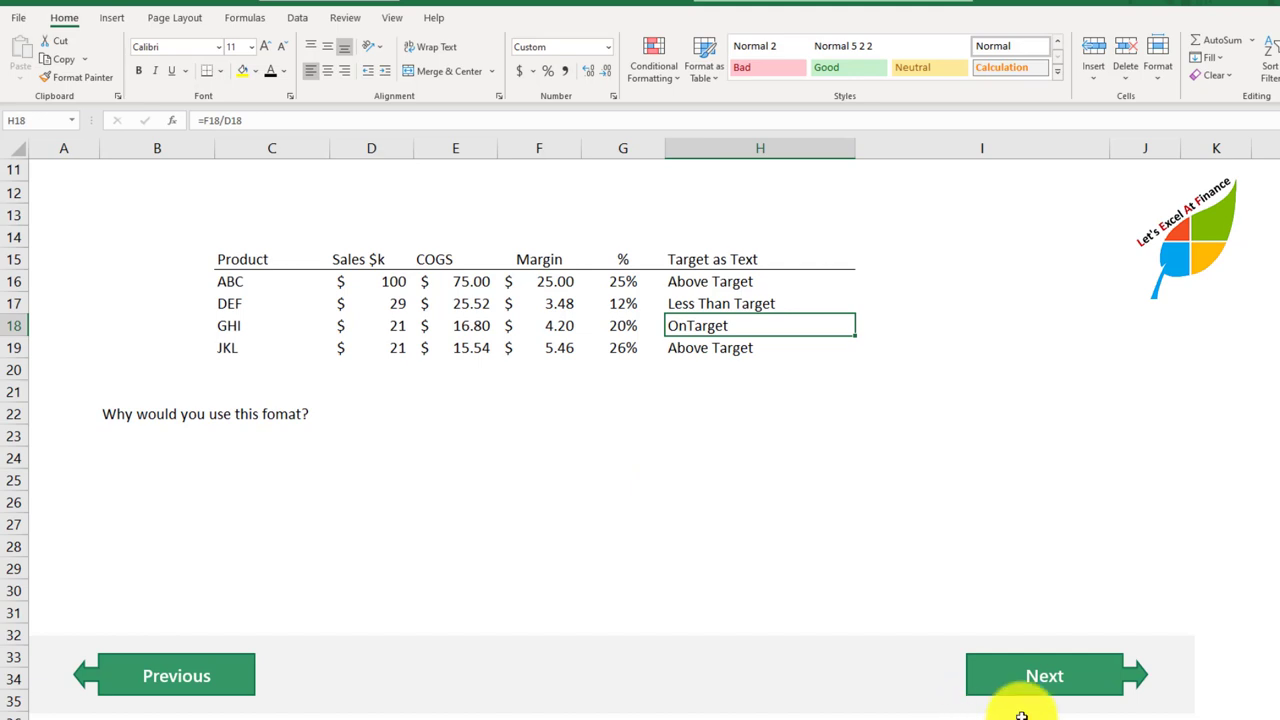
Step: Go to the Dates sheet and open the custom number format settings for the first date, B15
{"action": "left_click", "coordinate": [1000, 684]}
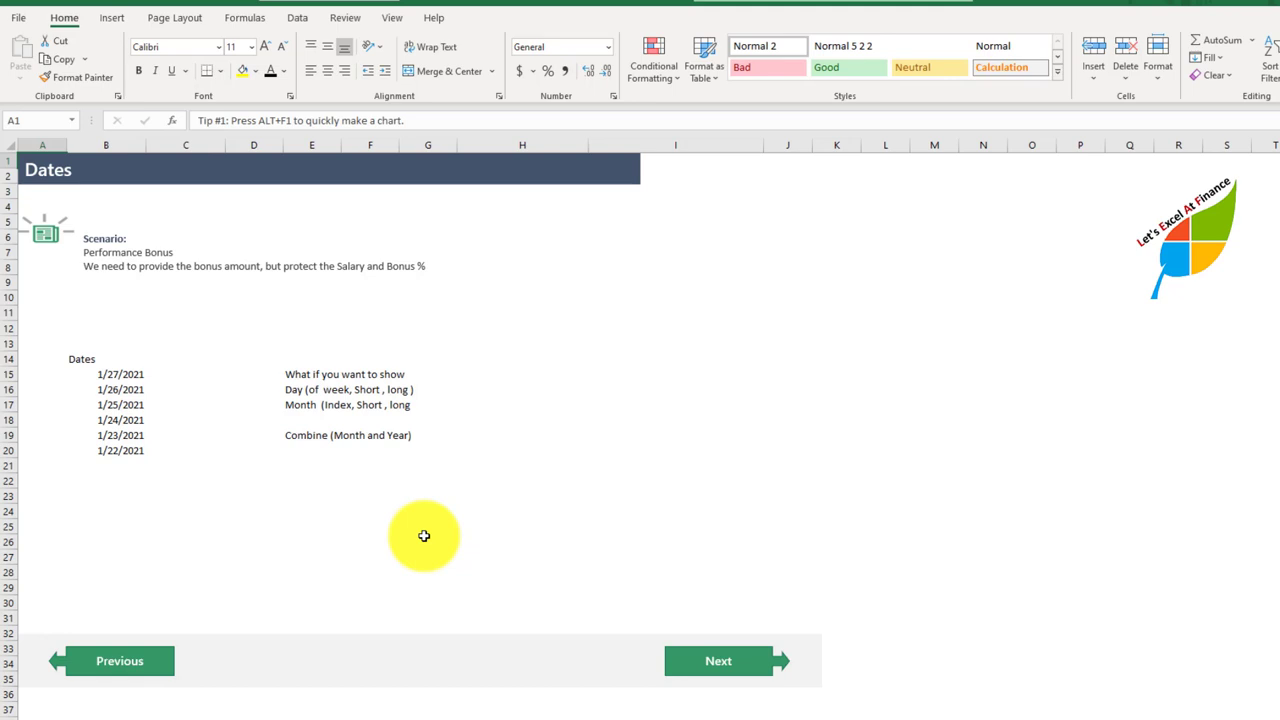
{"action": "left_click", "coordinate": [123, 372]}
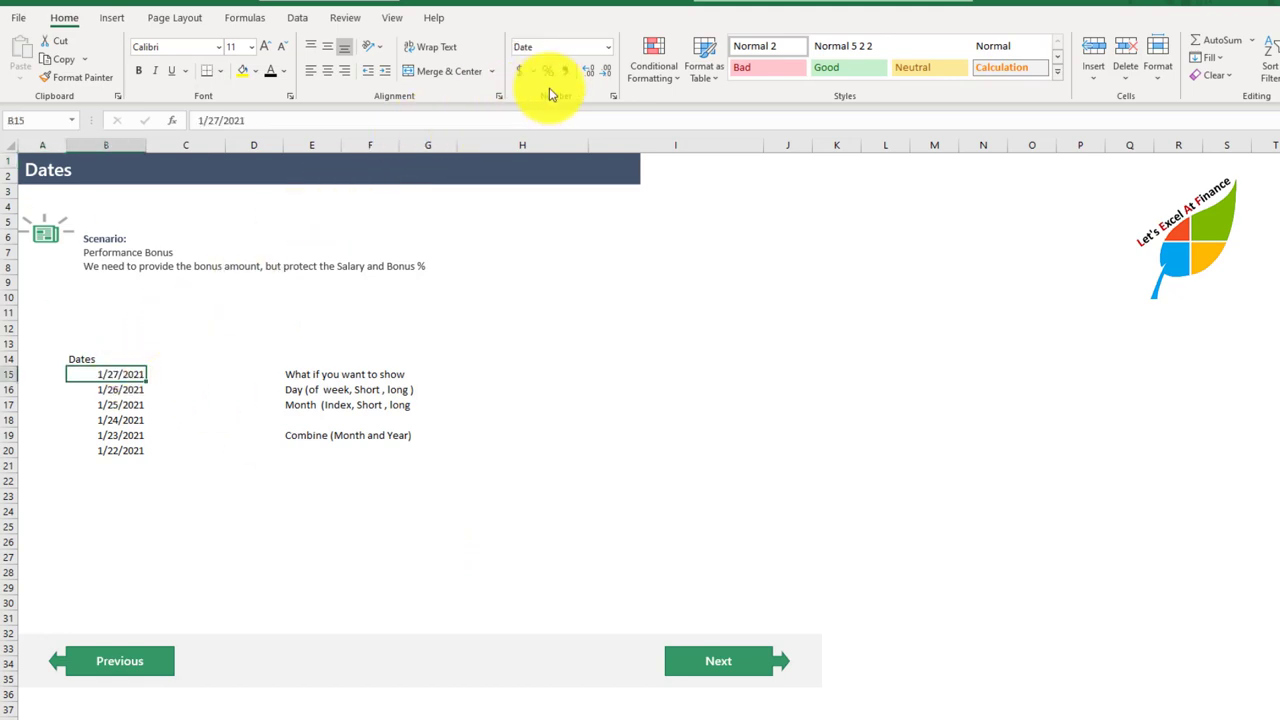
{"action": "left_click", "coordinate": [613, 96]}
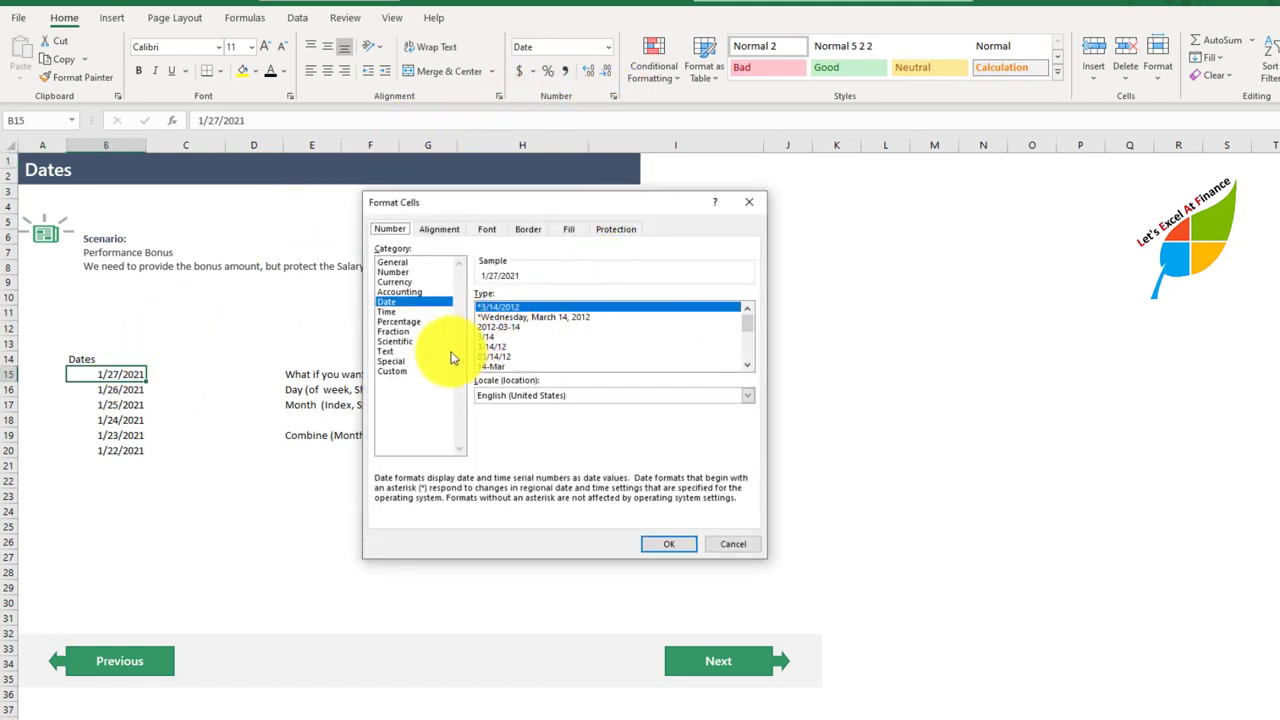
{"action": "left_click", "coordinate": [418, 371]}
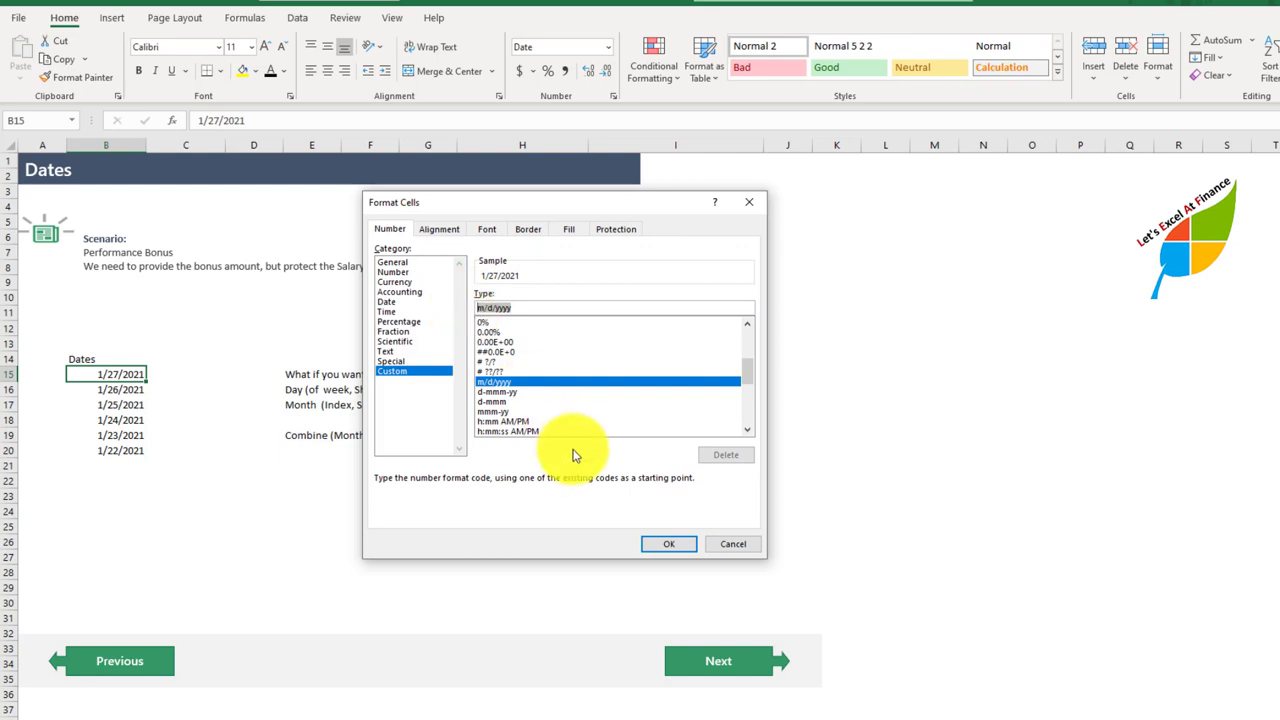
Step: Try the day codes from d to dddd as B15's custom format, checking the sample, and clear them
{"action": "type", "text": "d"}
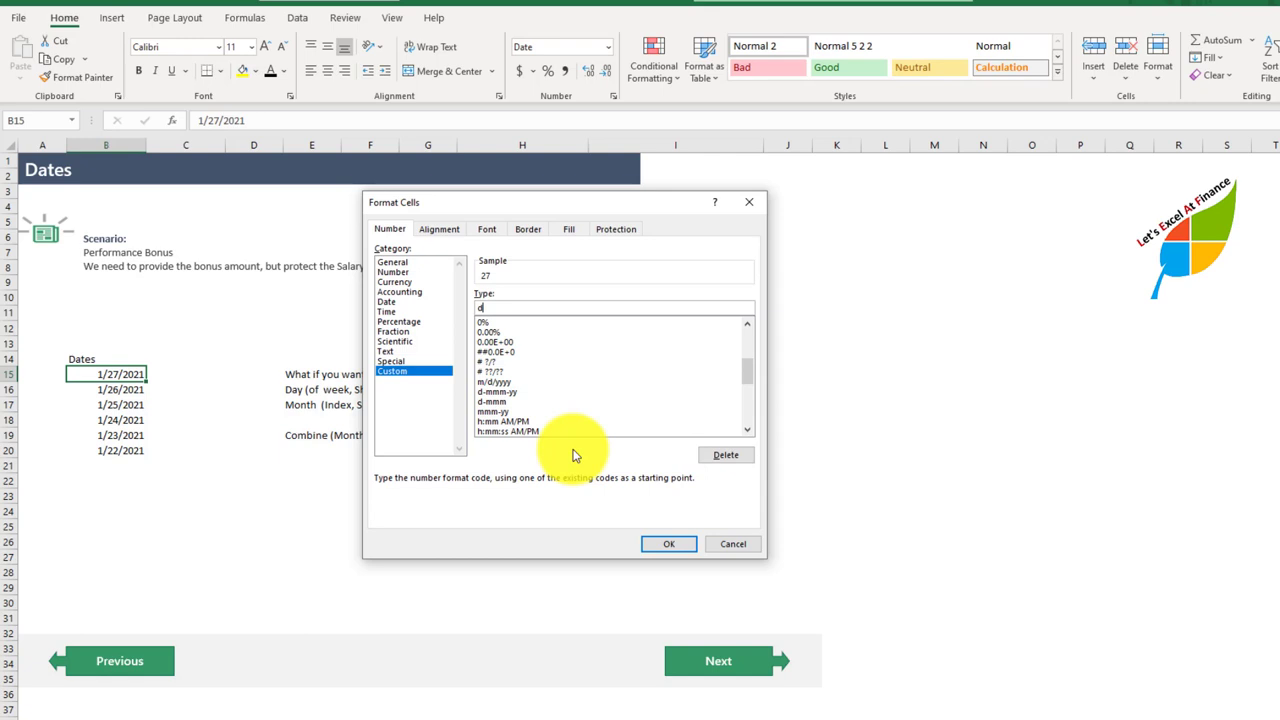
{"action": "type", "text": "dd"}
{"action": "type", "text": "d"}
{"action": "key", "text": "BackSpace"}
{"action": "key", "text": "BackSpace"}
{"action": "key", "text": "BackSpace"}
{"action": "key", "text": "BackSpace"}
Step: Try the month codes from m to mmmm as B15's custom format, checking the sample for each
{"action": "type", "text": "m"}
{"action": "type", "text": "m"}
{"action": "type", "text": "mm"}
{"action": "key", "text": "BackSpace"}
{"action": "key", "text": "BackSpace"}
{"action": "key", "text": "BackSpace"}
{"action": "key", "text": "BackSpace"}
Step: Try the year codes from y to yyyy as B15's custom format, checking the sample for each
{"action": "type", "text": "yyyy"}
{"action": "key", "text": "BackSpace"}
{"action": "key", "text": "BackSpace"}
{"action": "key", "text": "BackSpace"}
{"action": "key", "text": "BackSpace"}
Step: Try the combined month and year codes mm-yyyy and yyyymm for B15, and clear the format code
{"action": "type", "text": "mm-yyyy"}
{"action": "key", "text": "BackSpace"}
{"action": "key", "text": "BackSpace"}
{"action": "key", "text": "BackSpace"}
{"action": "key", "text": "BackSpace"}
{"action": "key", "text": "BackSpace"}
{"action": "key", "text": "BackSpace"}
{"action": "key", "text": "BackSpace"}
{"action": "type", "text": "yyyymm"}
{"action": "key", "text": "BackSpace"}
{"action": "key", "text": "BackSpace"}
{"action": "key", "text": "BackSpace"}
{"action": "key", "text": "BackSpace"}
{"action": "key", "text": "BackSpace"}
{"action": "key", "text": "BackSpace"}
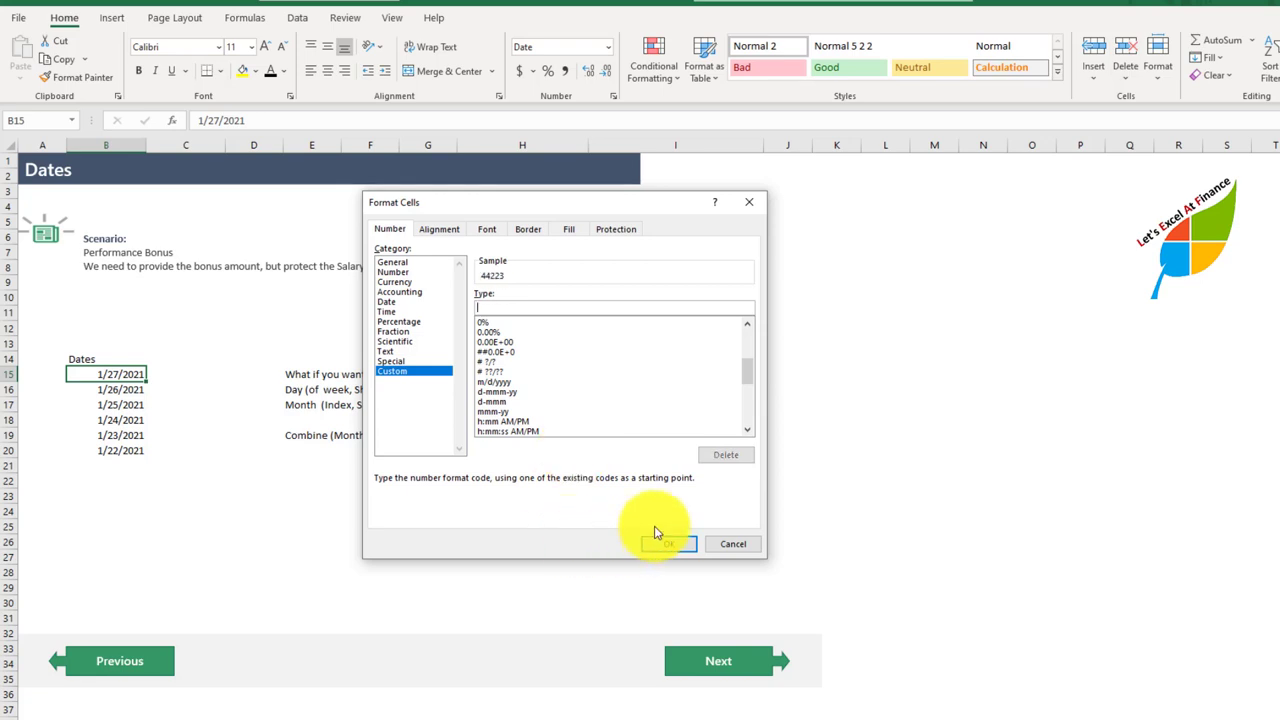
{"action": "left_click", "coordinate": [674, 543]}
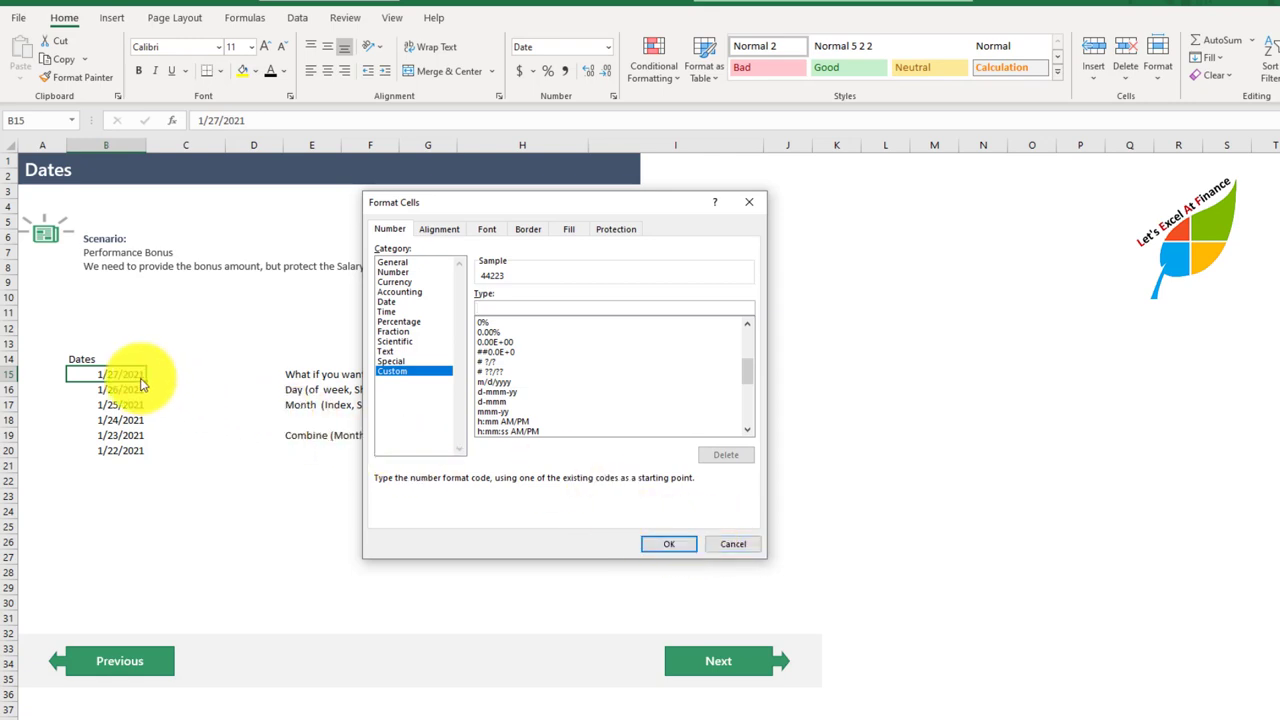
Step: Apply the custom format ddd to B15 to show the short weekday name
{"action": "type", "text": "d"}
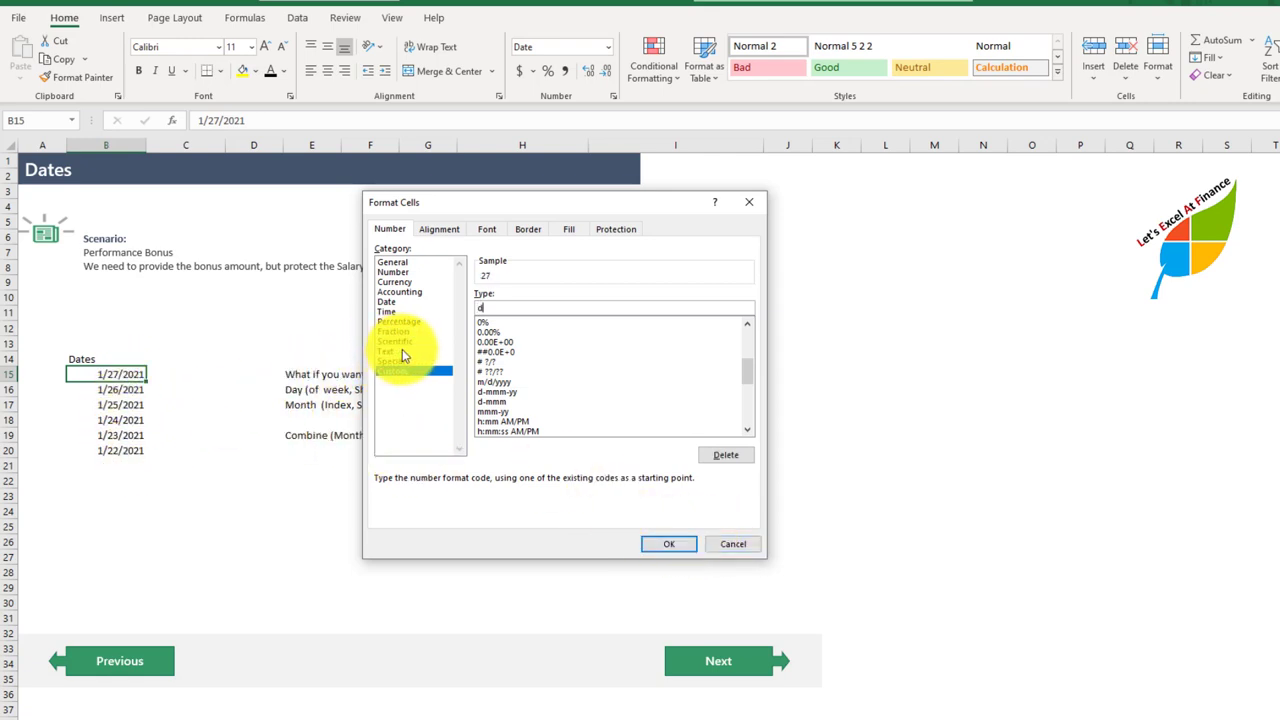
{"action": "type", "text": "dd"}
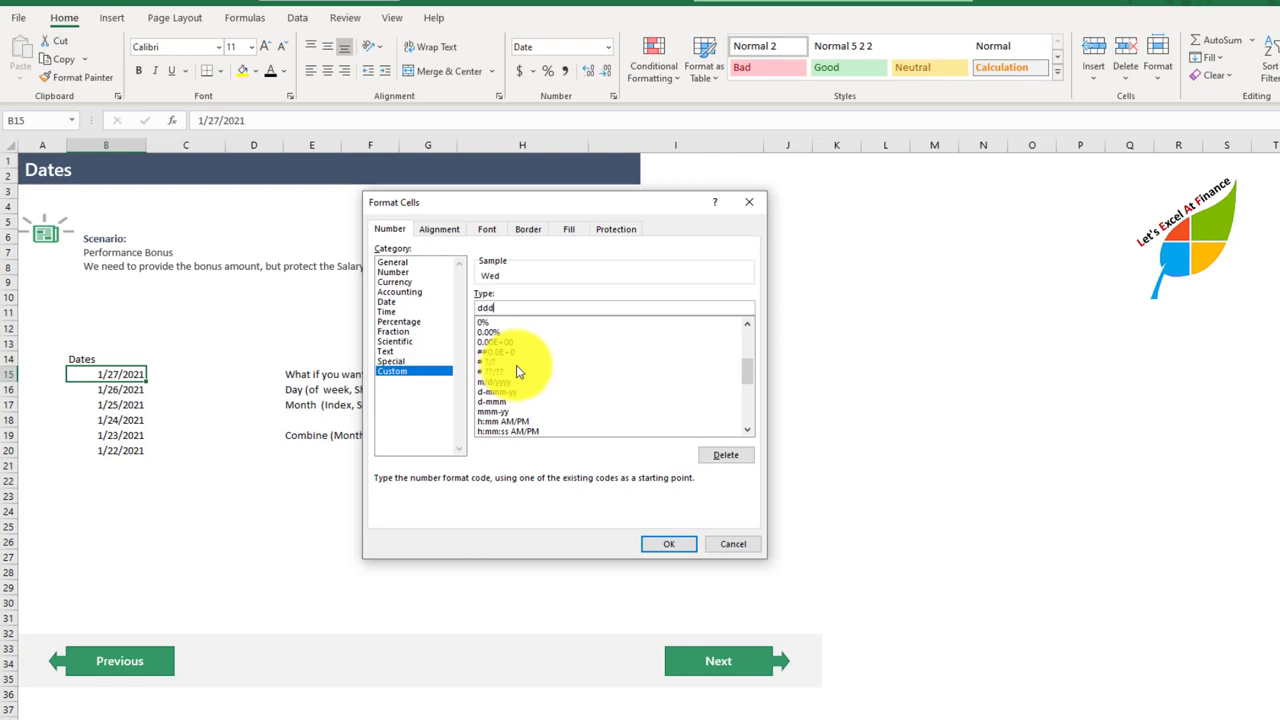
{"action": "left_click", "coordinate": [668, 543]}
Step: Apply the custom format dddd to B16 to show the full weekday name
{"action": "left_click", "coordinate": [128, 392]}
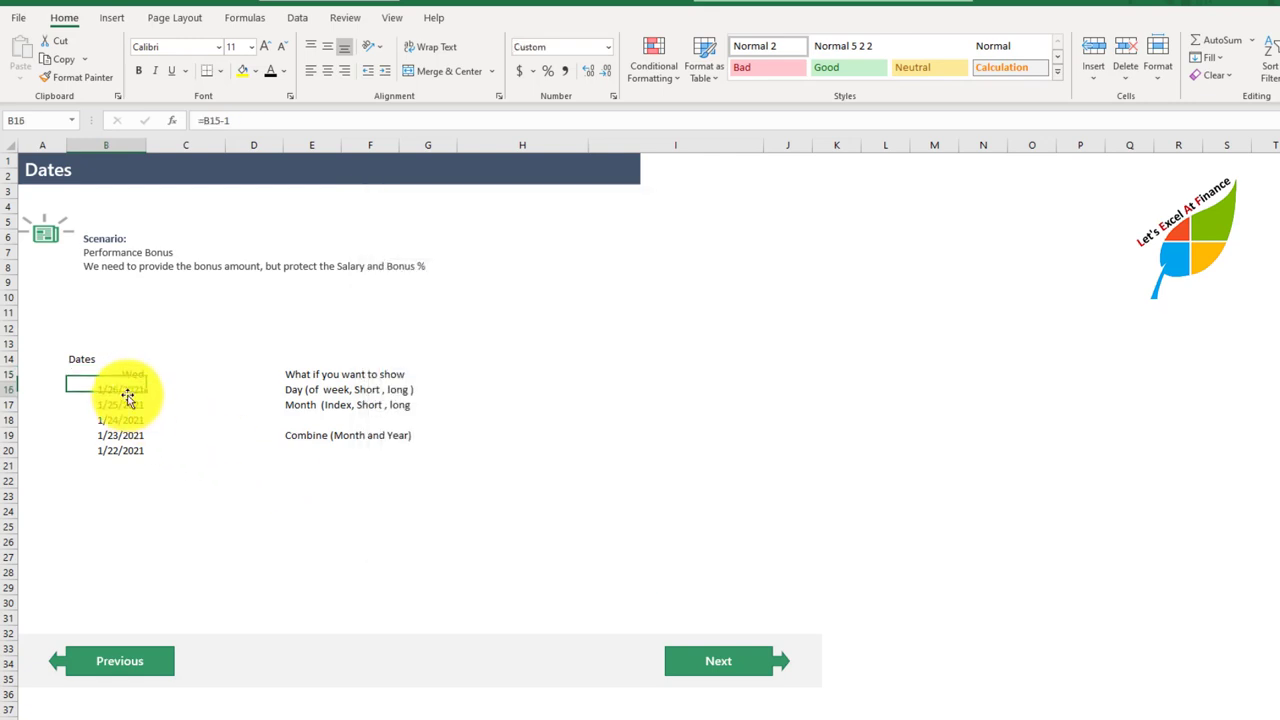
{"action": "left_click", "coordinate": [612, 96]}
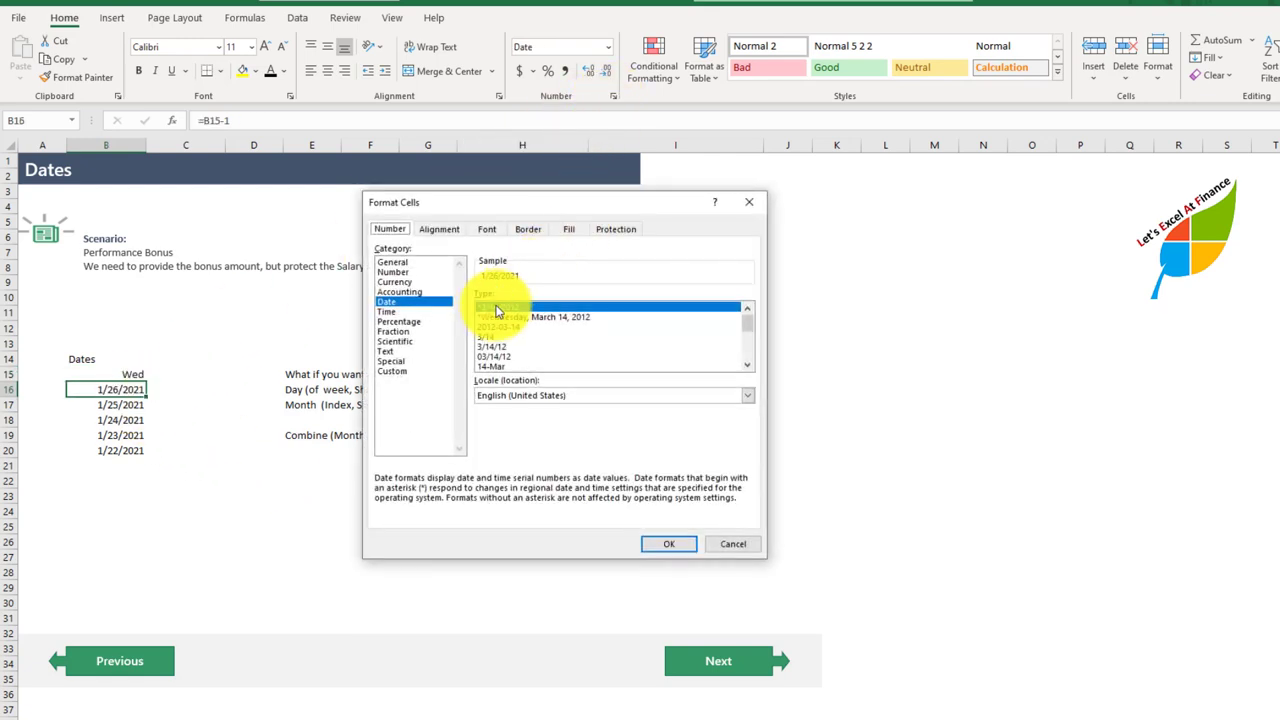
{"action": "left_click", "coordinate": [392, 371]}
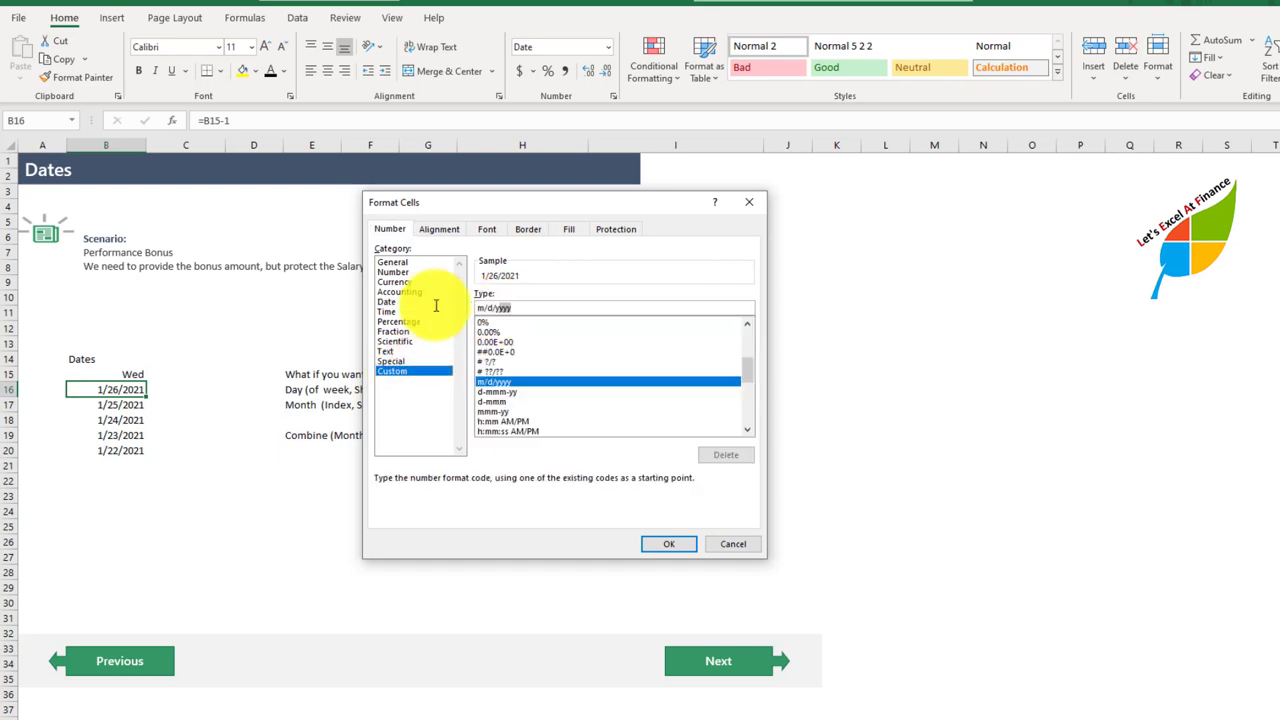
{"action": "type", "text": "dddd"}
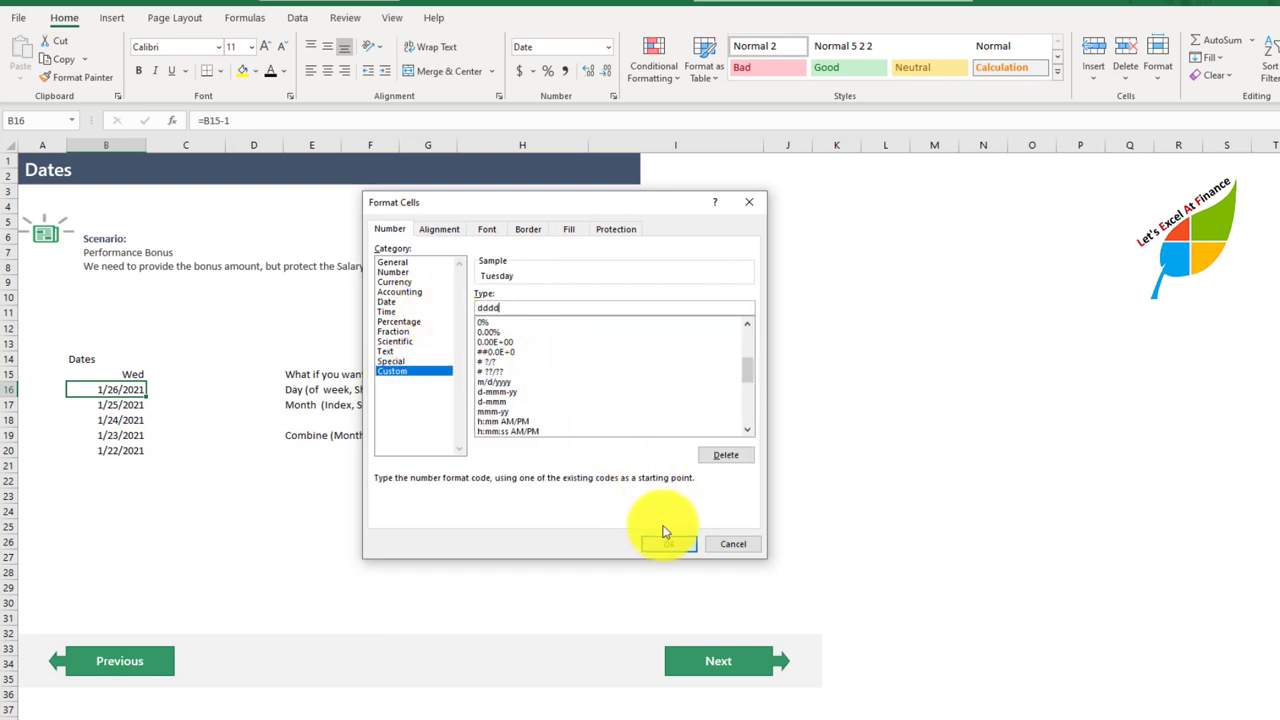
{"action": "left_click", "coordinate": [665, 540]}
Step: Apply the custom format mmm to B17 to show the short month name
{"action": "left_click_drag", "start_coordinate": [114, 406], "coordinate": [117, 430]}
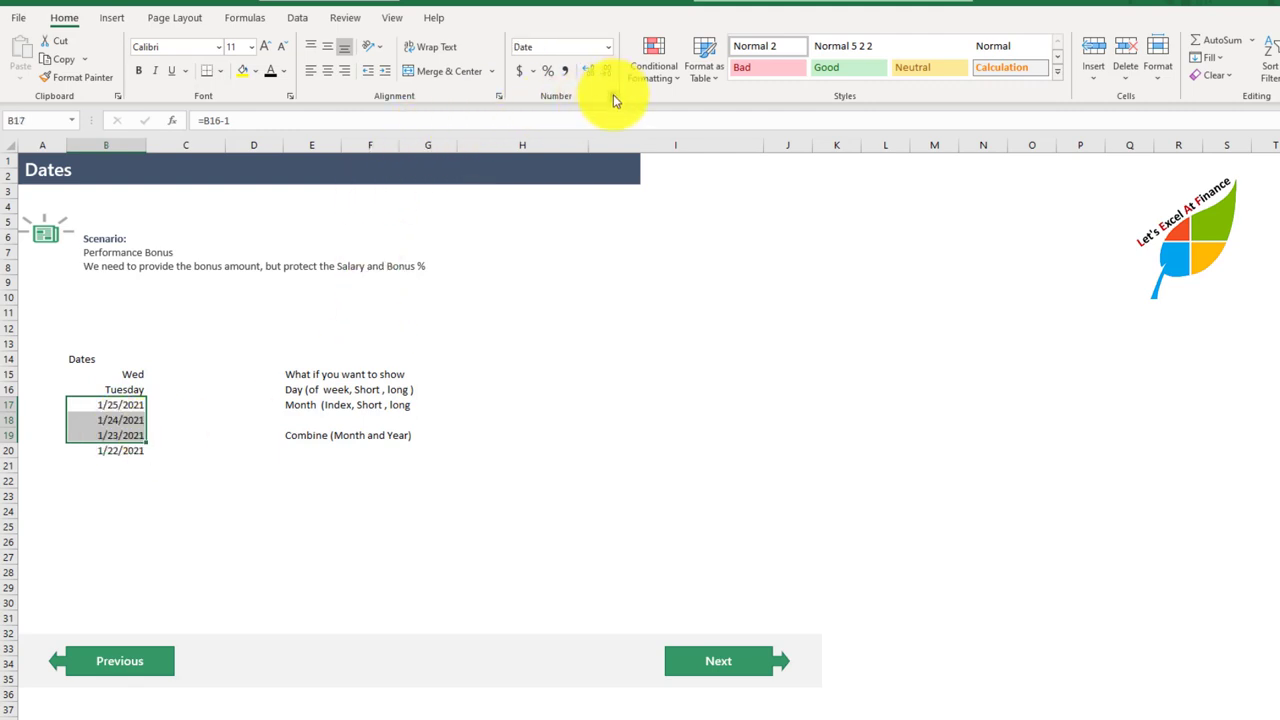
{"action": "left_click", "coordinate": [129, 405]}
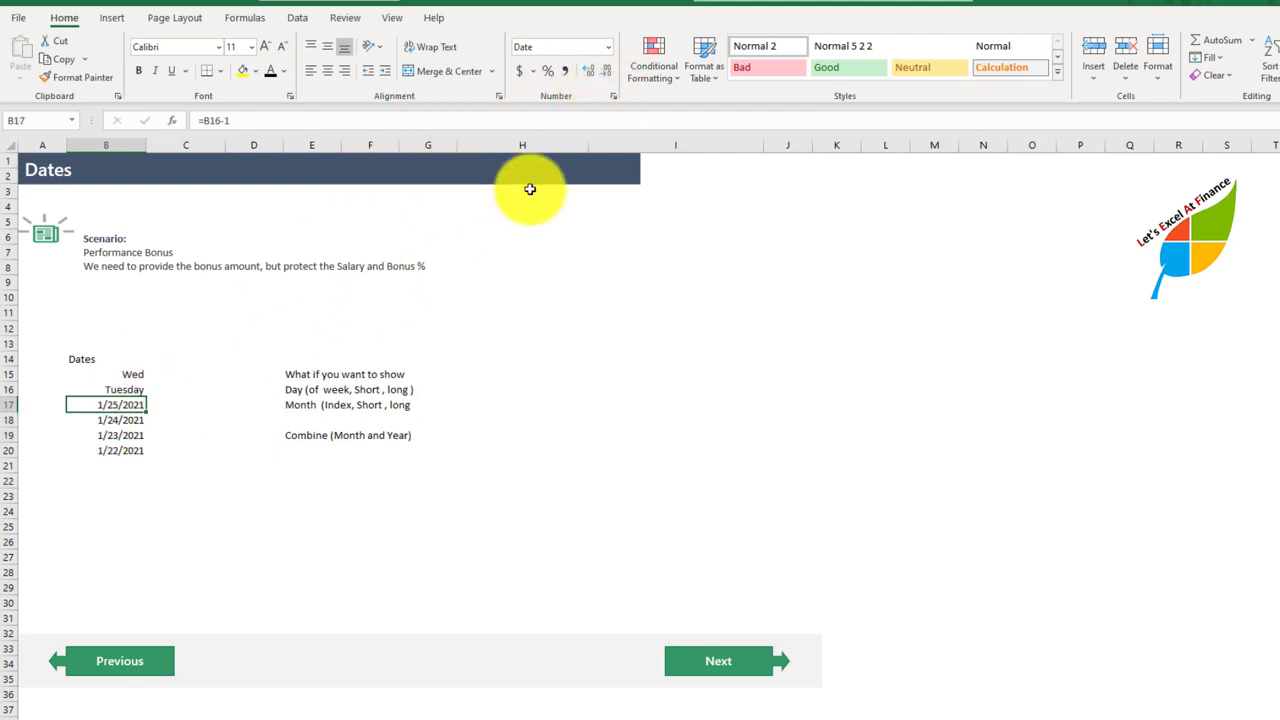
{"action": "left_click", "coordinate": [612, 98]}
{"action": "left_click", "coordinate": [407, 371]}
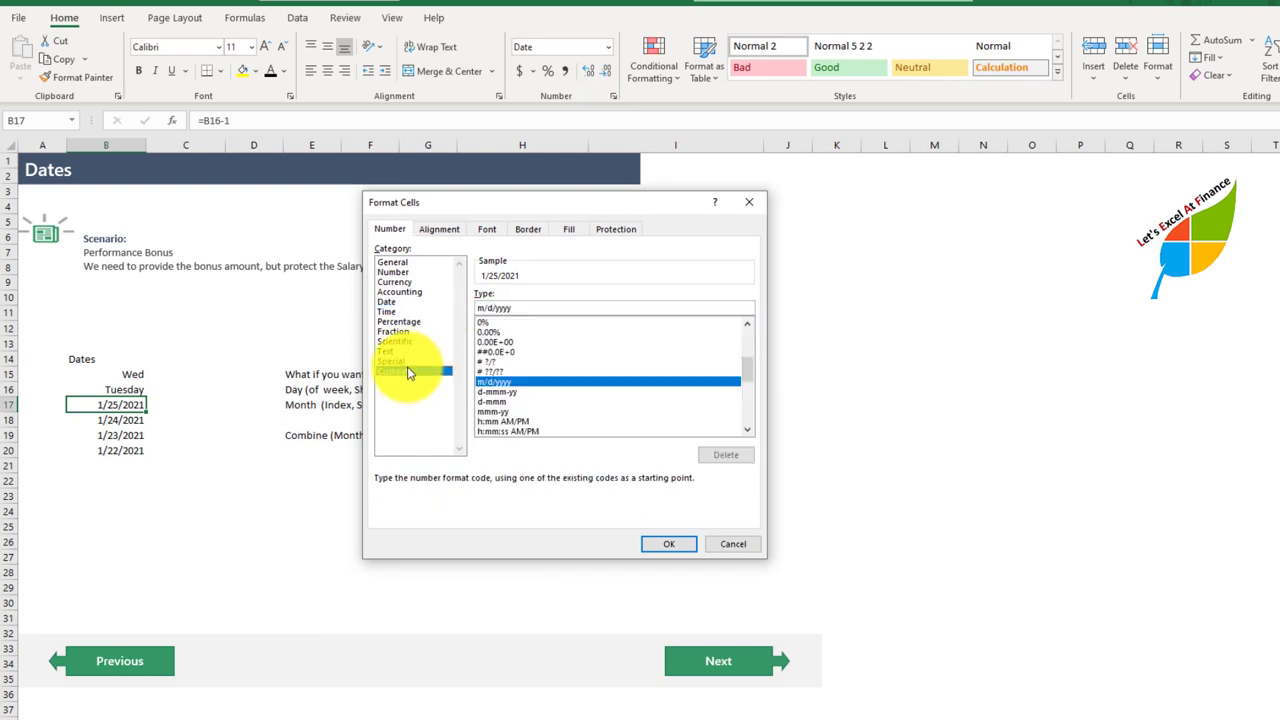
{"action": "double_click", "coordinate": [516, 308]}
{"action": "type", "text": "mmm"}
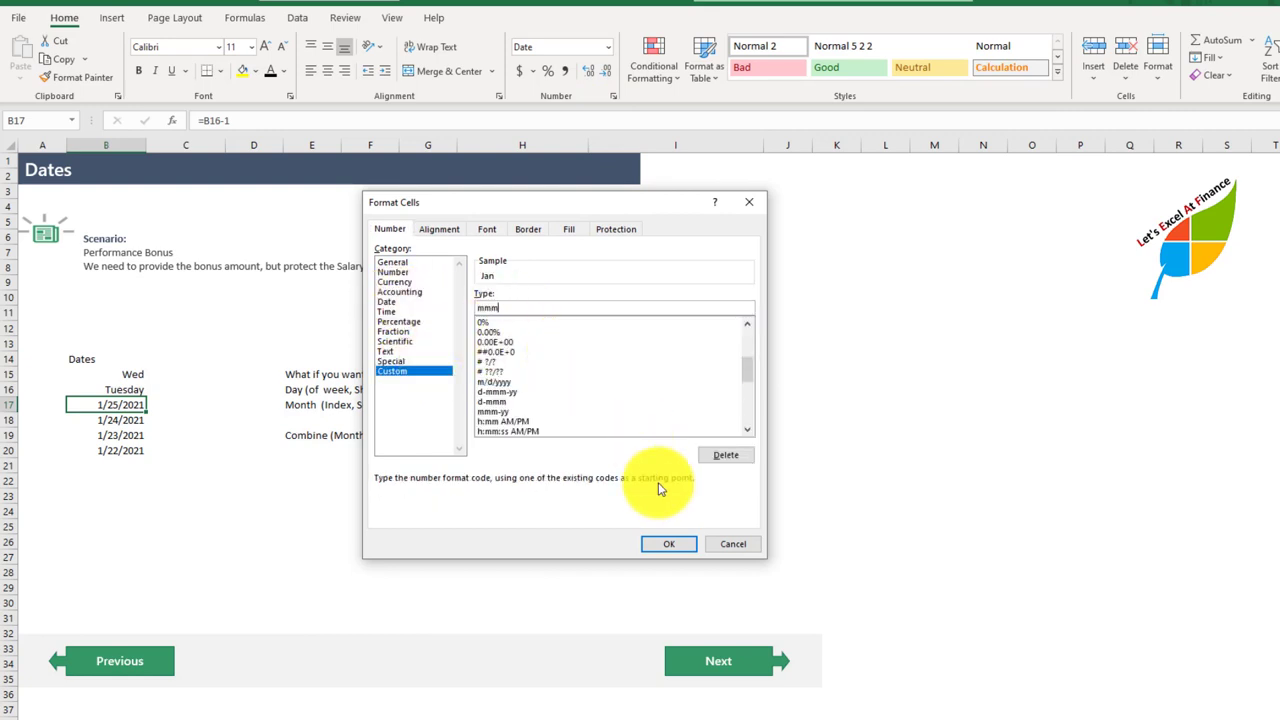
{"action": "left_click", "coordinate": [669, 543]}
Step: Apply the custom format mmmm to B18 to show the full month name
{"action": "left_click", "coordinate": [134, 420]}
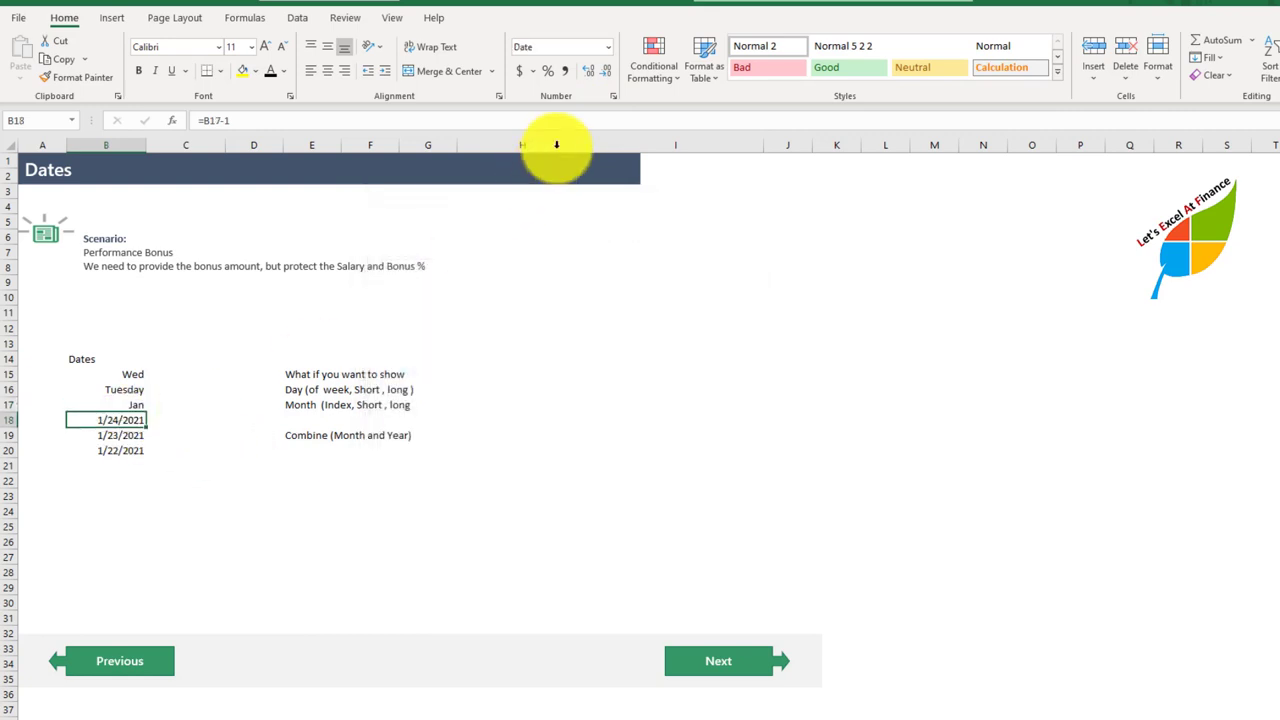
{"action": "left_click", "coordinate": [612, 97]}
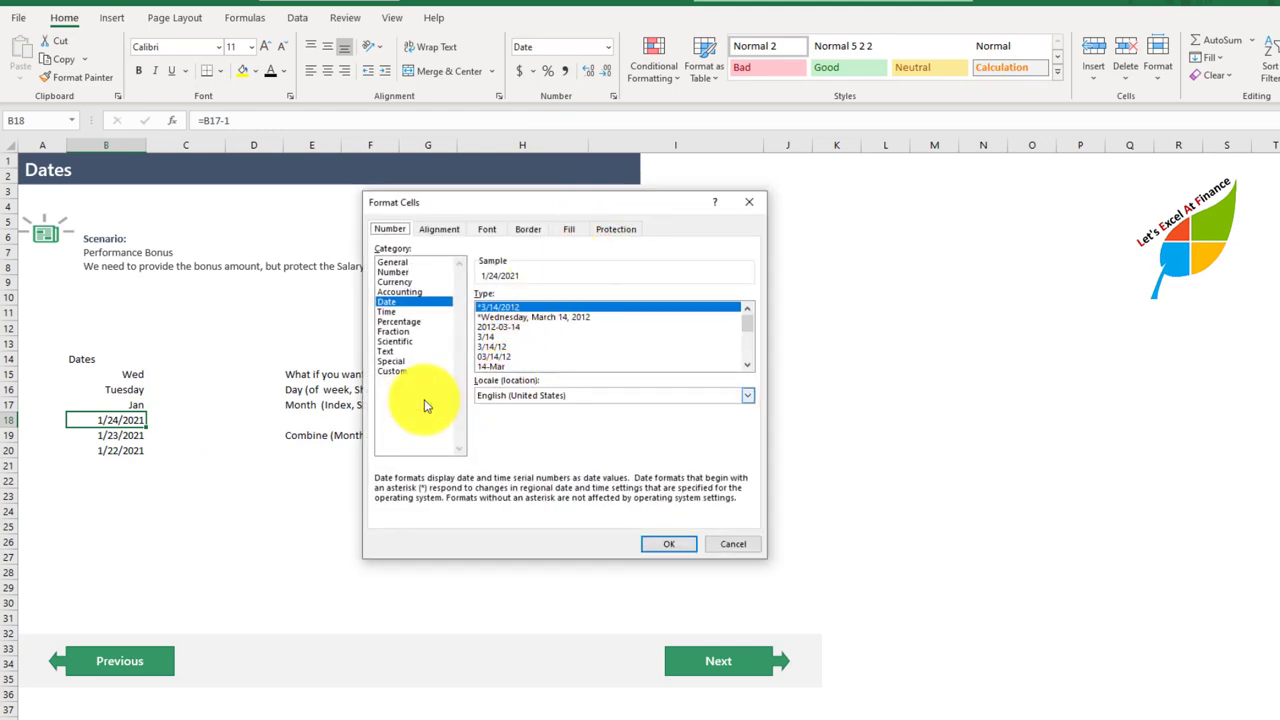
{"action": "left_click", "coordinate": [395, 371]}
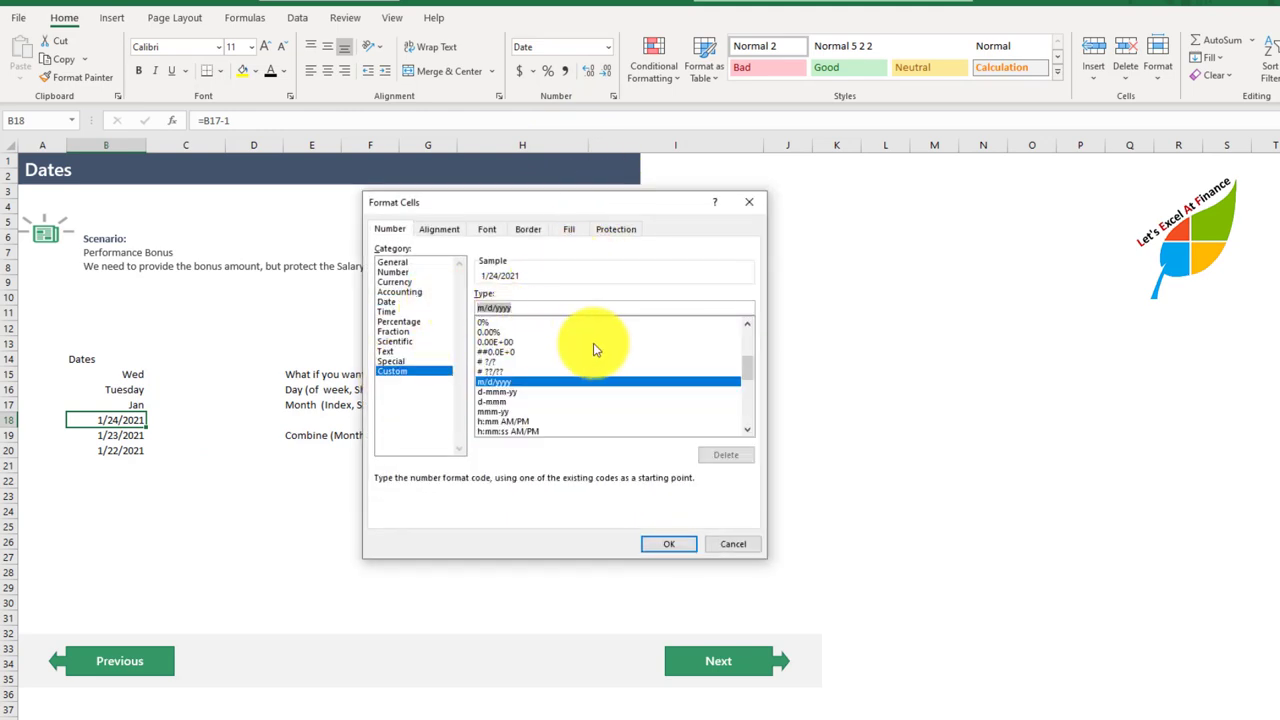
{"action": "type", "text": "mmmm"}
{"action": "left_click", "coordinate": [669, 543]}
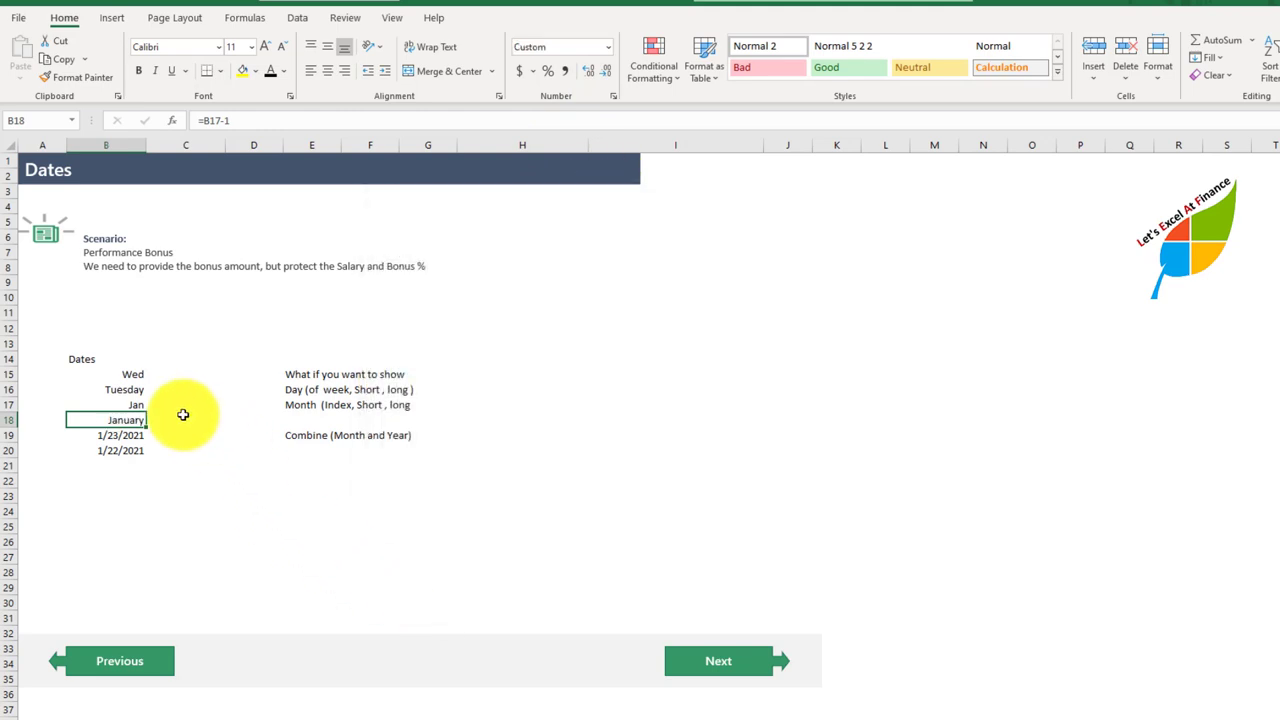
Step: Apply the custom format mm-yy to B19 to show the month number and two-digit year
{"action": "left_click", "coordinate": [126, 434]}
{"action": "left_click", "coordinate": [613, 97]}
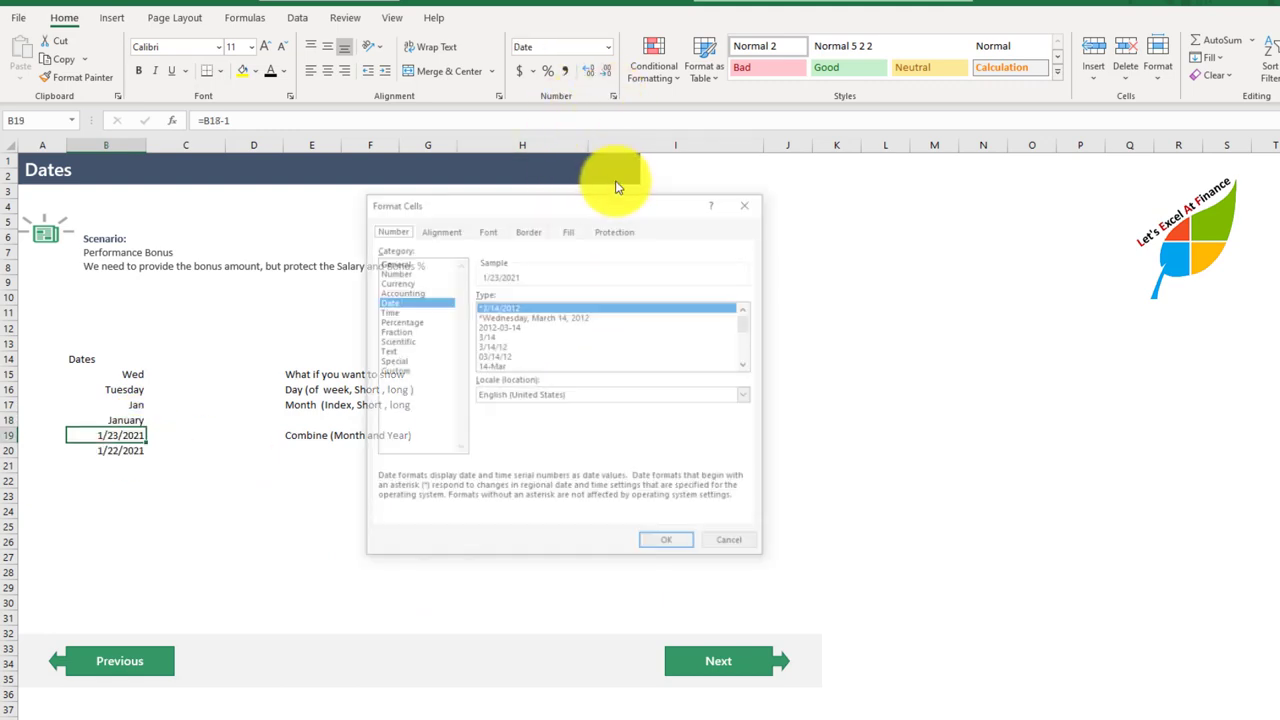
{"action": "left_click", "coordinate": [395, 371]}
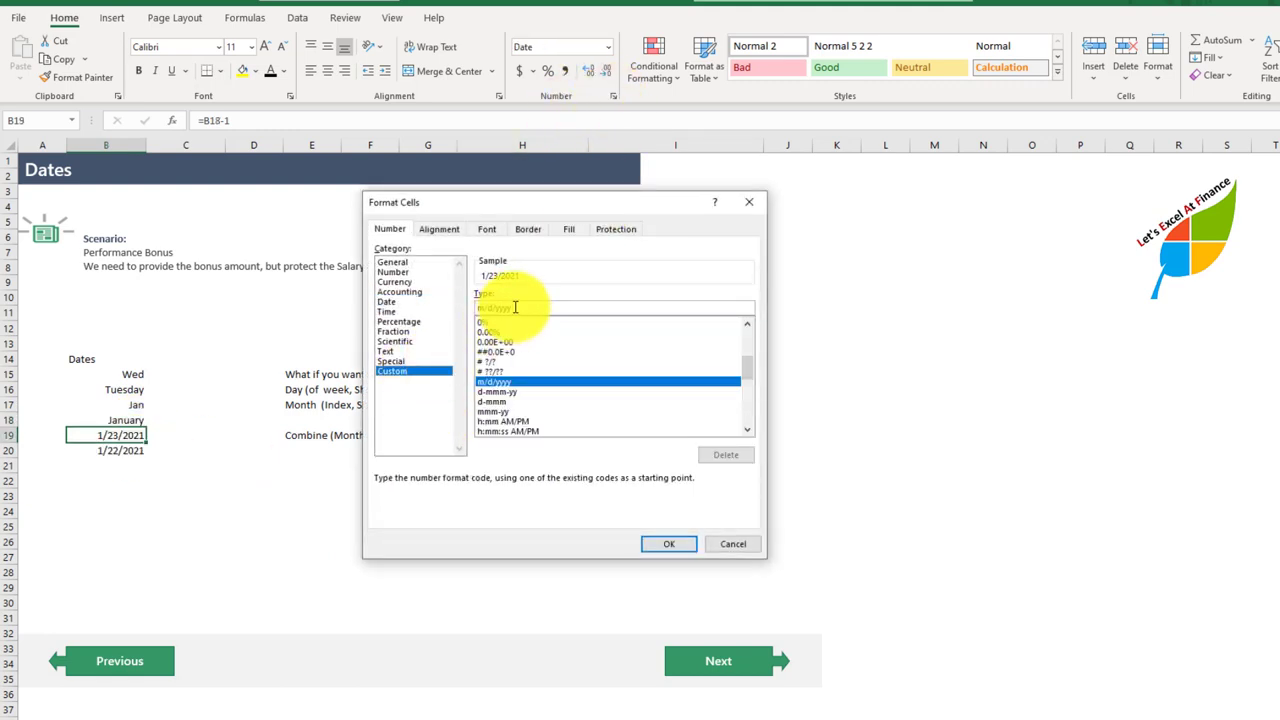
{"action": "double_click", "coordinate": [515, 307]}
{"action": "type", "text": "mm"}
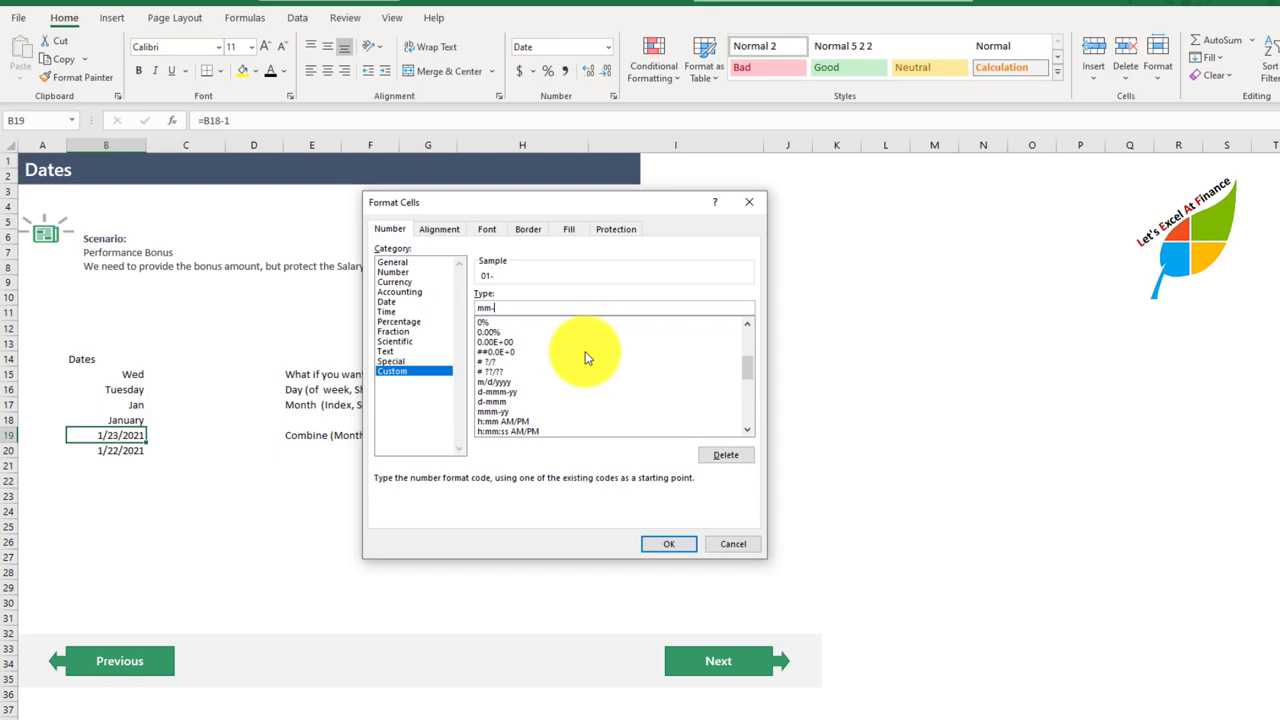
{"action": "type", "text": "-yy"}
{"action": "left_click", "coordinate": [657, 541]}
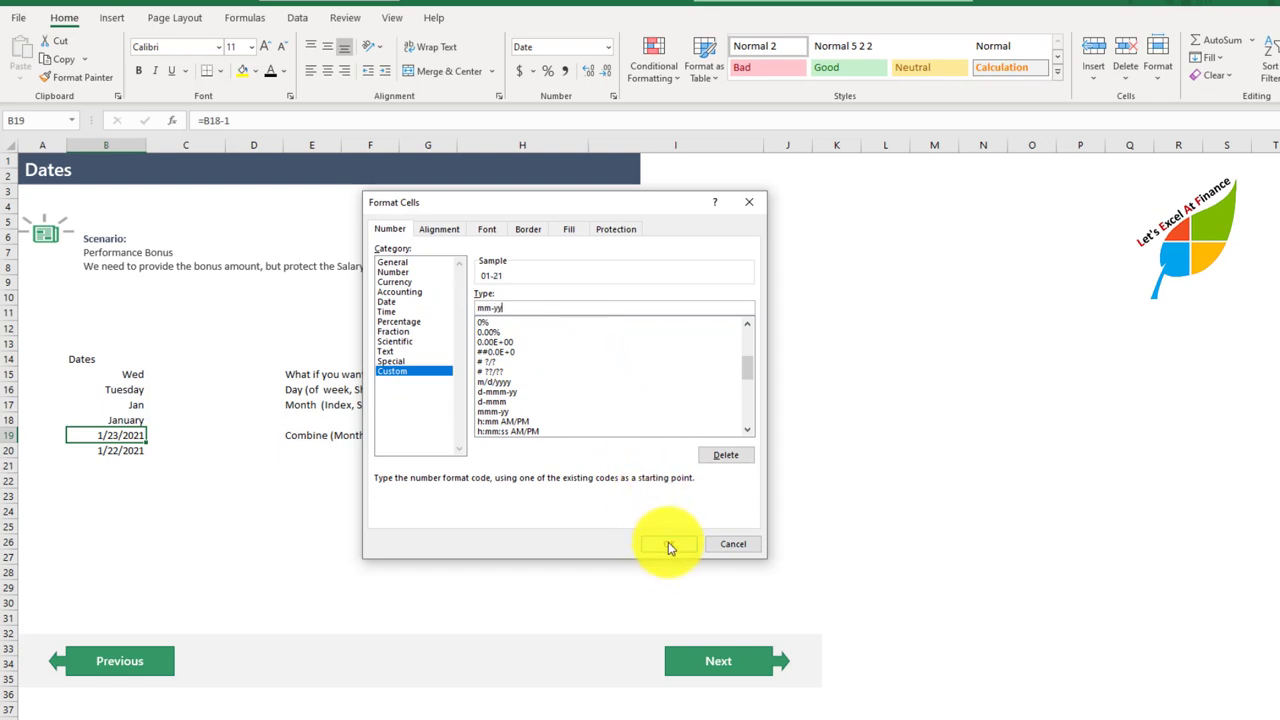
{"action": "left_click", "coordinate": [315, 523]}
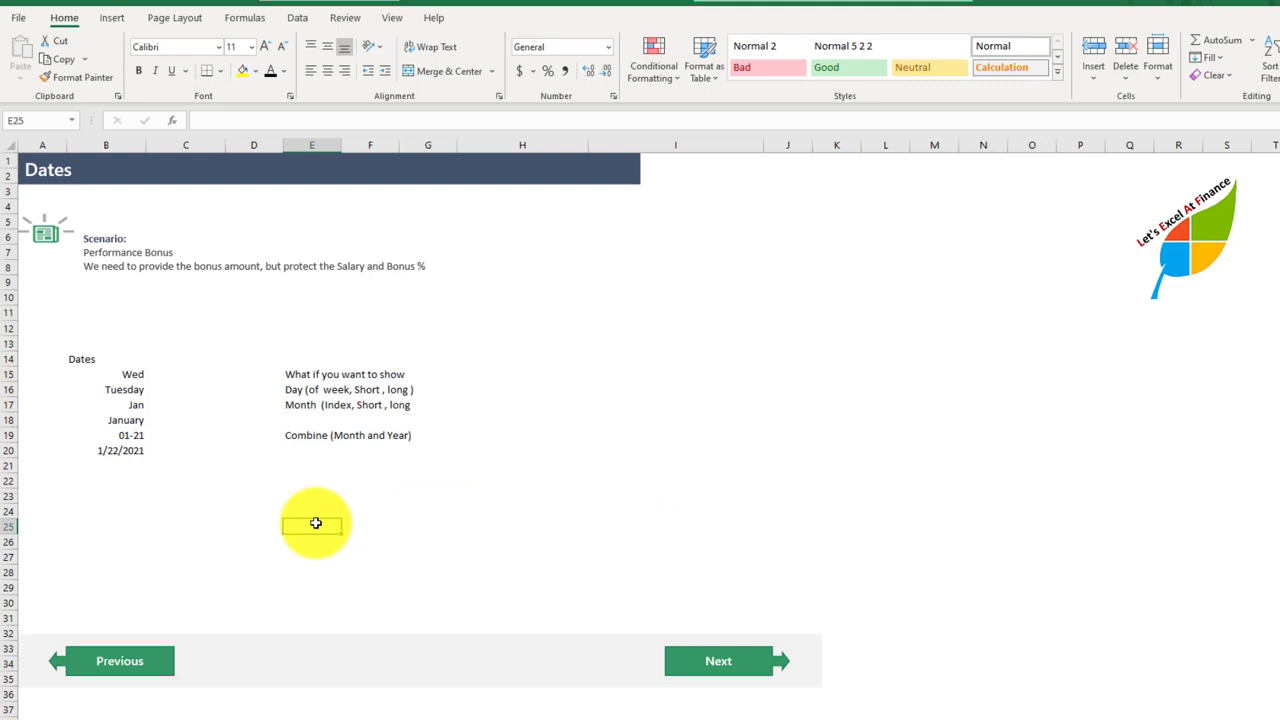
Step: On the Colors sheet, apply the custom format General;[red](General) to C15:C23 to show negatives in red parentheses
{"action": "left_click", "coordinate": [709, 668]}
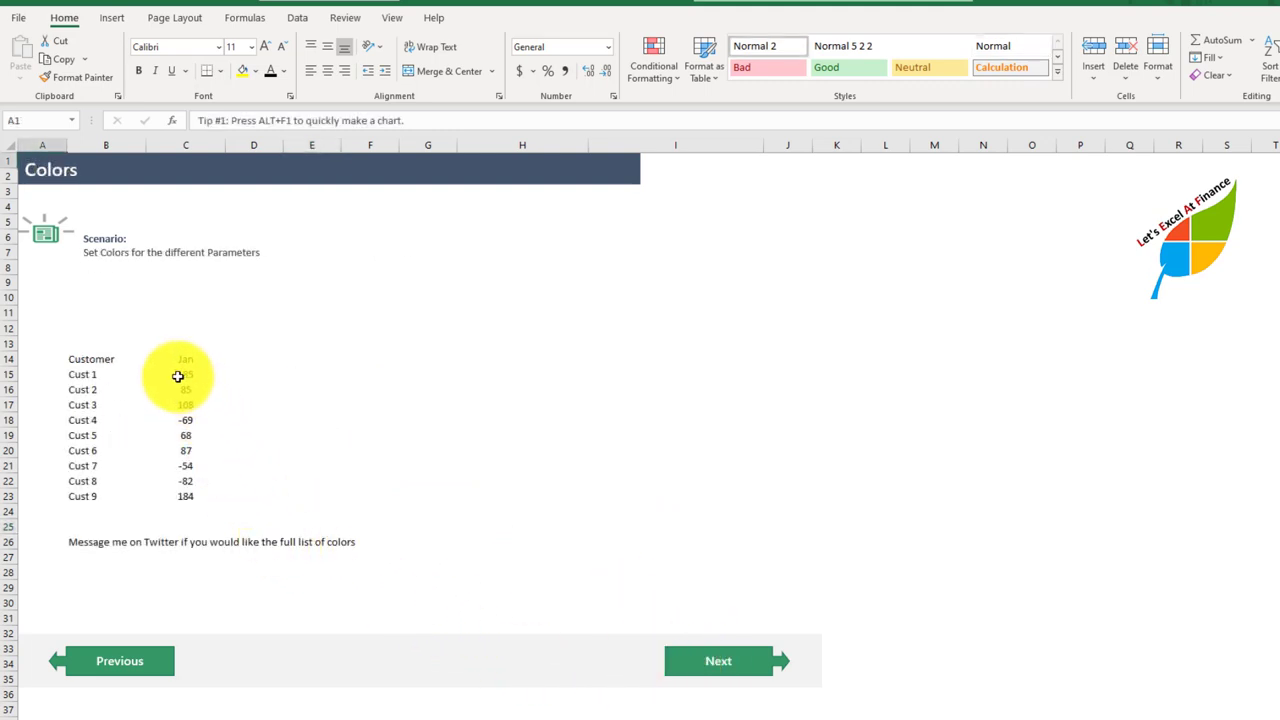
{"action": "left_click_drag", "start_coordinate": [182, 377], "coordinate": [169, 497]}
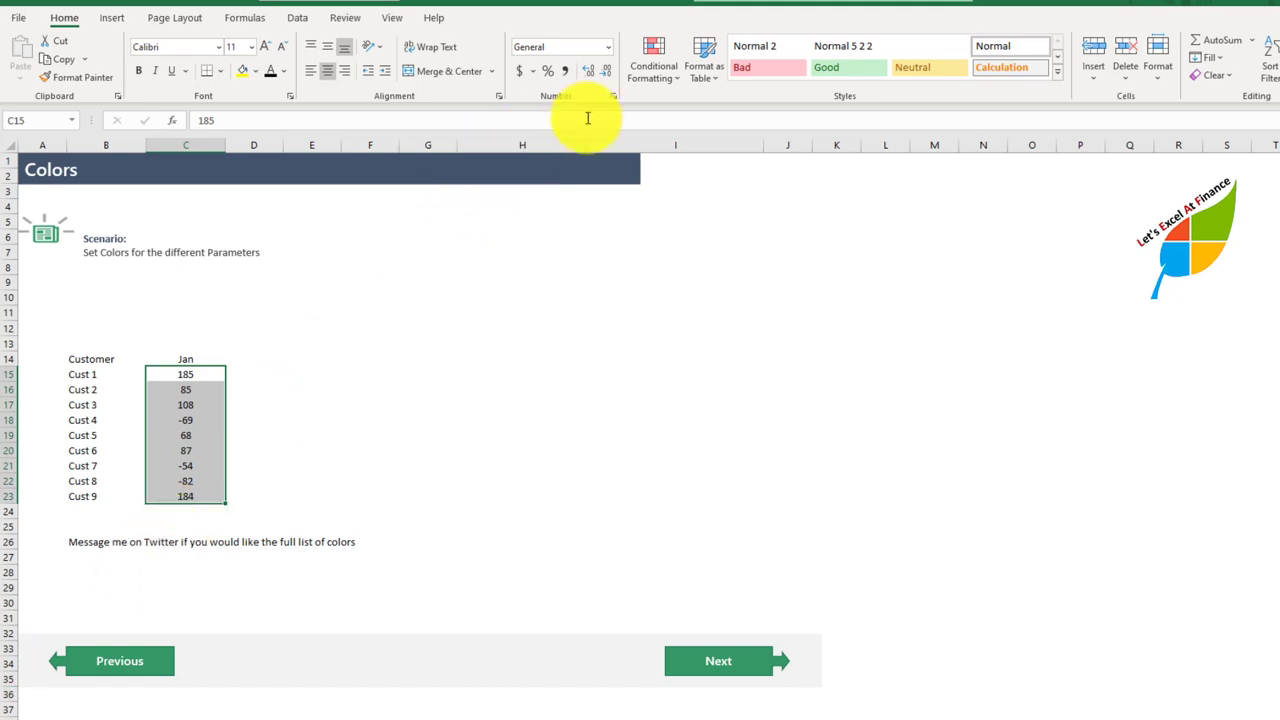
{"action": "left_click", "coordinate": [613, 96]}
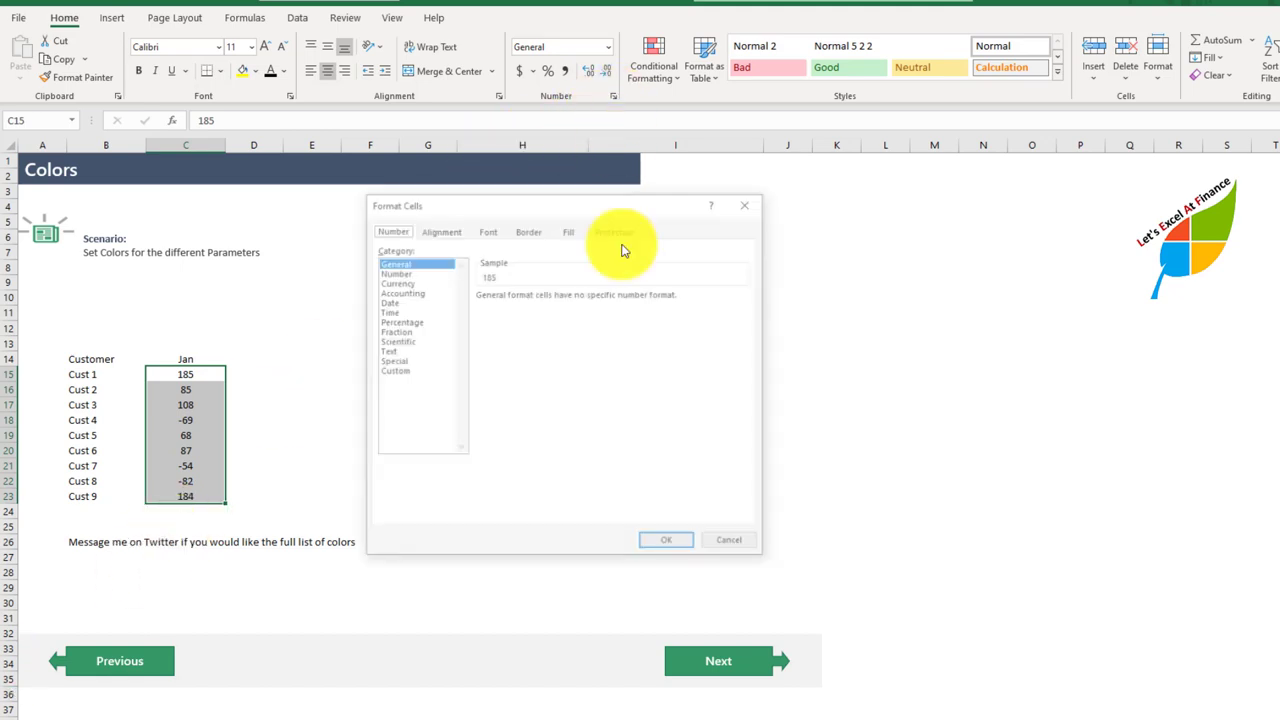
{"action": "left_click", "coordinate": [405, 371]}
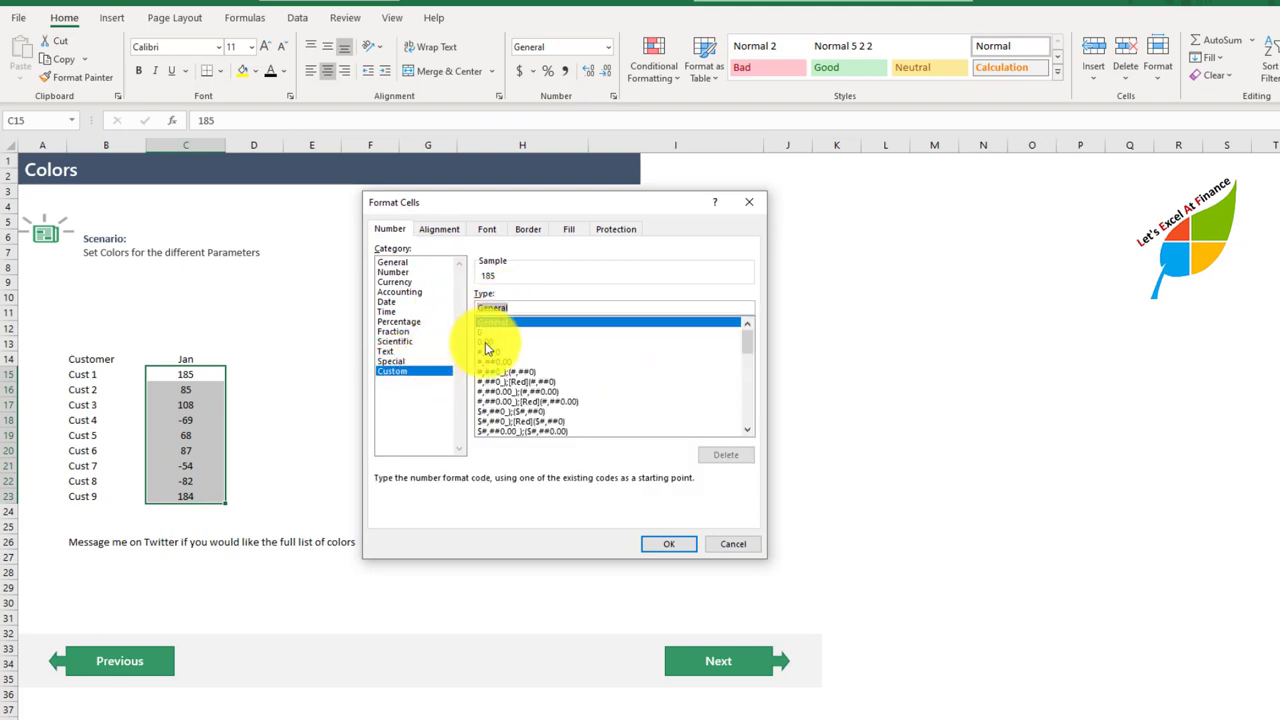
{"action": "key", "text": "Left"}
{"action": "key", "text": "Right"}
{"action": "key", "text": "Right"}
{"action": "key", "text": "Right"}
{"action": "key", "text": "Right"}
{"action": "key", "text": "Right"}
{"action": "key", "text": "Right"}
{"action": "type", "text": ";"}
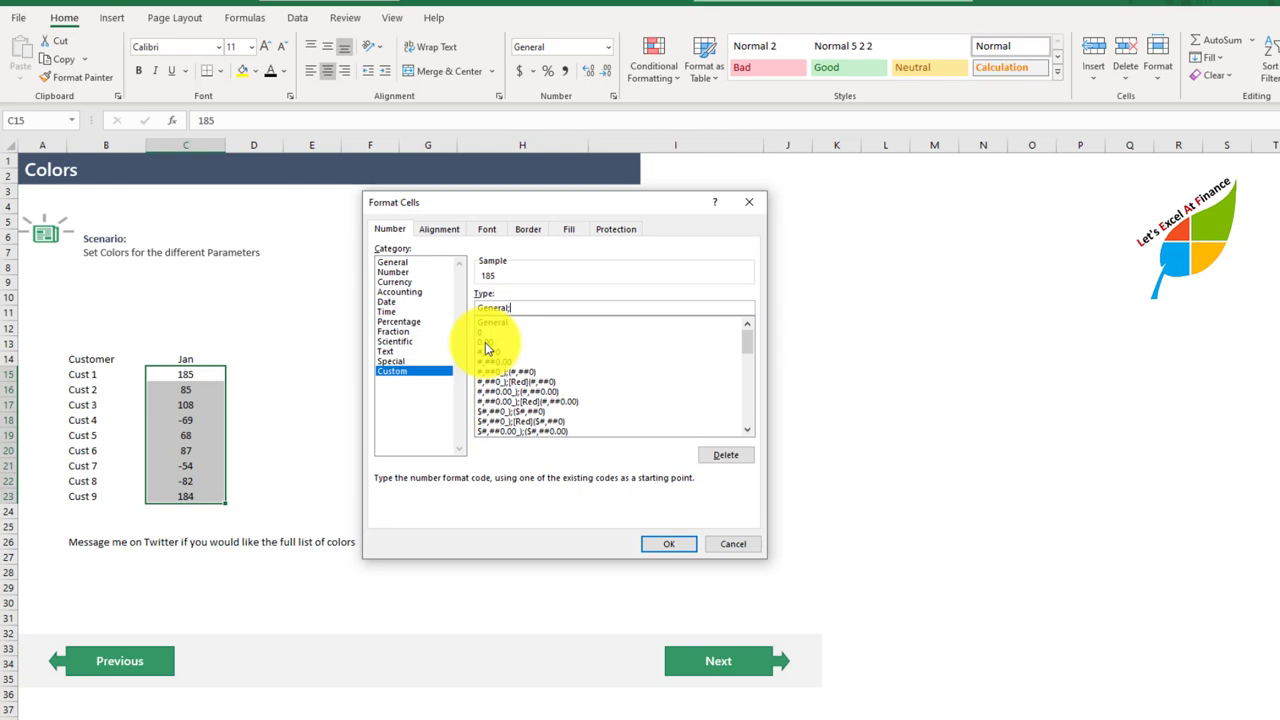
{"action": "type", "text": ";[red]General)"}
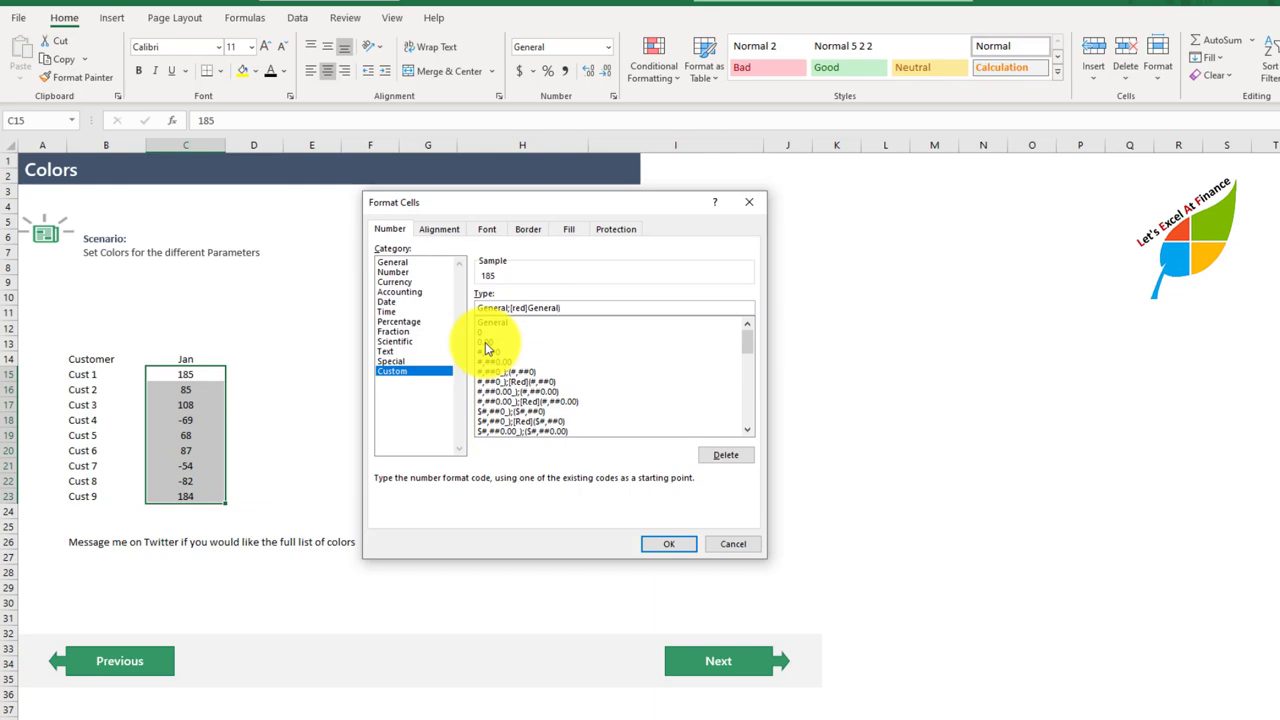
{"action": "left_click", "coordinate": [529, 307]}
{"action": "type", "text": "("}
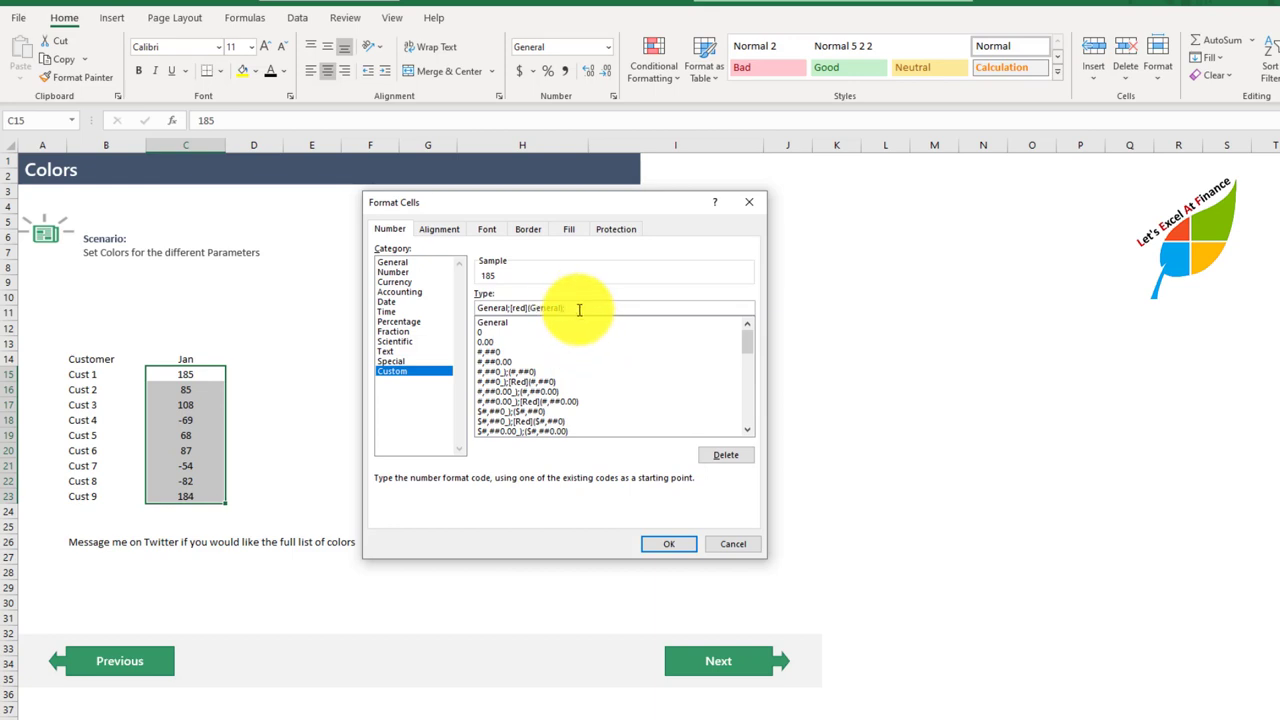
{"action": "left_click", "coordinate": [655, 545]}
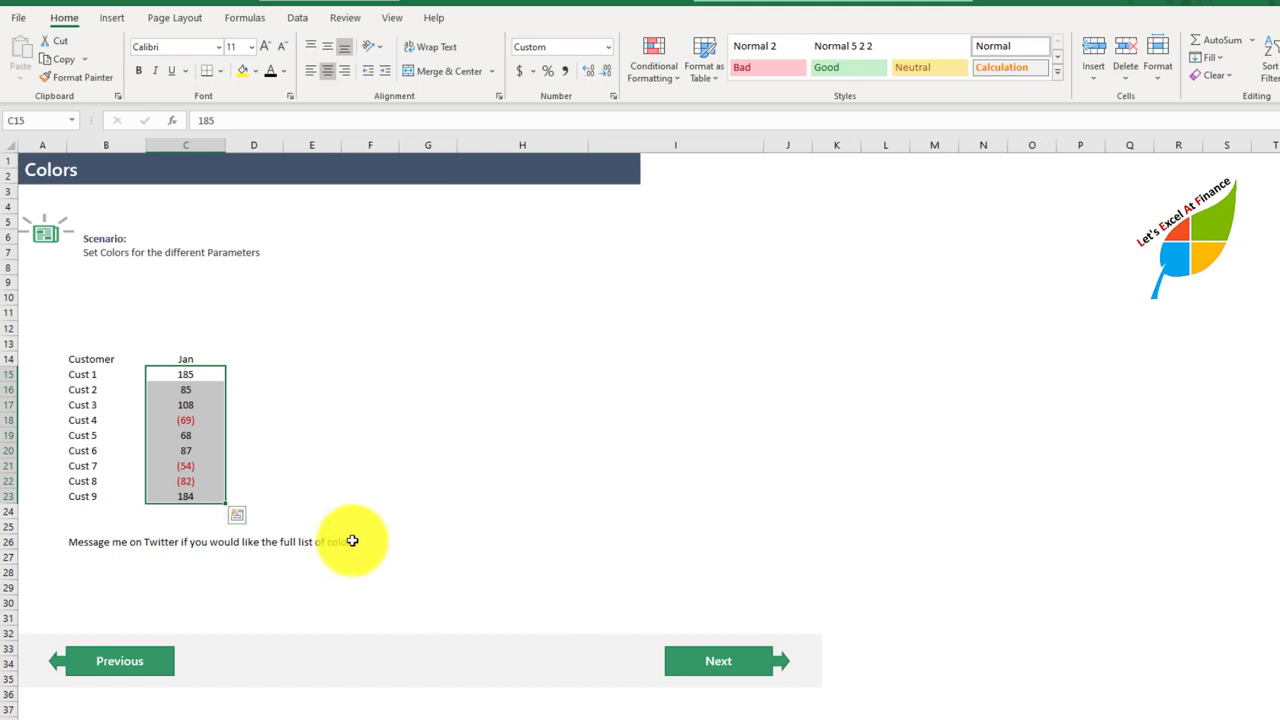
Step: Test the color format by entering -100 for Cust 2 in C16 and 10 for Cust 4 in C18
{"action": "key", "text": "Down"}
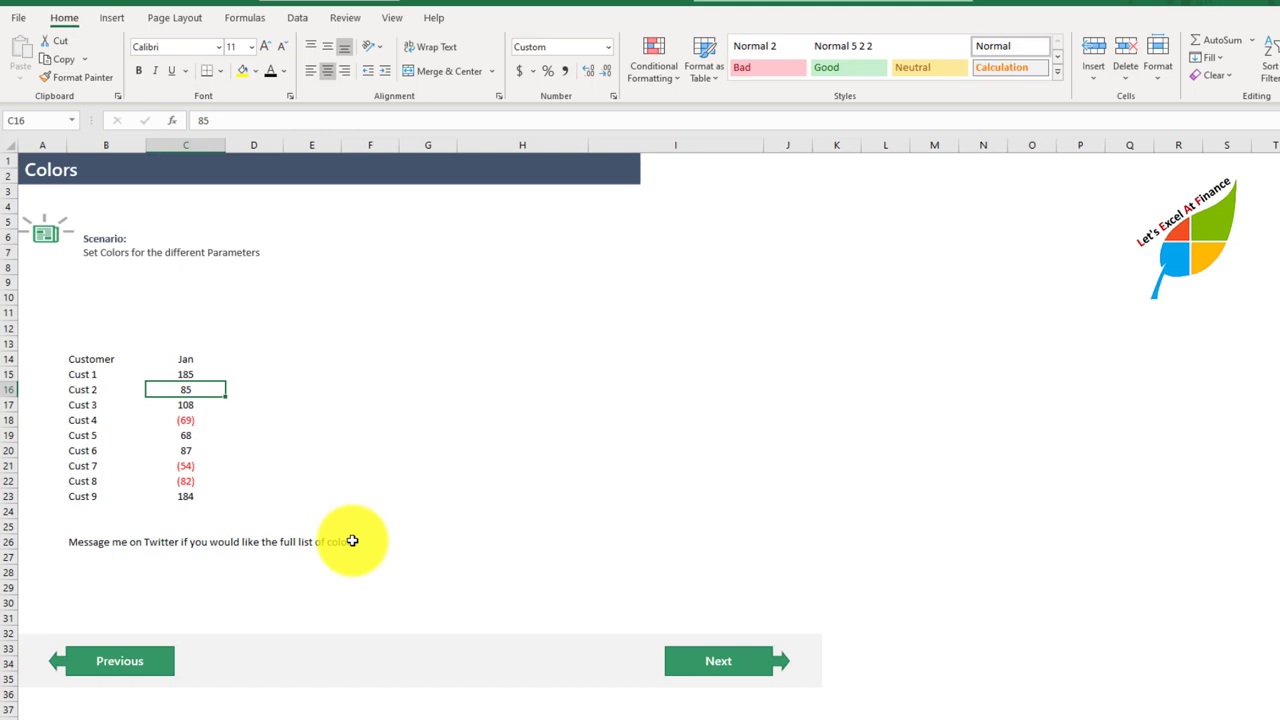
{"action": "type", "text": "-100"}
{"action": "key", "text": "Return"}
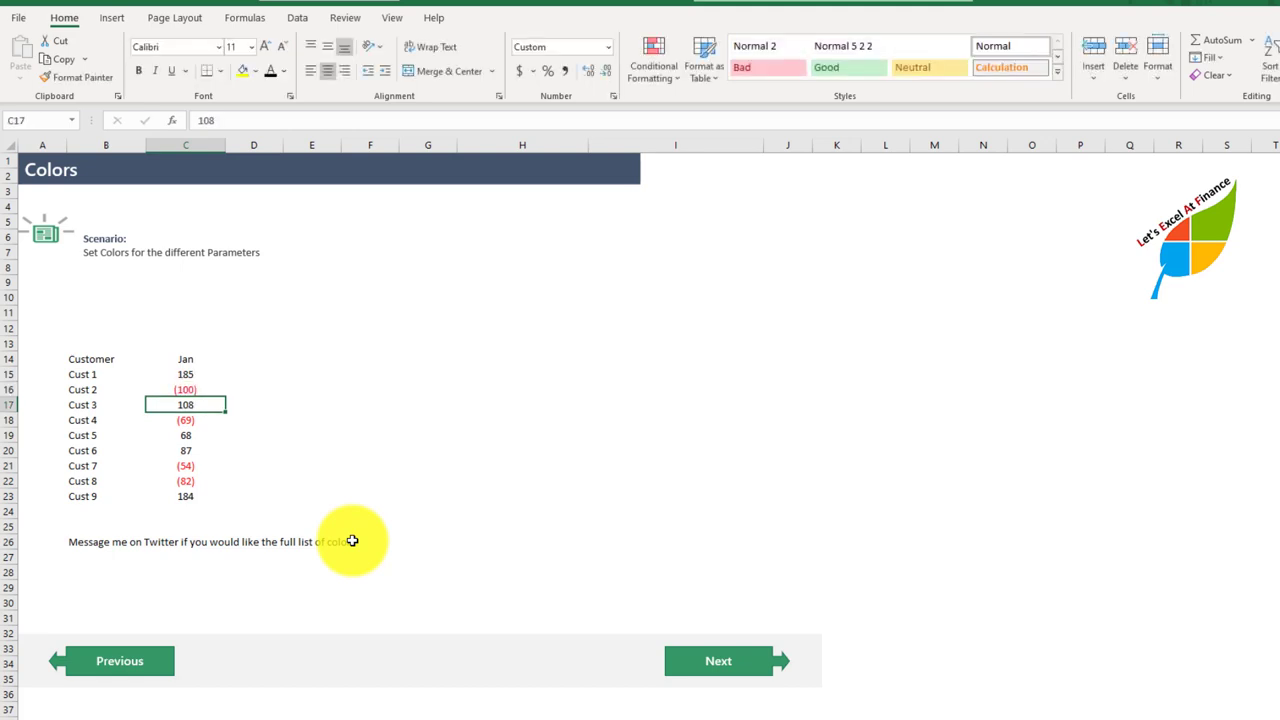
{"action": "key", "text": "Return"}
{"action": "type", "text": "10"}
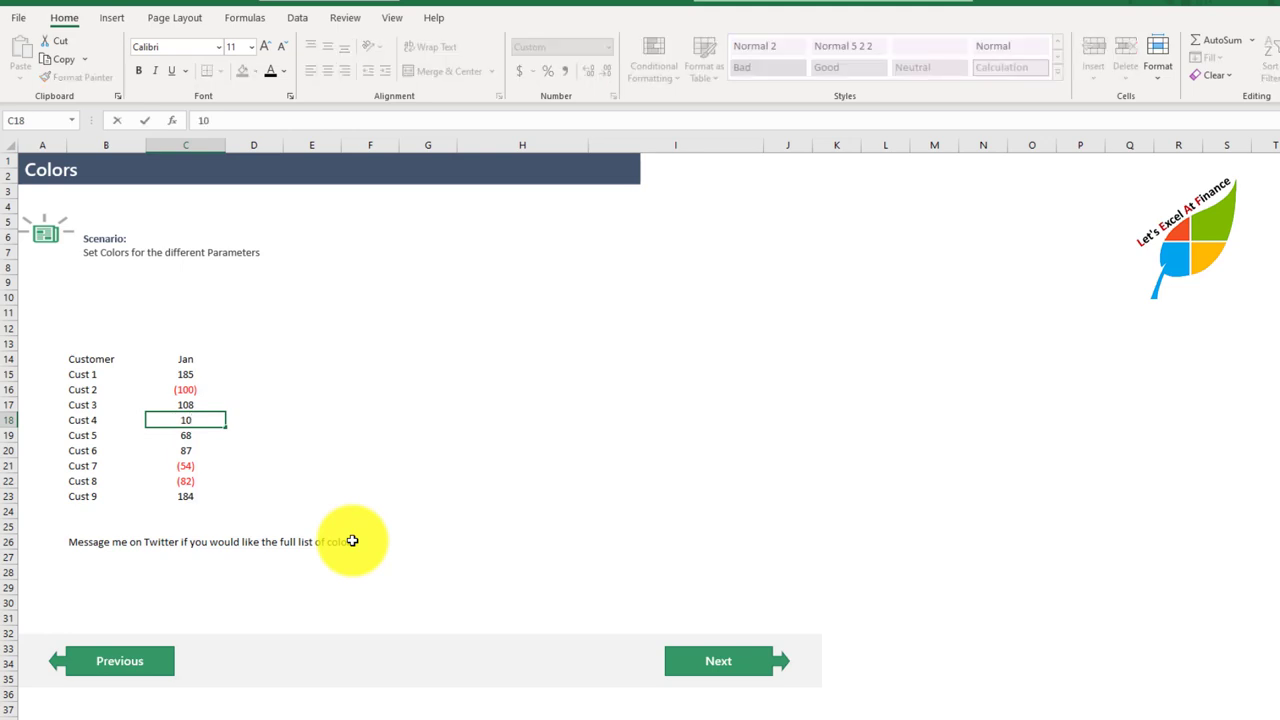
{"action": "key", "text": "Return"}
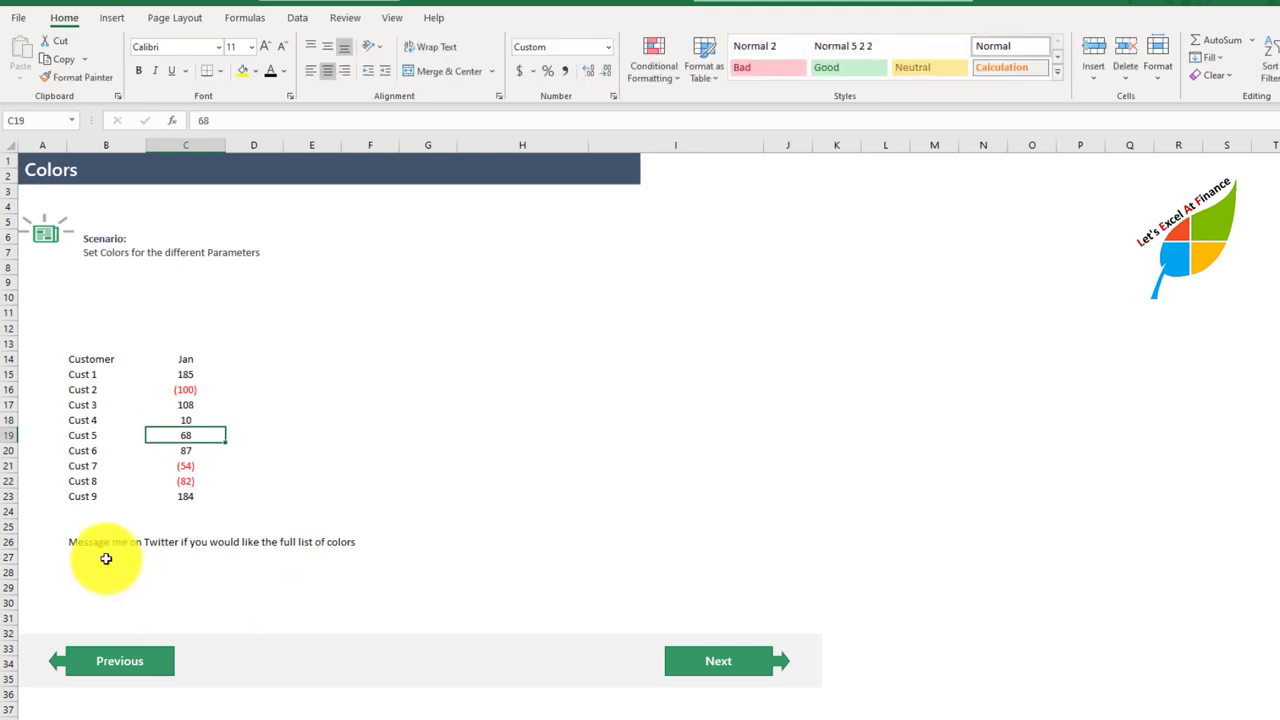
Step: Go to the Show as Billions, Millions or Thousands sheet and examine the Month1 figures in C17:E25
{"action": "left_click", "coordinate": [717, 670]}
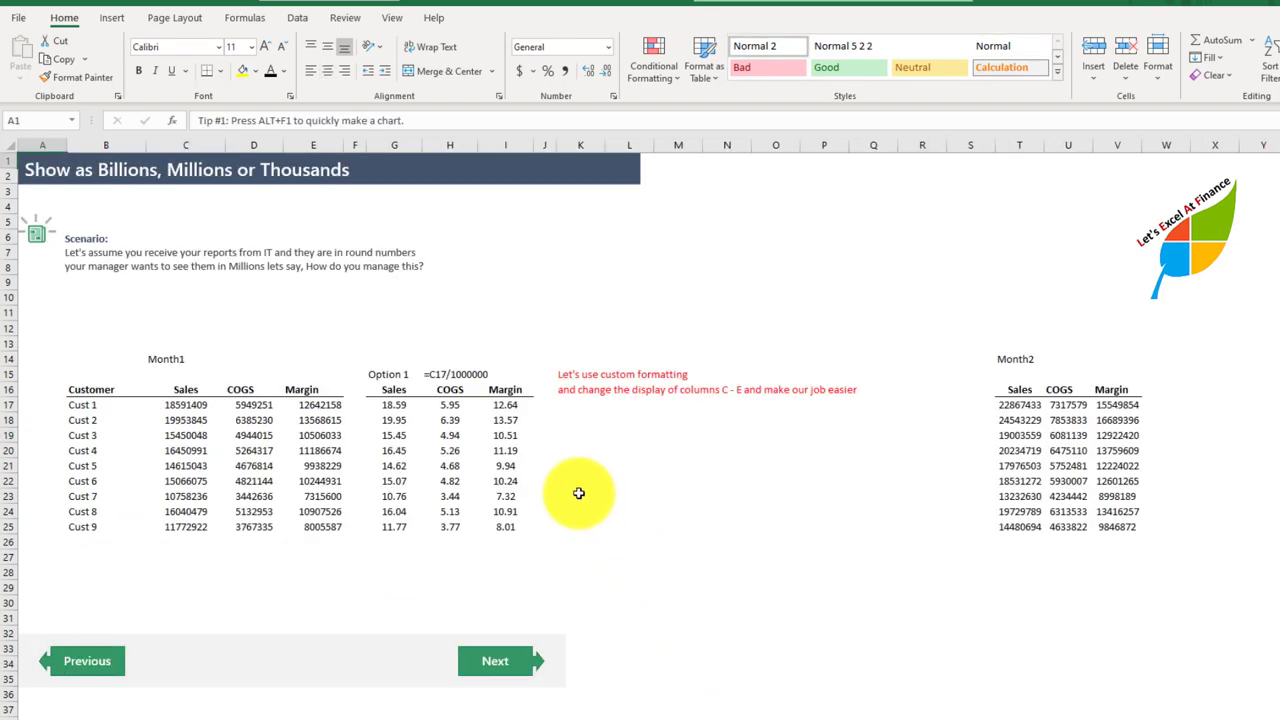
{"action": "left_click", "coordinate": [170, 405]}
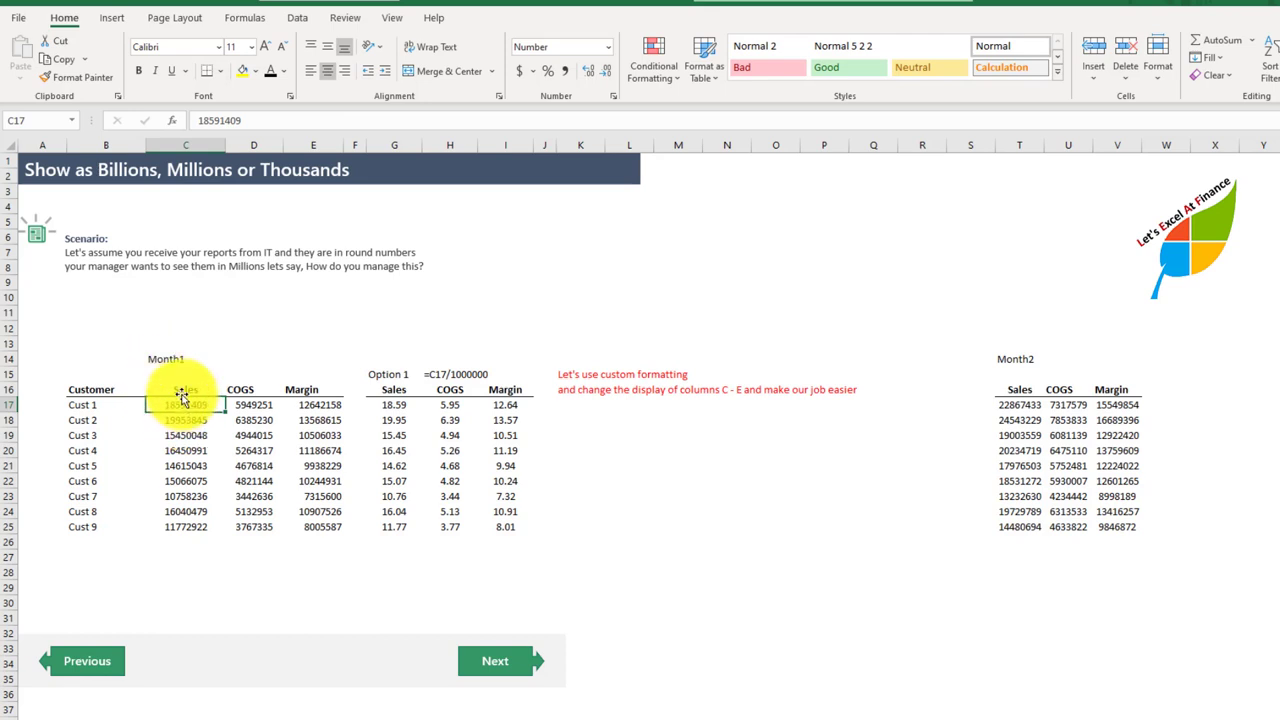
{"action": "left_click_drag", "start_coordinate": [186, 405], "coordinate": [297, 531]}
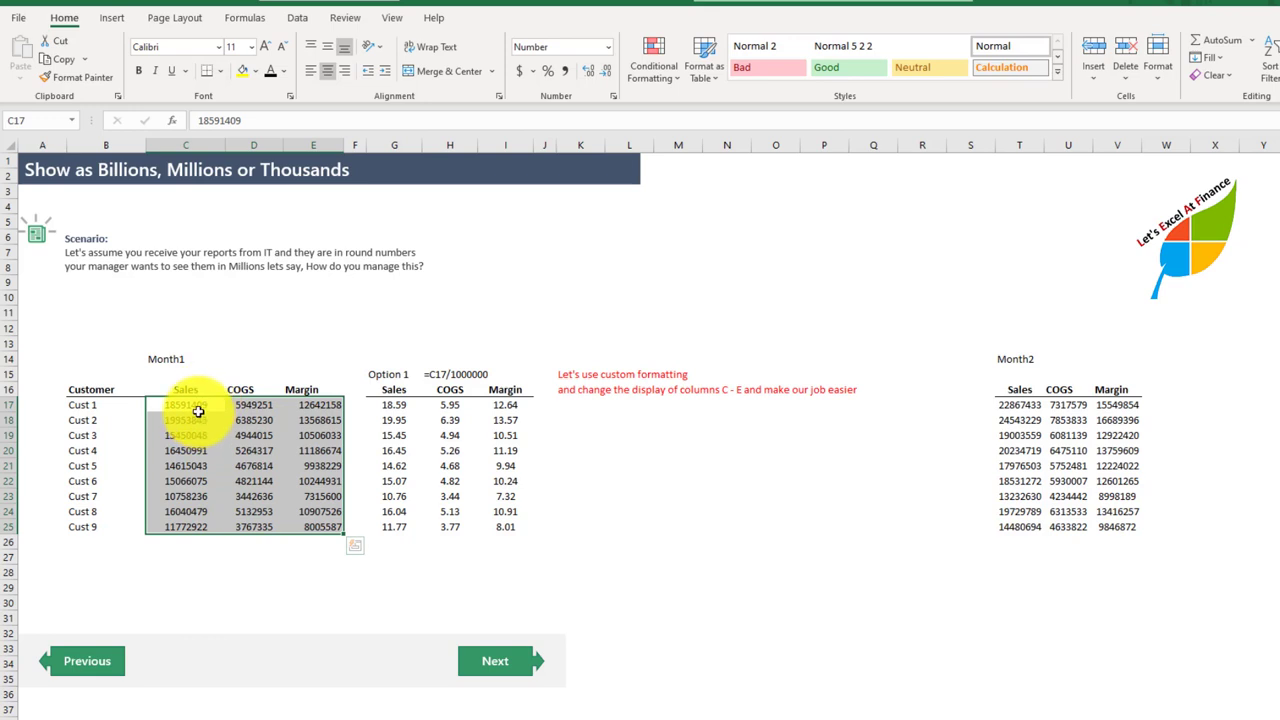
{"action": "left_click", "coordinate": [188, 404]}
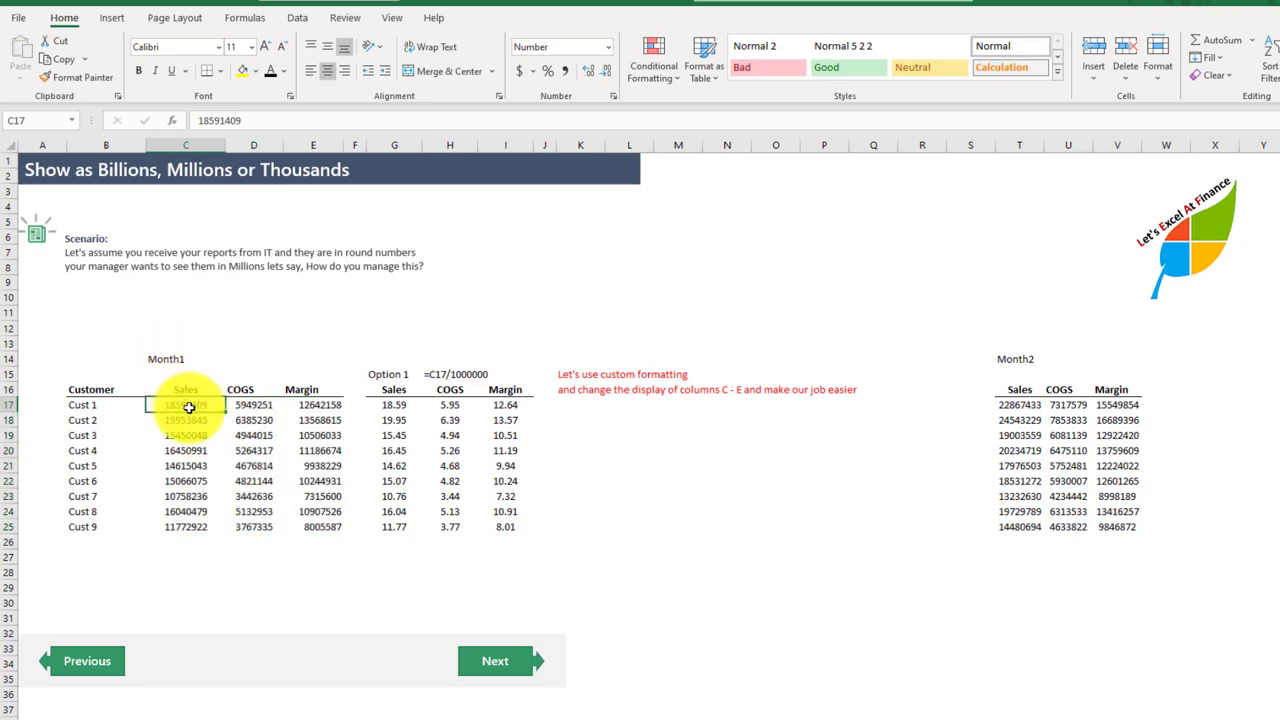
{"action": "left_click_drag", "start_coordinate": [188, 404], "coordinate": [330, 525]}
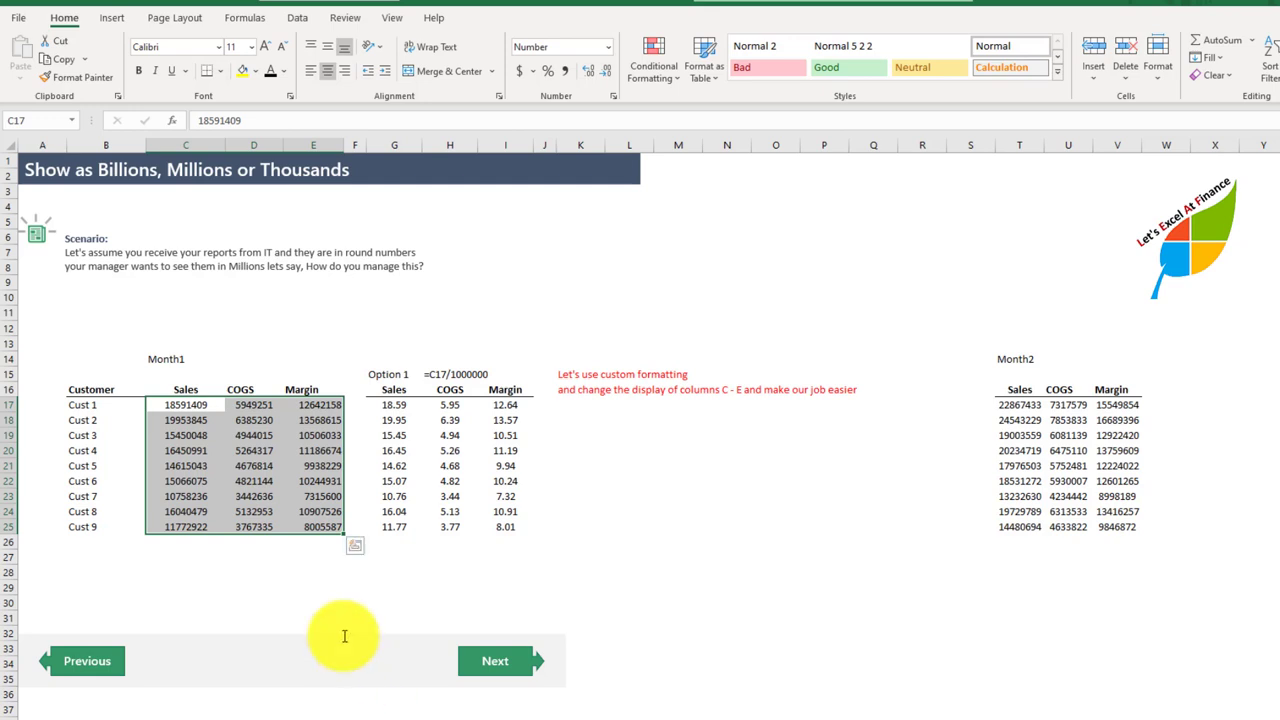
Step: Inspect the division formula in G17 and the Option 1 range G17:I25 without changing them
{"action": "left_click", "coordinate": [393, 404]}
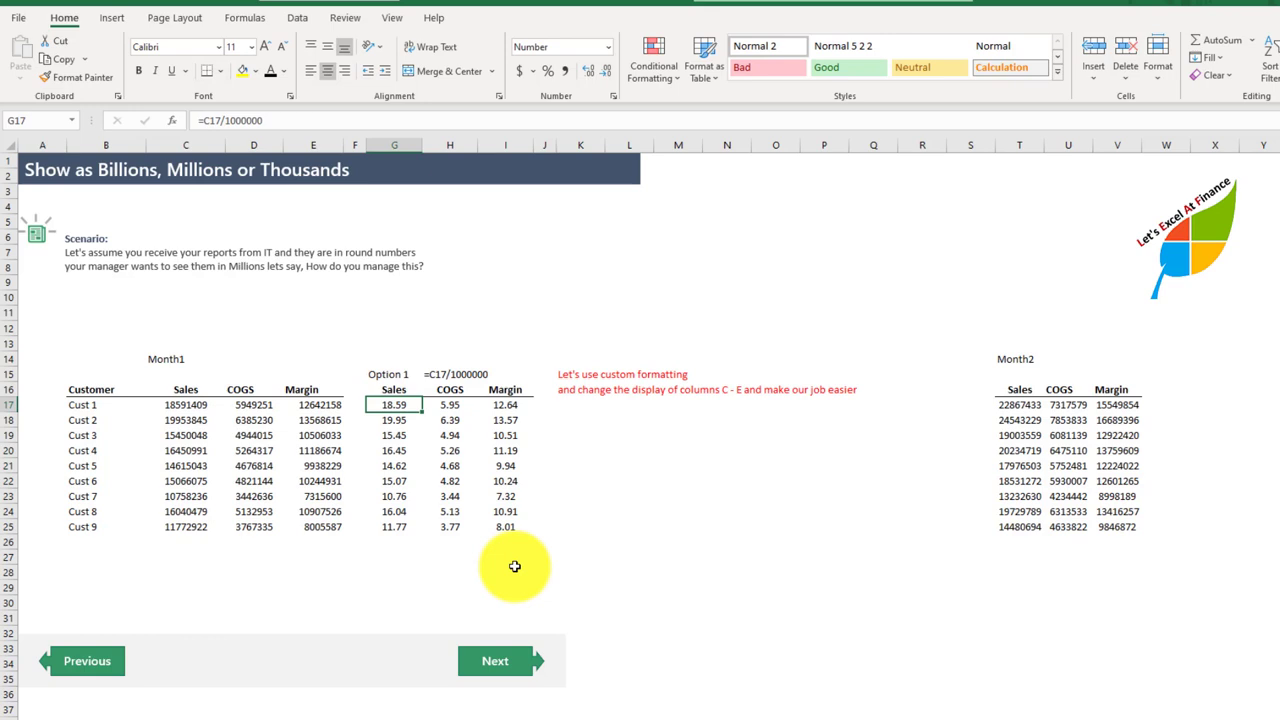
{"action": "key", "text": "F2"}
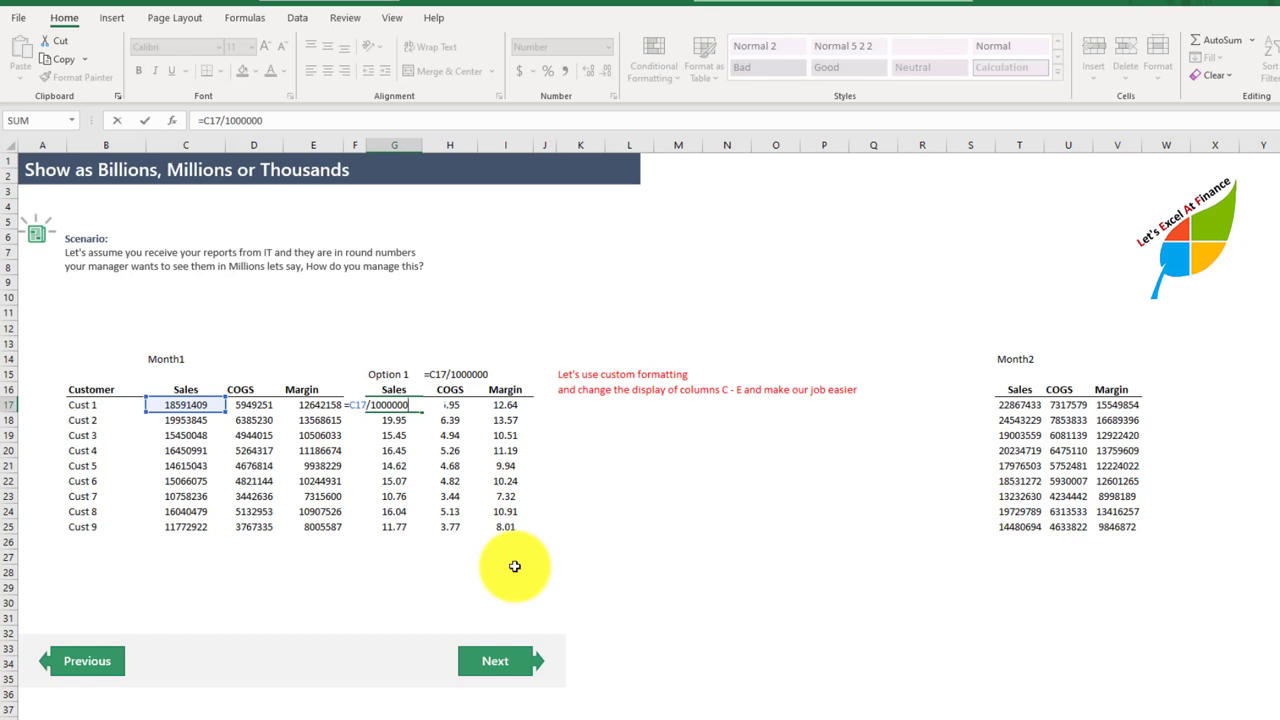
{"action": "key", "text": "Escape"}
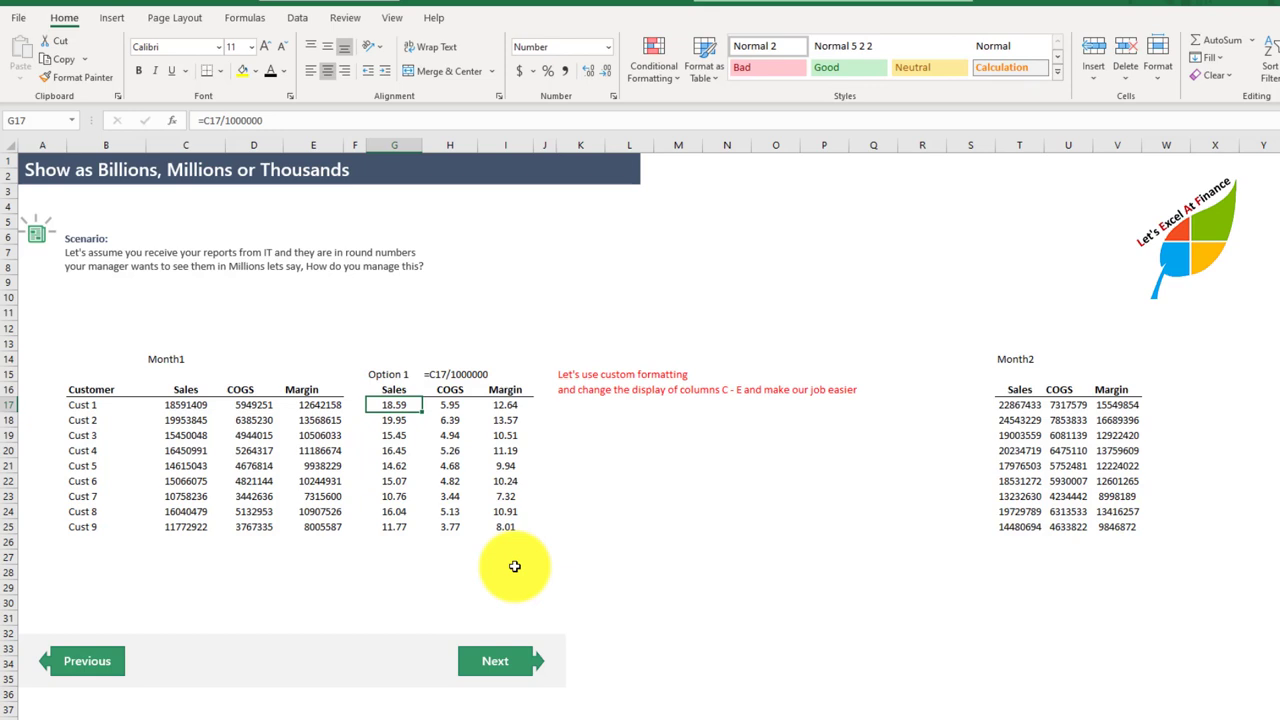
{"action": "key", "text": "shift+Right"}
{"action": "key", "text": "shift+Down"}
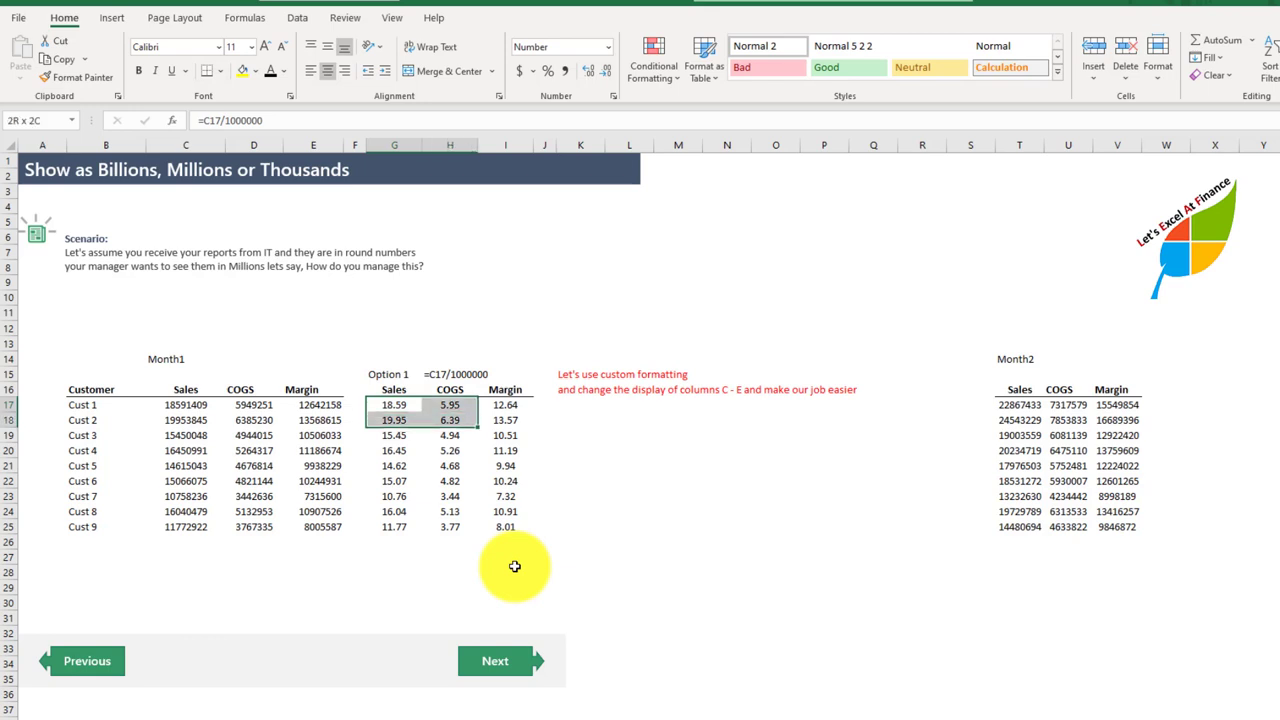
{"action": "key", "text": "shift+Right"}
{"action": "key", "text": "shift+Down"}
{"action": "key", "text": "shift+Down"}
{"action": "key", "text": "shift+Down"}
{"action": "key", "text": "shift+Down"}
{"action": "key", "text": "shift+Down"}
{"action": "key", "text": "shift+Down"}
{"action": "key", "text": "shift+Down"}
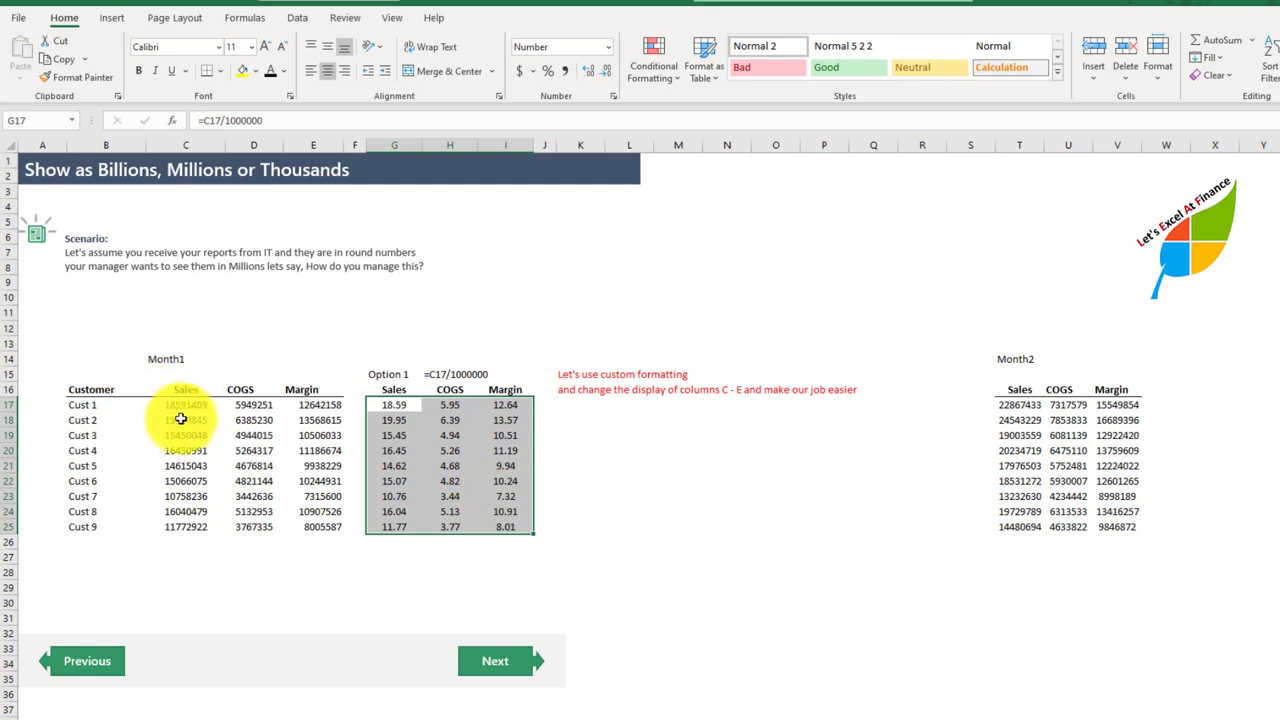
Step: Display the Month1 figures in C17:E25 in millions with the custom format 0,, and two decimal places
{"action": "left_click_drag", "start_coordinate": [180, 409], "coordinate": [305, 526]}
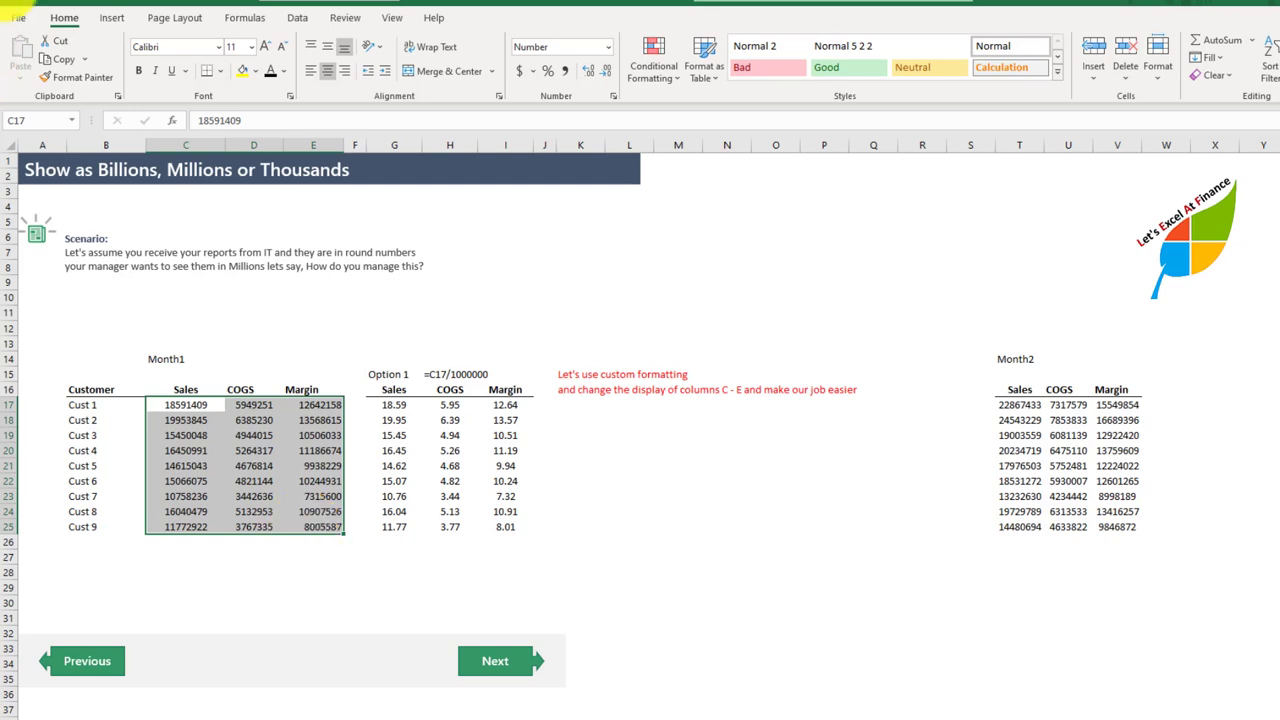
{"action": "left_click", "coordinate": [613, 96]}
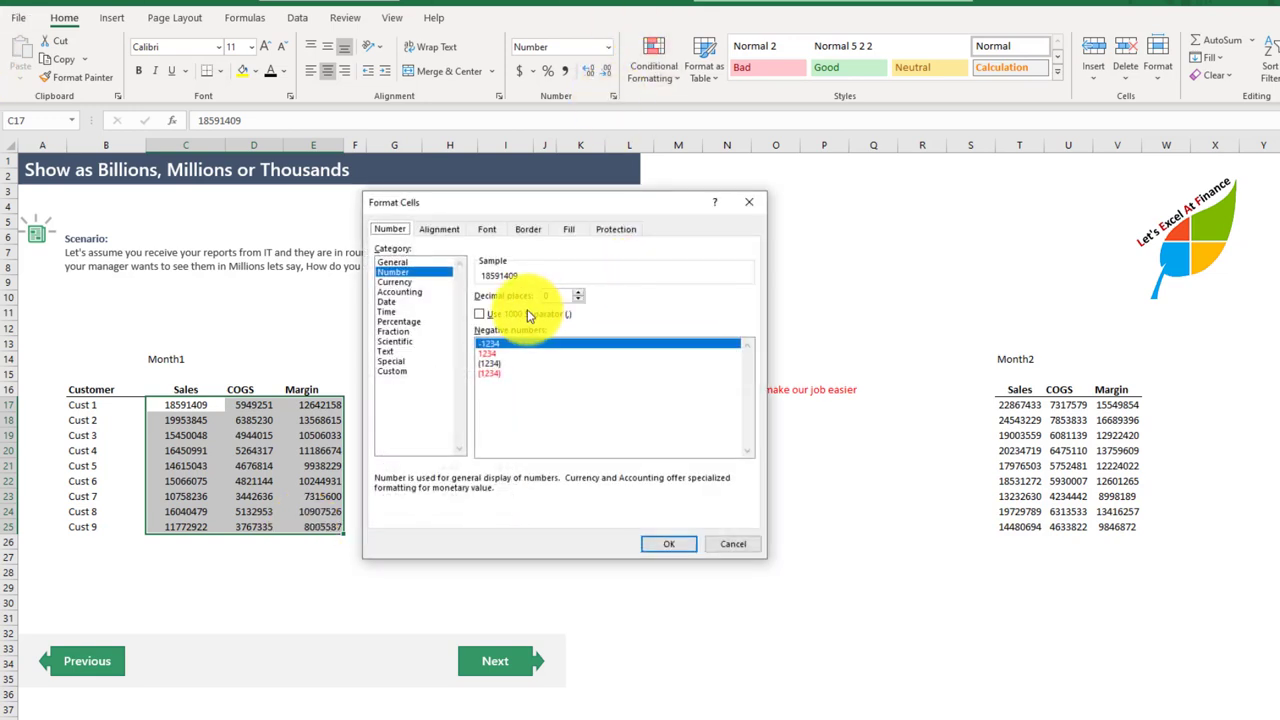
{"action": "left_click", "coordinate": [400, 371]}
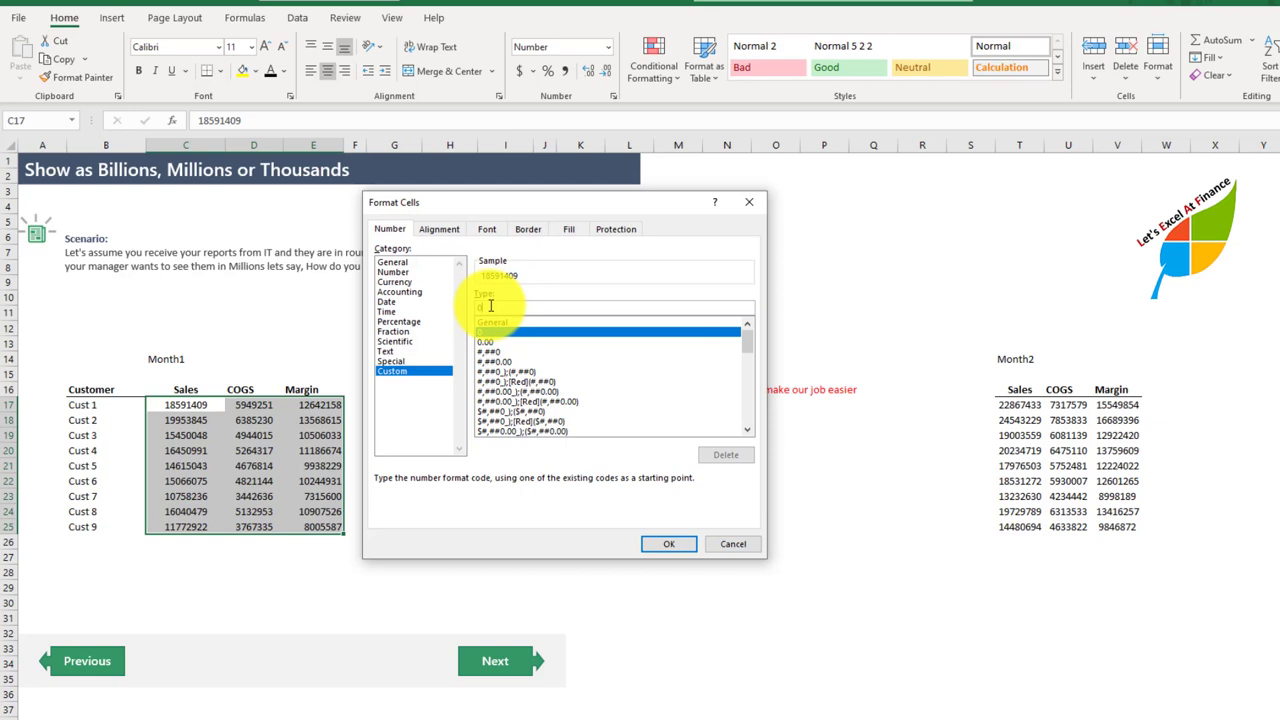
{"action": "type", "text": ","}
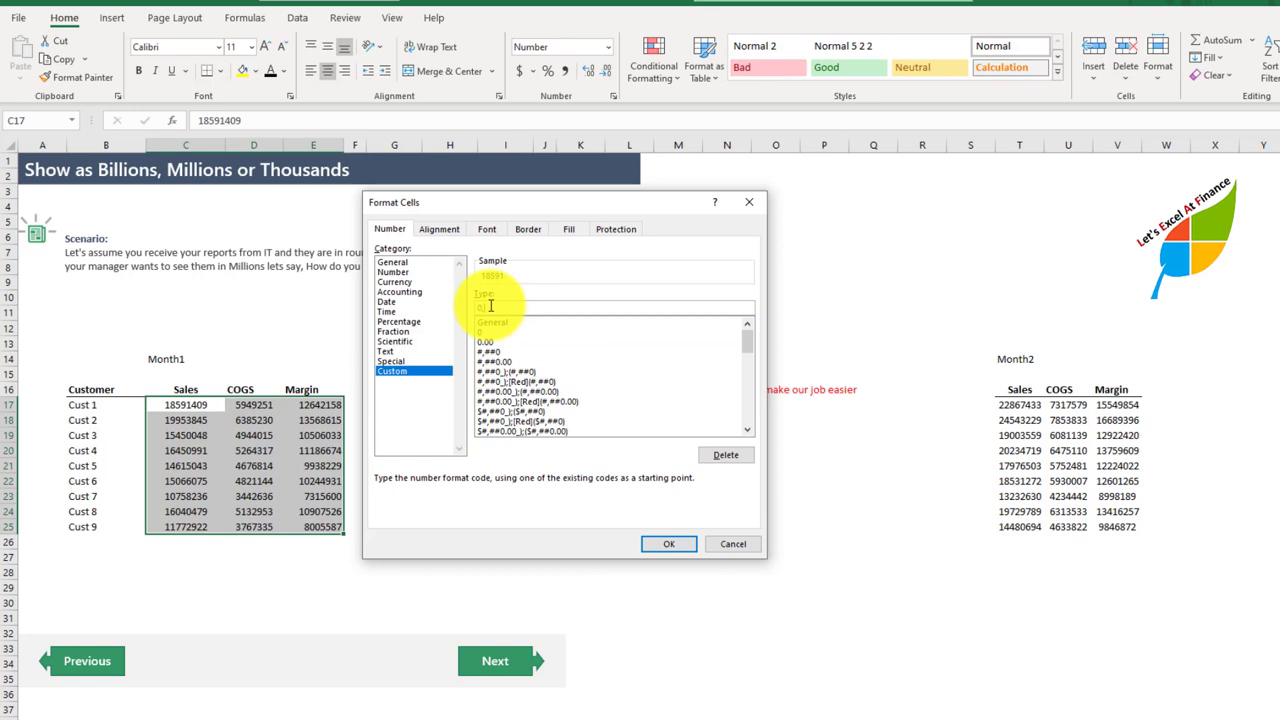
{"action": "type", "text": ","}
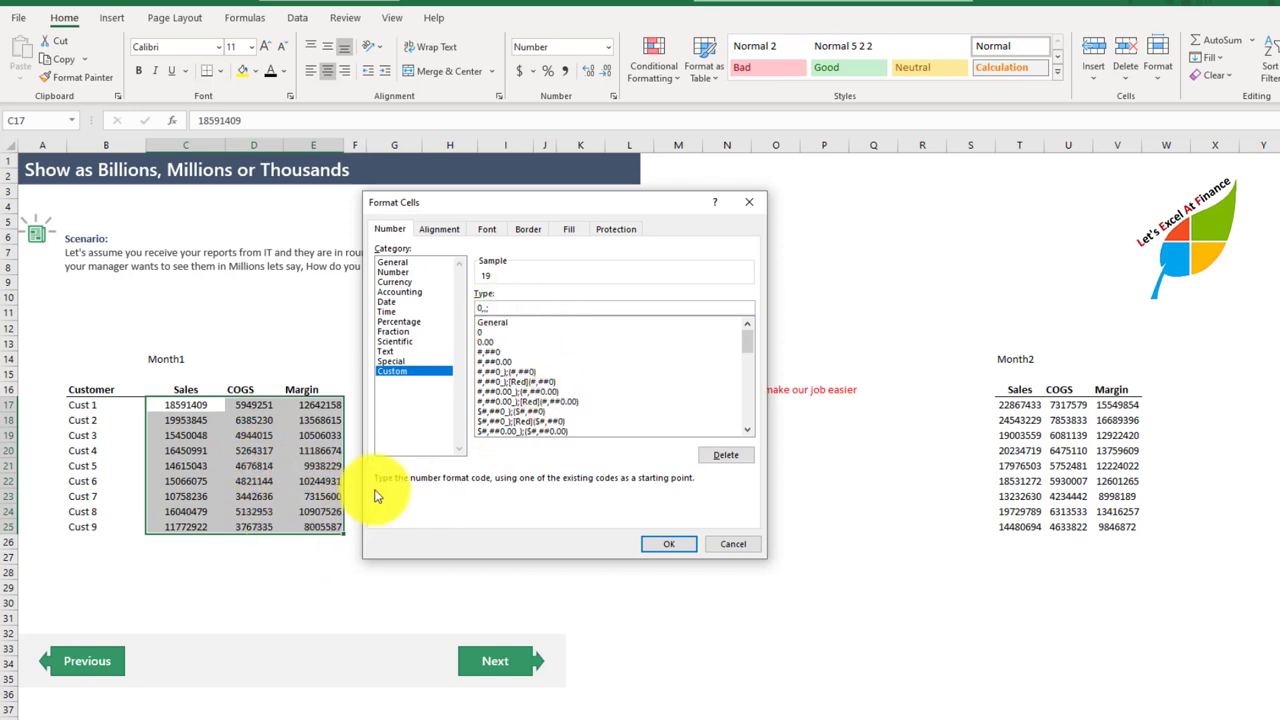
{"action": "left_click", "coordinate": [666, 545]}
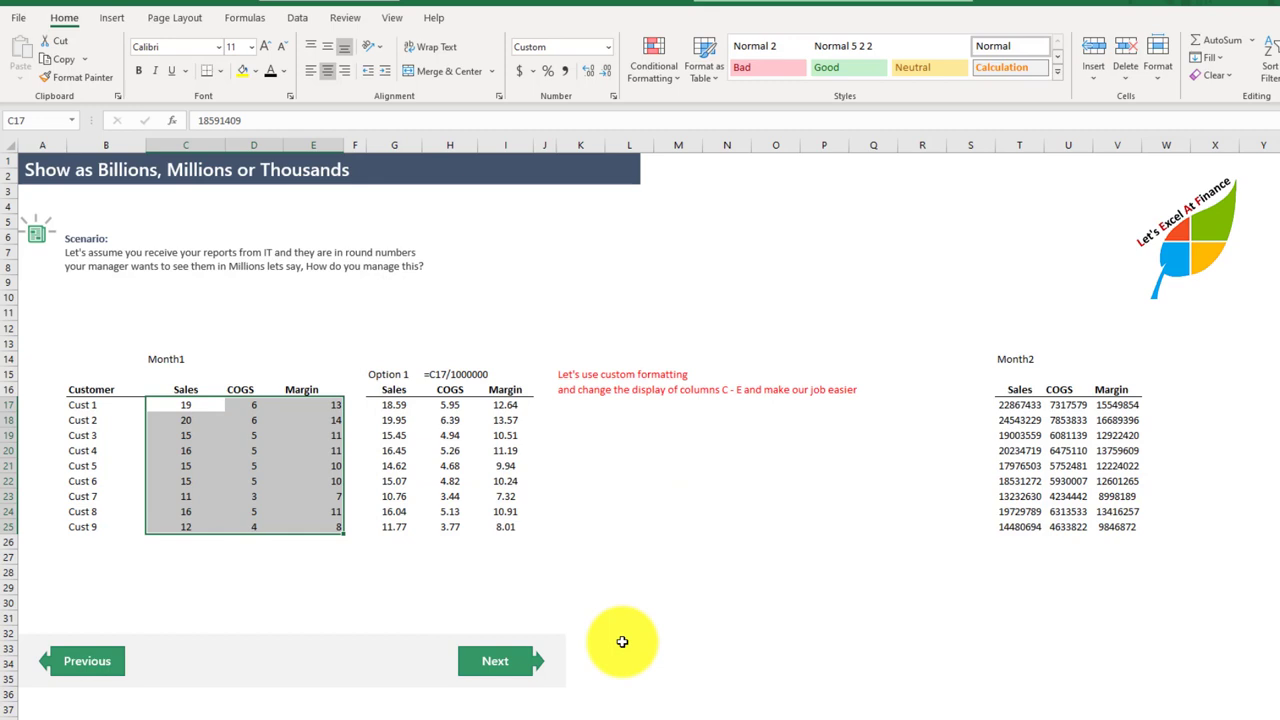
{"action": "left_click", "coordinate": [587, 76]}
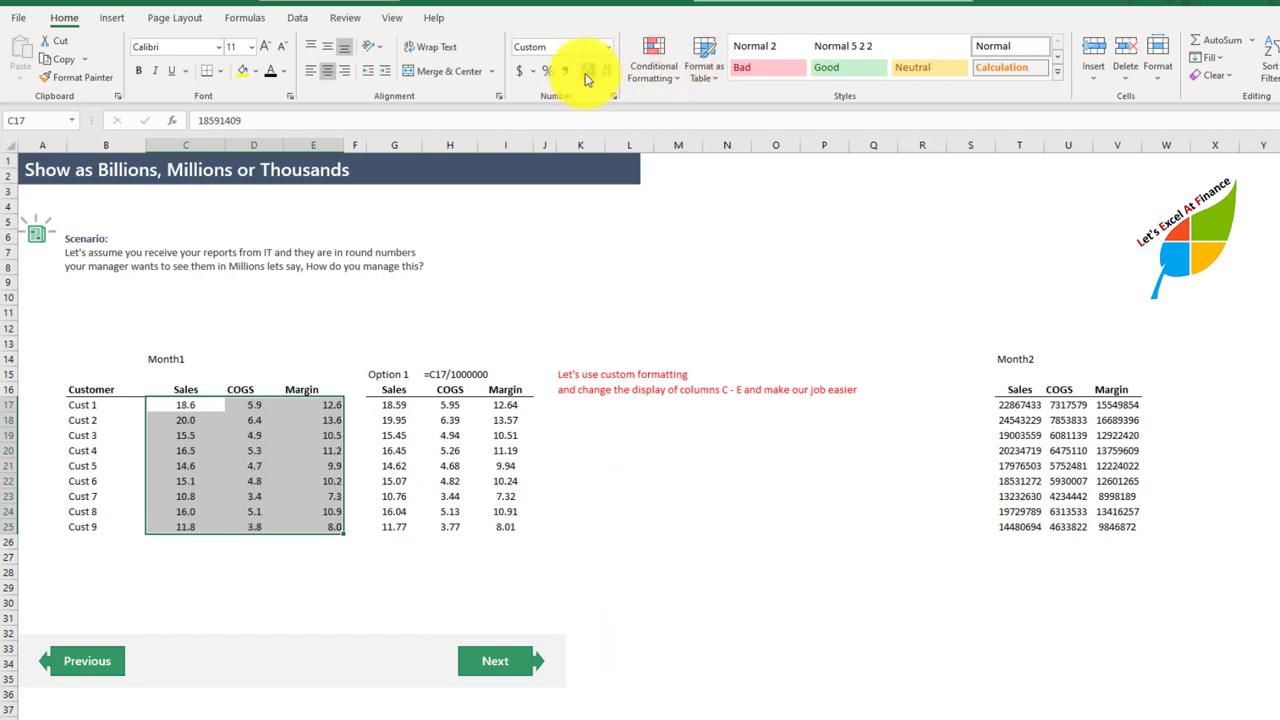
{"action": "left_click", "coordinate": [587, 76]}
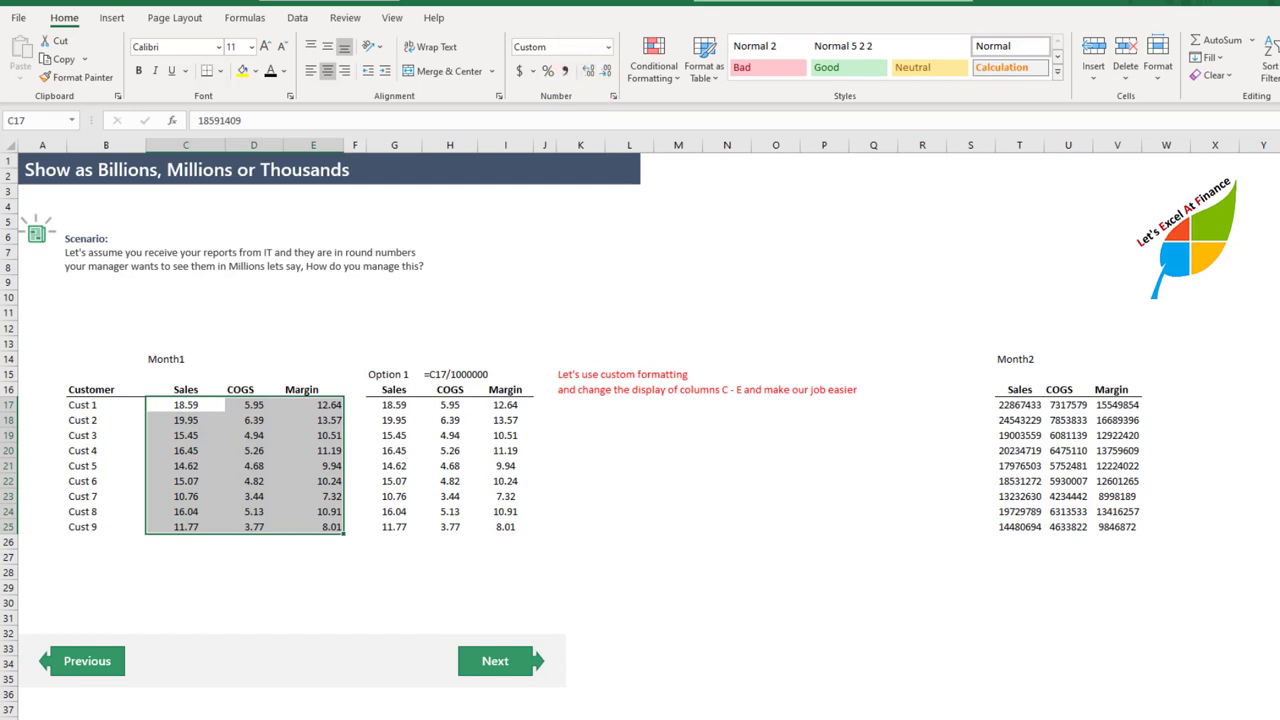
Step: Clear the Option 1 block in G15:I25, and undo the deletion
{"action": "left_click_drag", "start_coordinate": [380, 372], "coordinate": [517, 527]}
{"action": "key", "text": "Delete"}
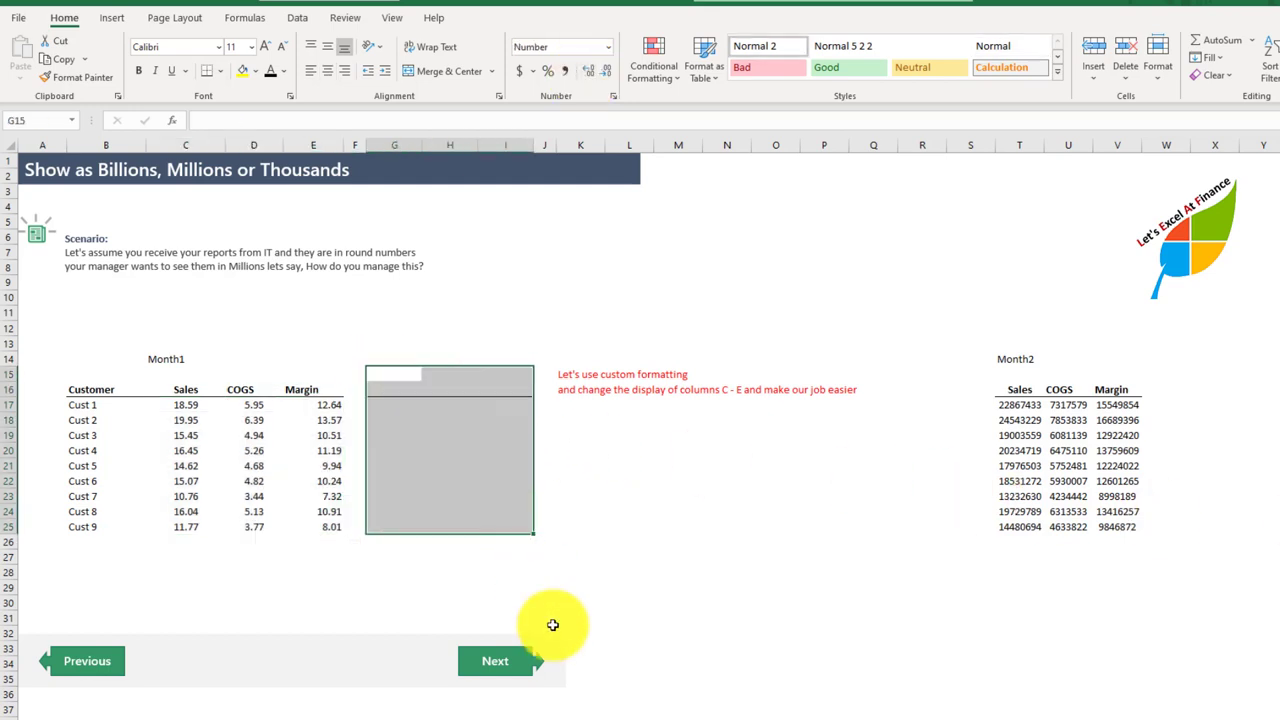
{"action": "key", "text": "ctrl+z"}
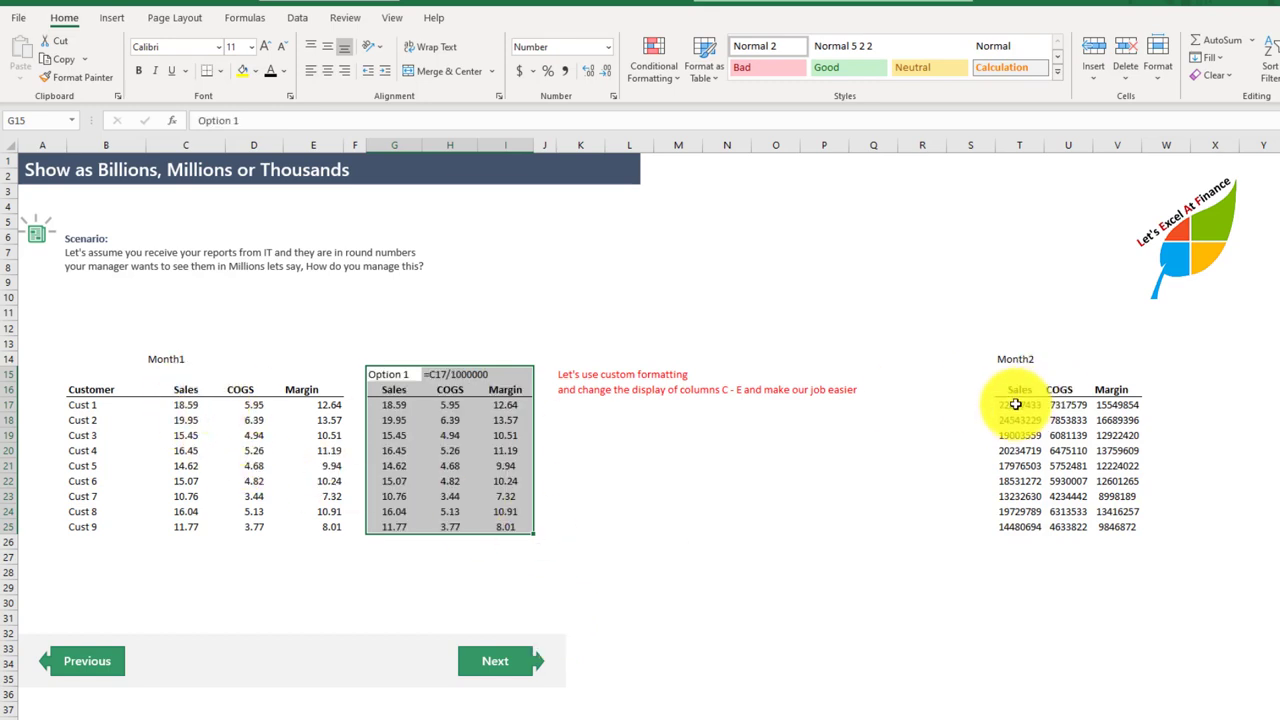
Step: Copy the Month2 figures in T17:V25 and paste them as values only over the Month1 figures in C17:E25
{"action": "left_click_drag", "start_coordinate": [1018, 404], "coordinate": [1106, 531]}
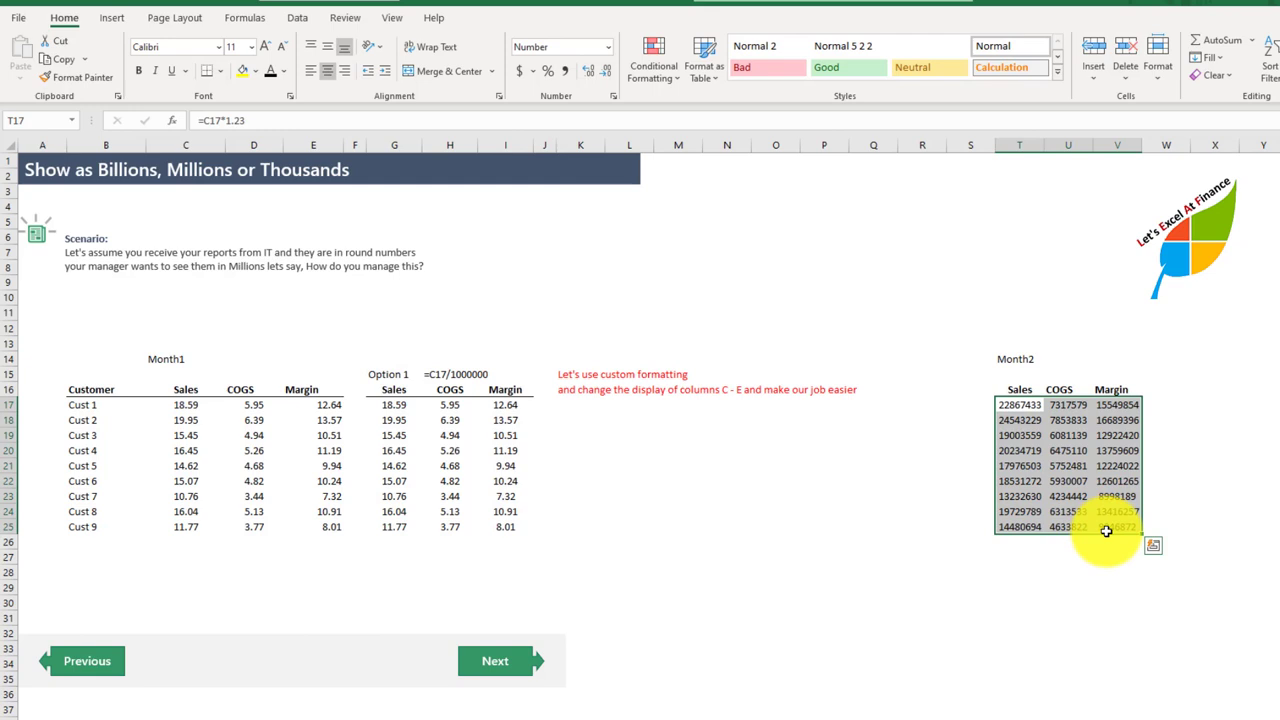
{"action": "key", "text": "ctrl+c"}
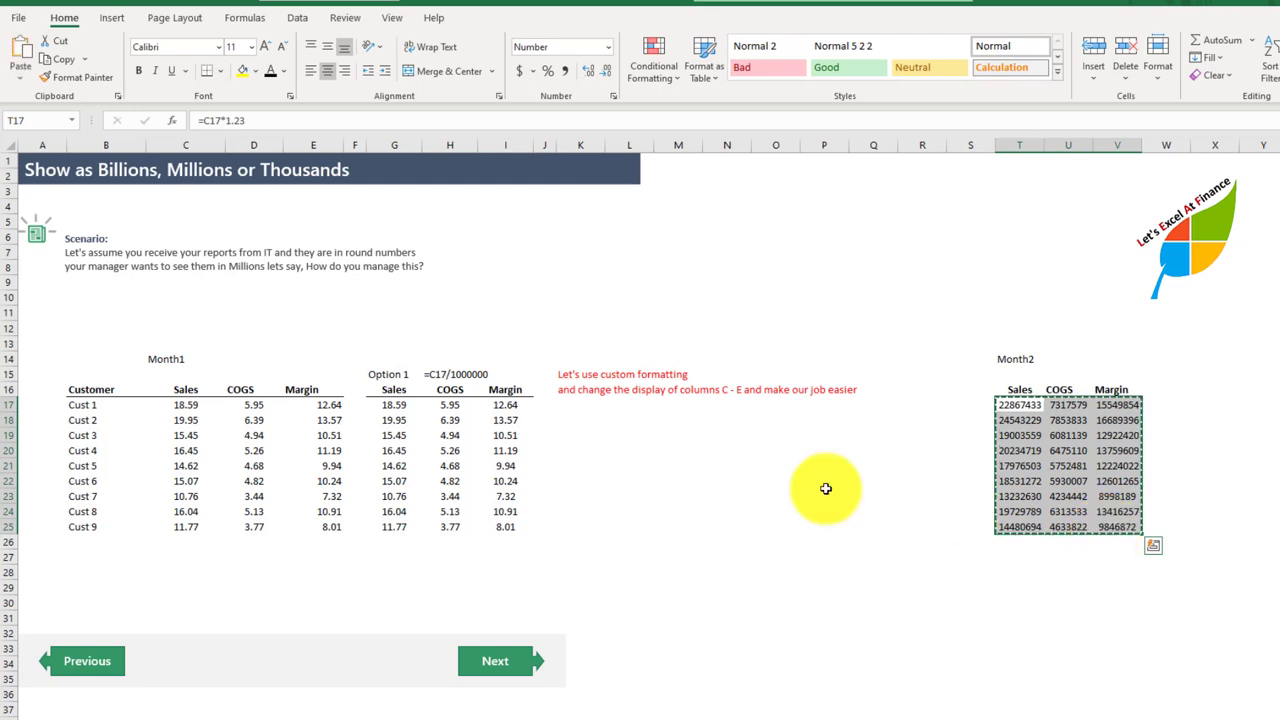
{"action": "left_click", "coordinate": [174, 404]}
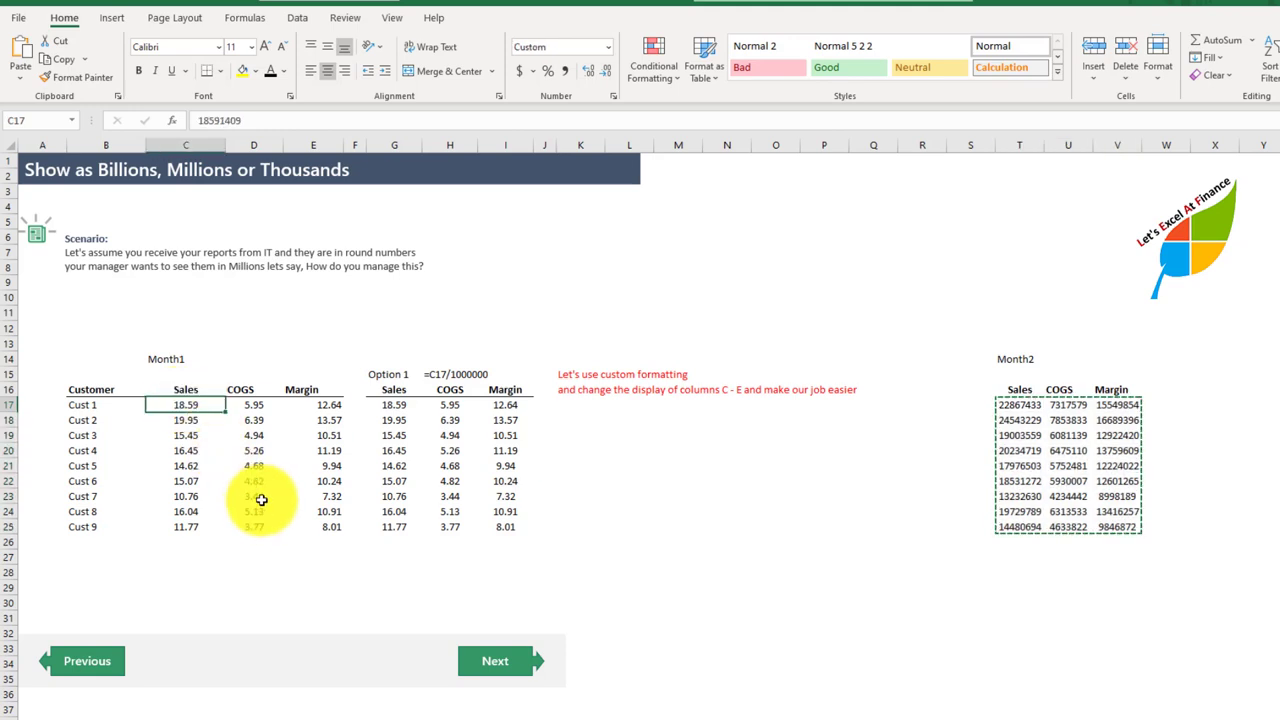
{"action": "key", "text": "ctrl+shift+Right"}
{"action": "key", "text": "ctrl+shift+Down"}
{"action": "left_click", "coordinate": [24, 82]}
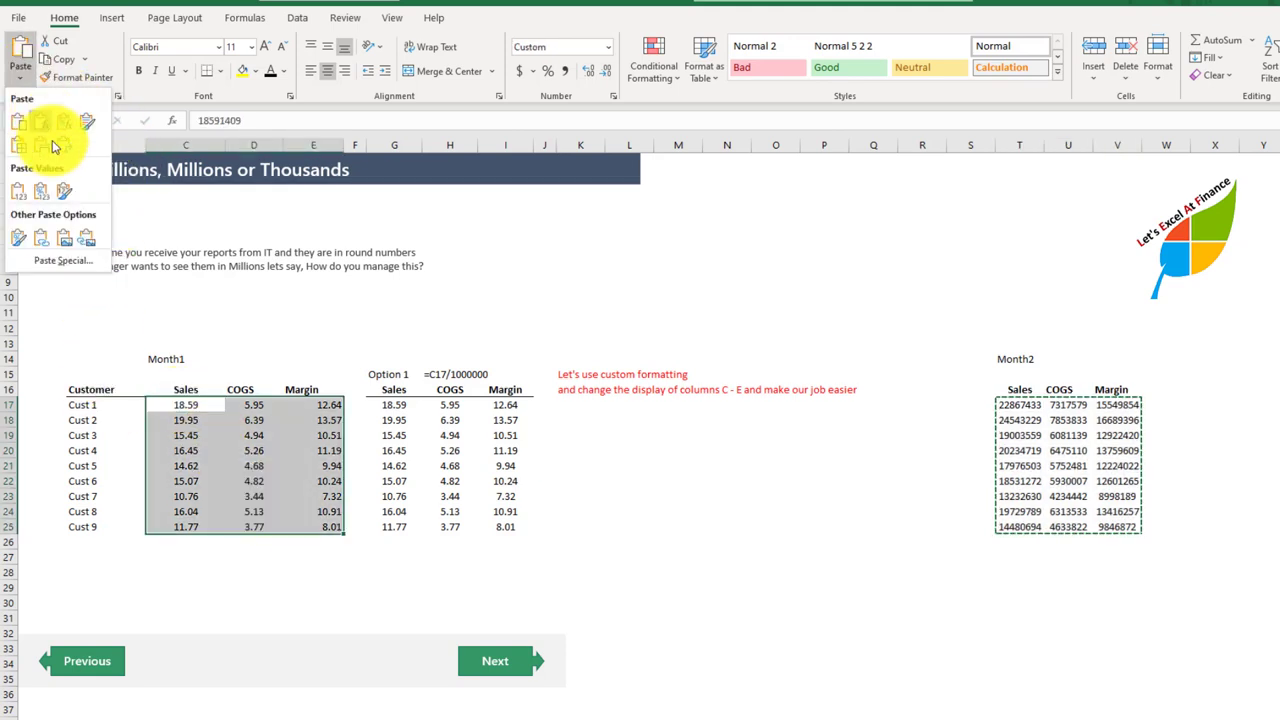
{"action": "left_click", "coordinate": [28, 197]}
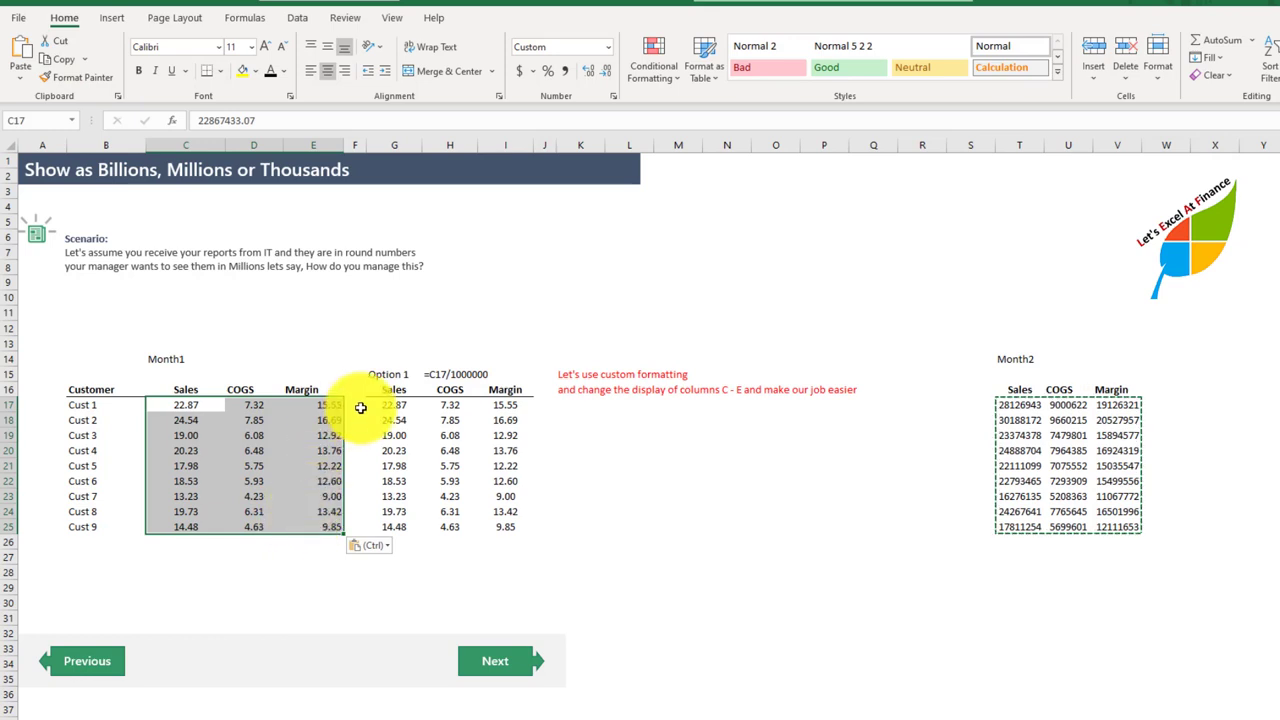
Step: Delete the contents of the Option 1 block in G15:I25 and select the Month1 figures in C17:E25
{"action": "left_click_drag", "start_coordinate": [371, 374], "coordinate": [493, 533]}
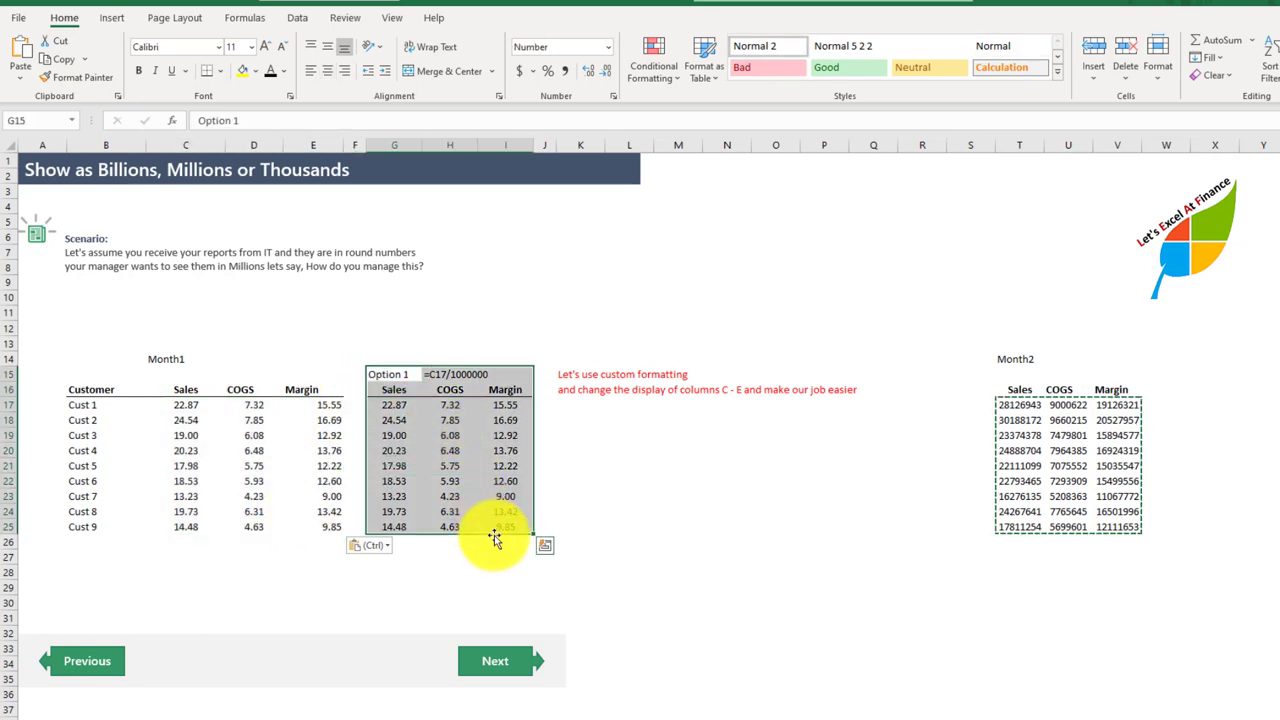
{"action": "key", "text": "Delete"}
{"action": "left_click_drag", "start_coordinate": [172, 404], "coordinate": [318, 539]}
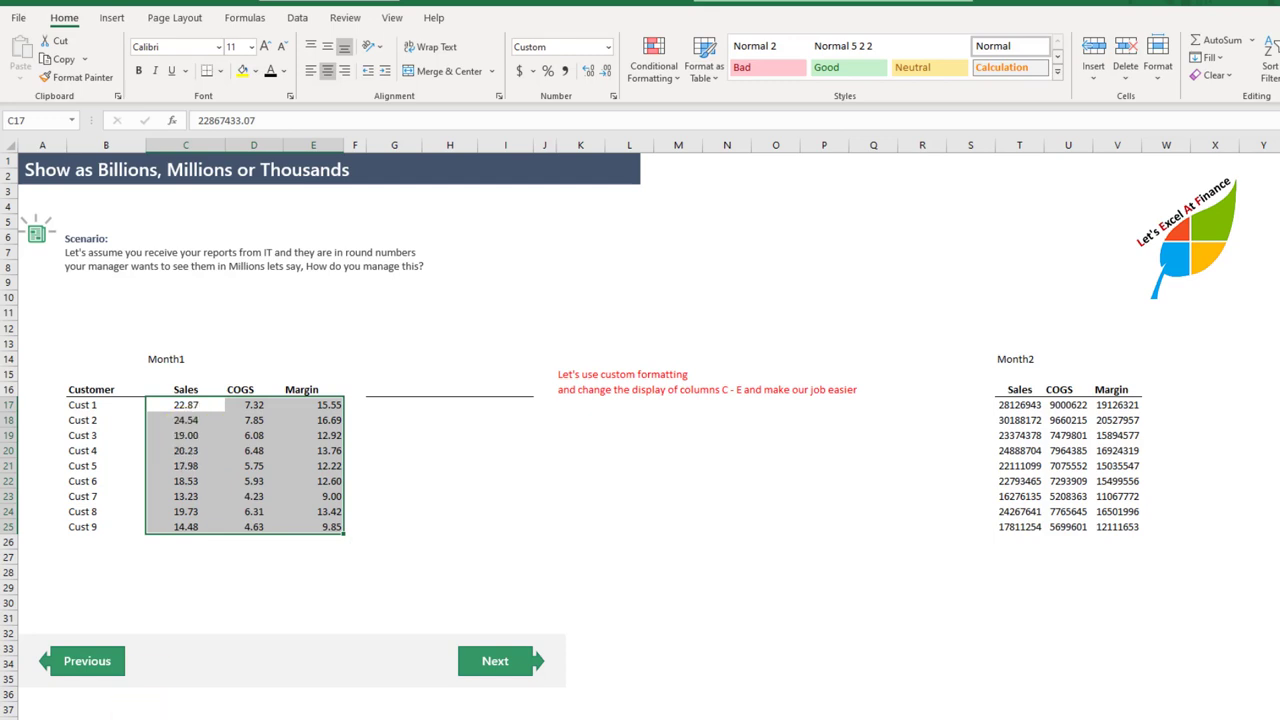
Step: Go to the Symbols sheet and copy the bullet character • from the text of C10
{"action": "left_click", "coordinate": [496, 663]}
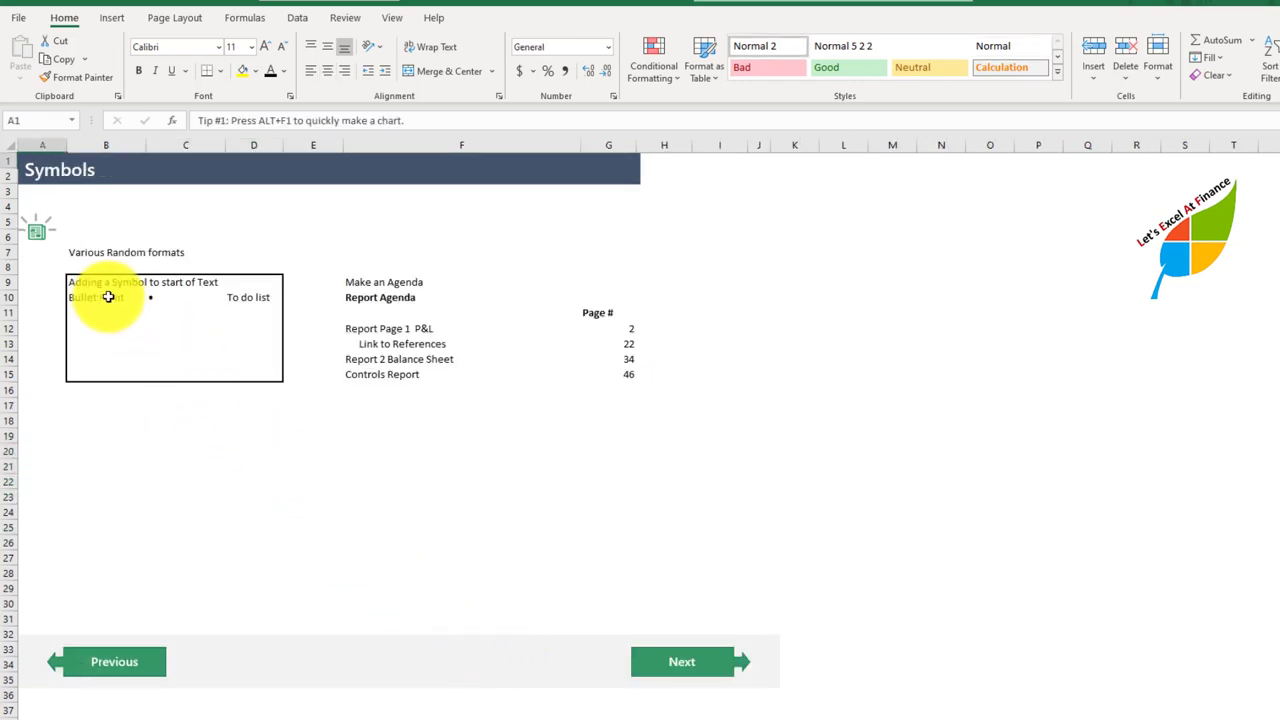
{"action": "double_click", "coordinate": [152, 297]}
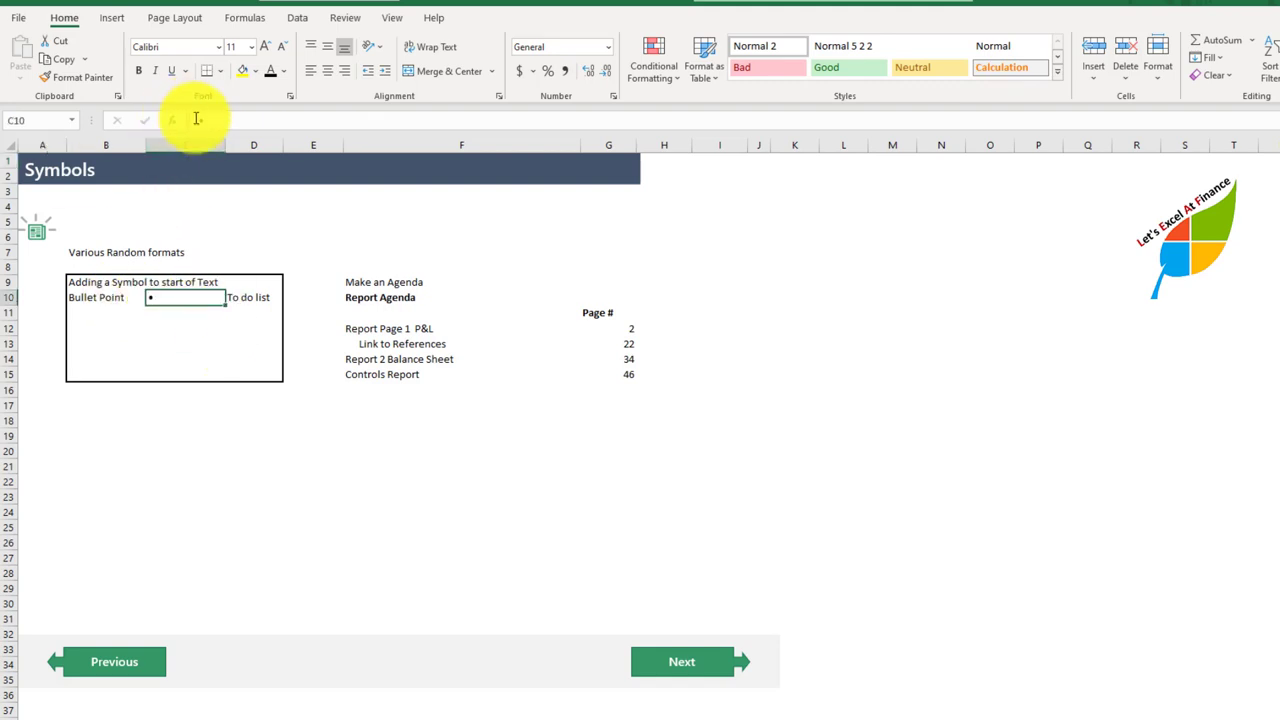
{"action": "type", "text": "•"}
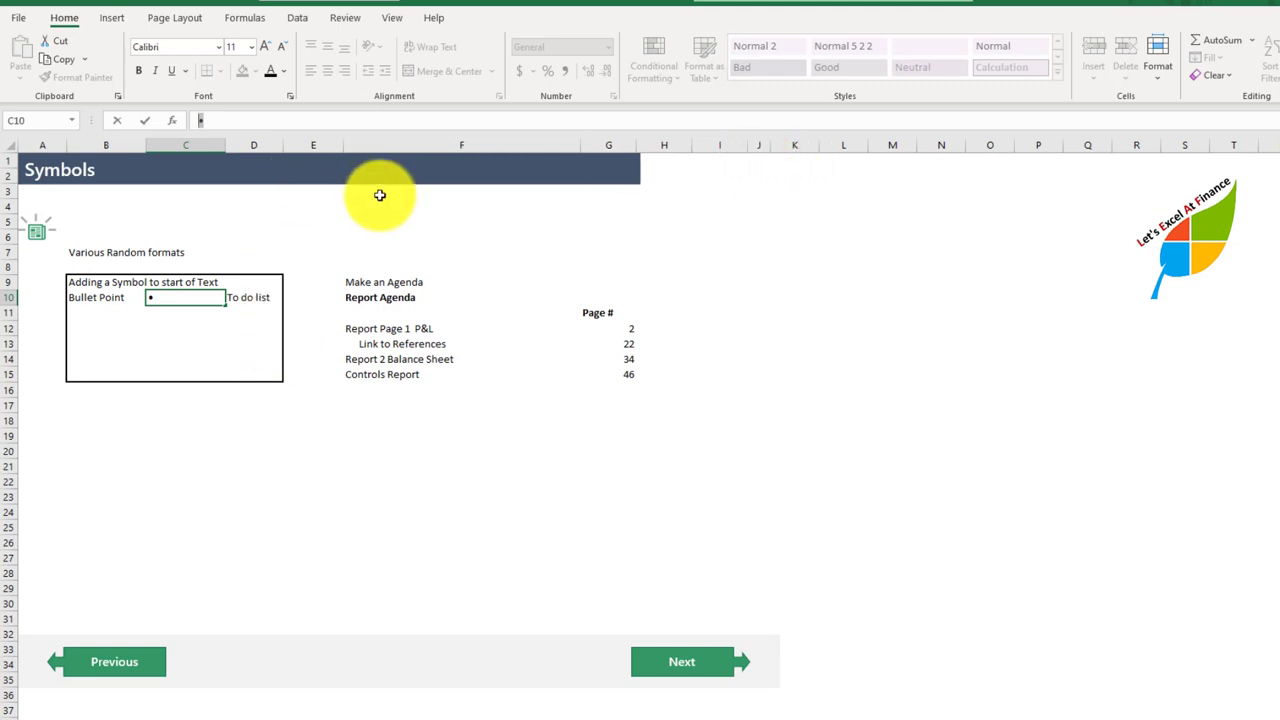
{"action": "key", "text": "Escape"}
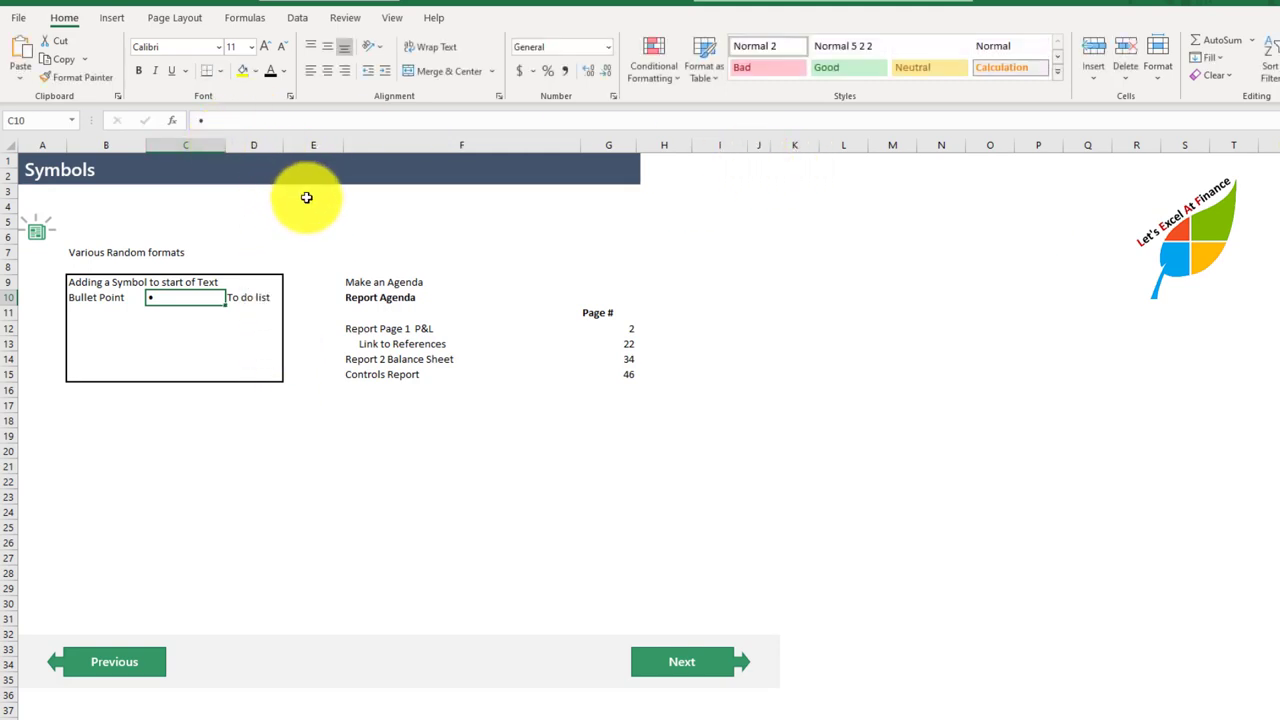
Step: Browse the available characters and the character code for C10 in the Symbol dialog, and leave without inserting anything
{"action": "left_click", "coordinate": [108, 18]}
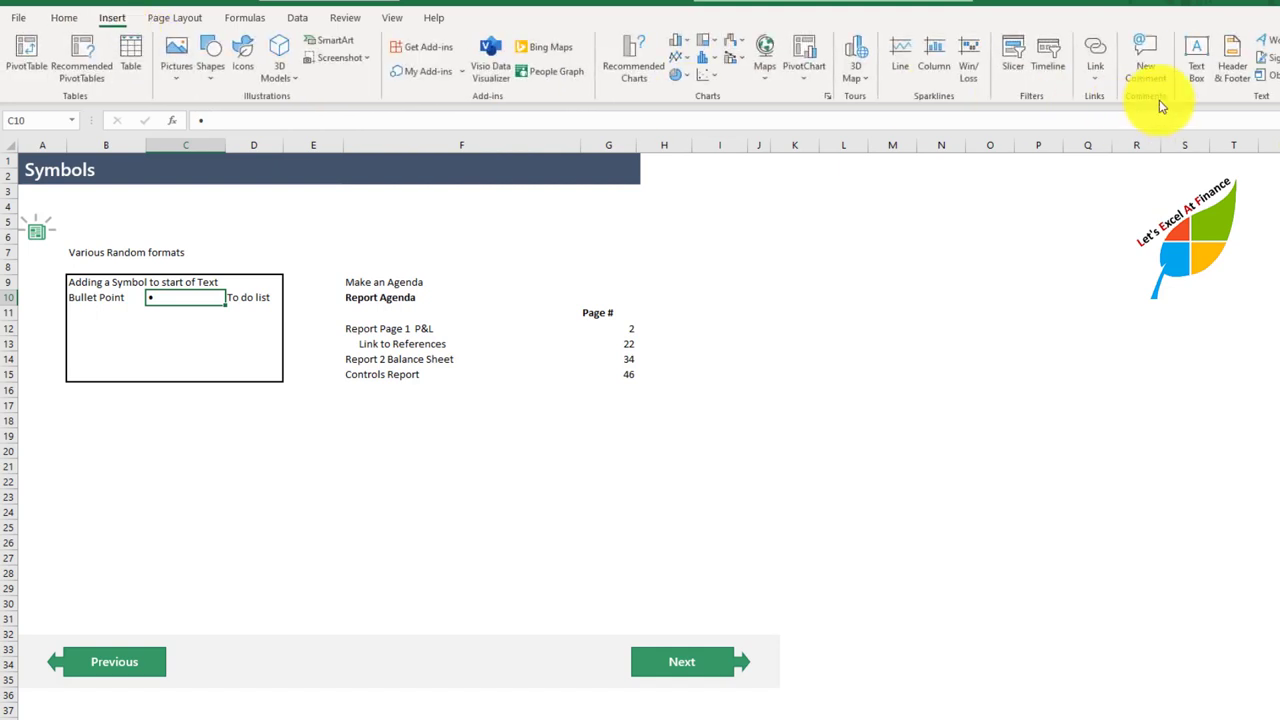
{"action": "left_click", "coordinate": [1279, 73]}
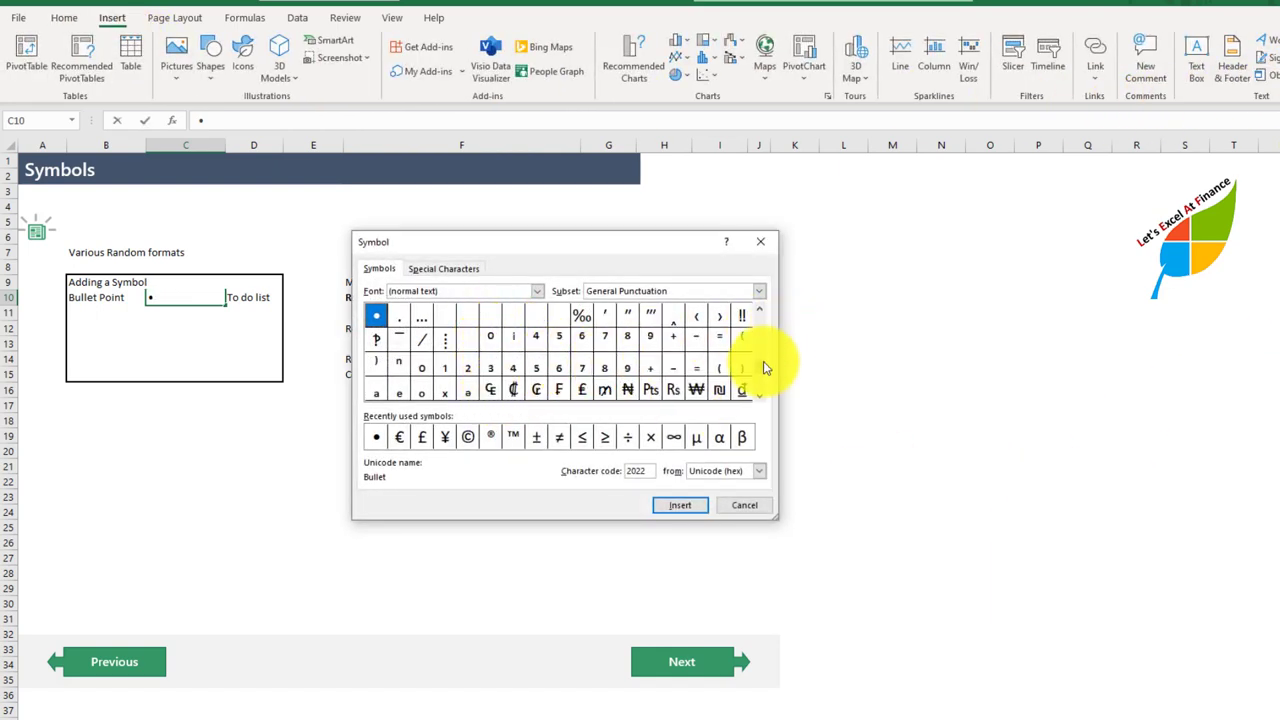
{"action": "scroll", "coordinate": [755, 346], "scroll_direction": "up", "scroll_amount": 10}
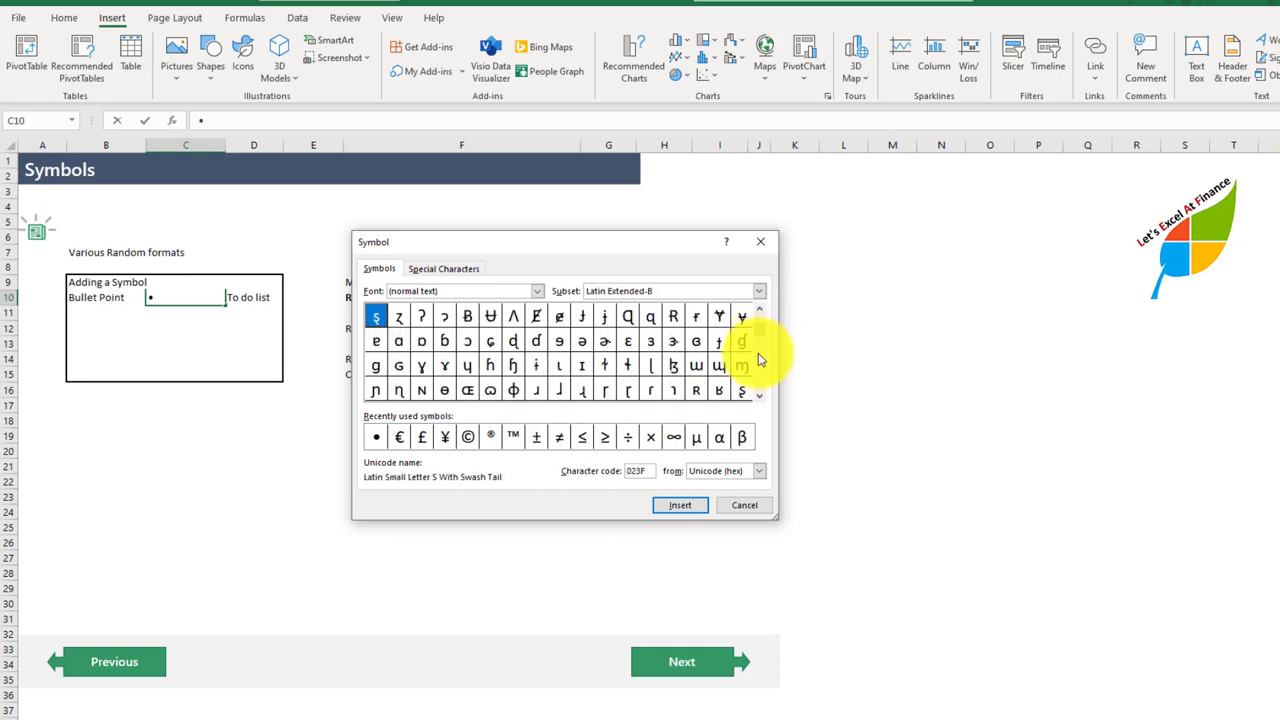
{"action": "scroll", "coordinate": [757, 372], "scroll_direction": "down", "scroll_amount": 12}
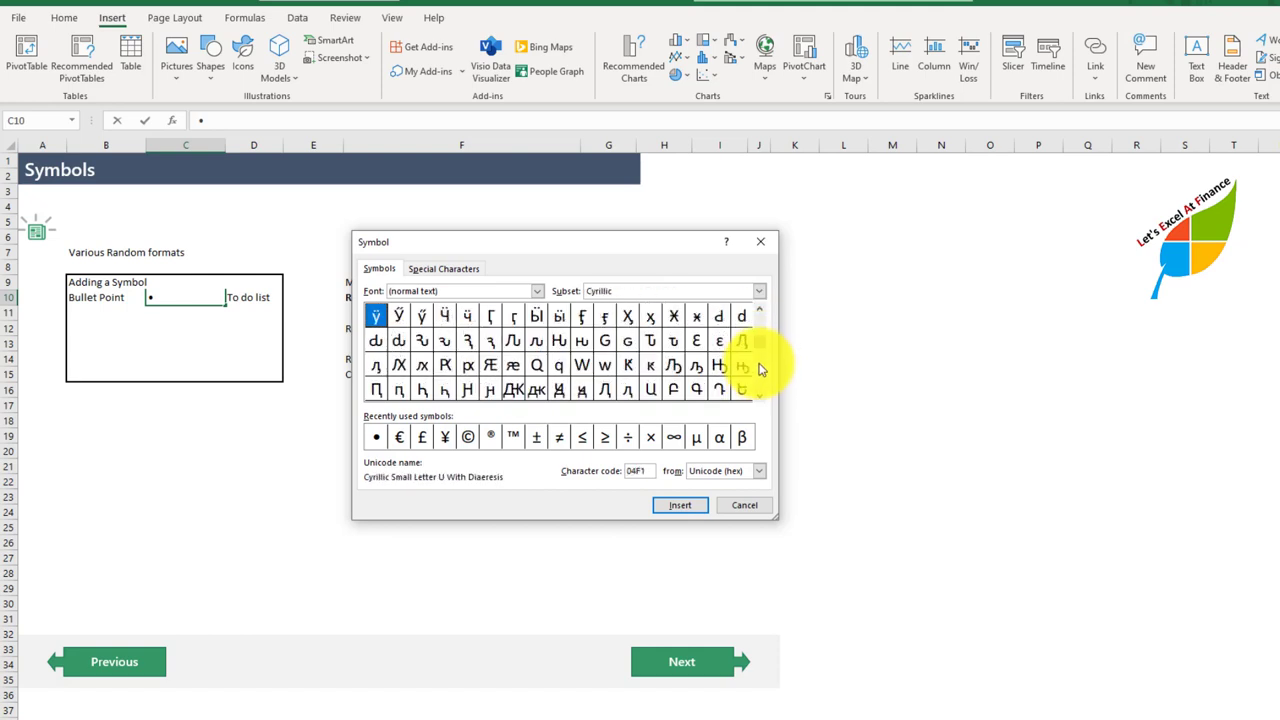
{"action": "left_click_drag", "start_coordinate": [762, 349], "coordinate": [759, 390]}
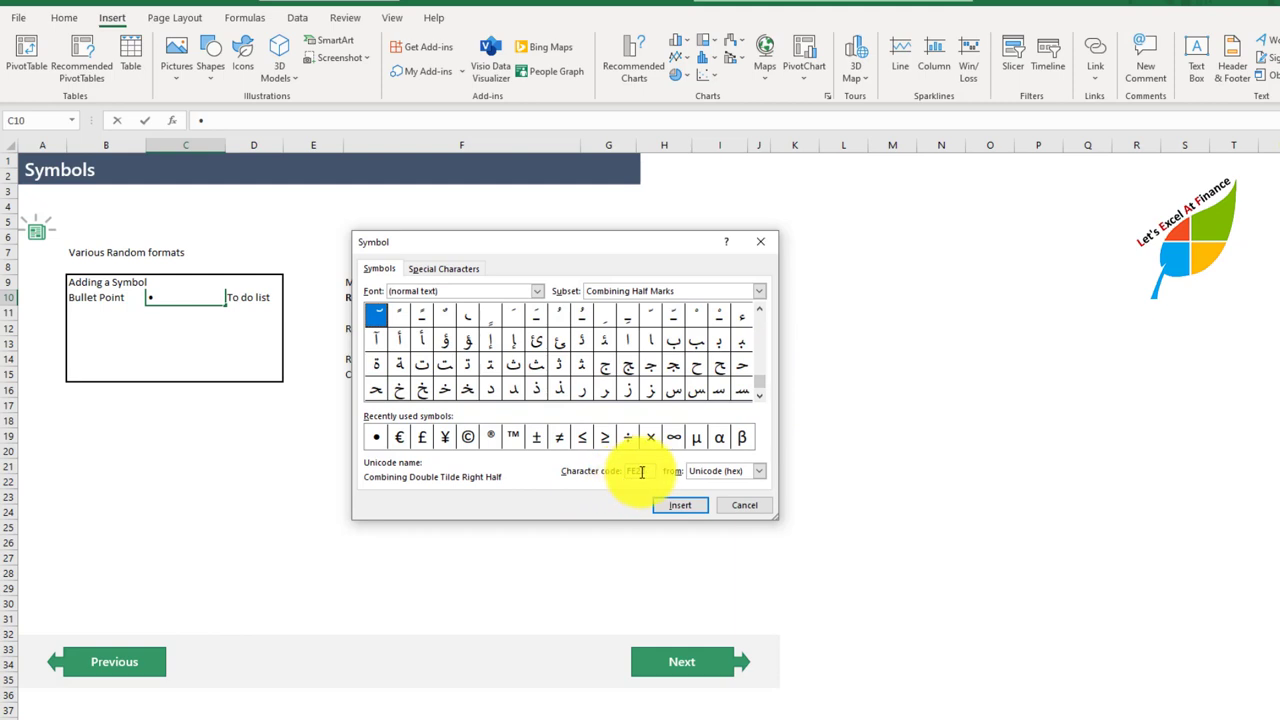
{"action": "left_click_drag", "start_coordinate": [651, 472], "coordinate": [598, 461]}
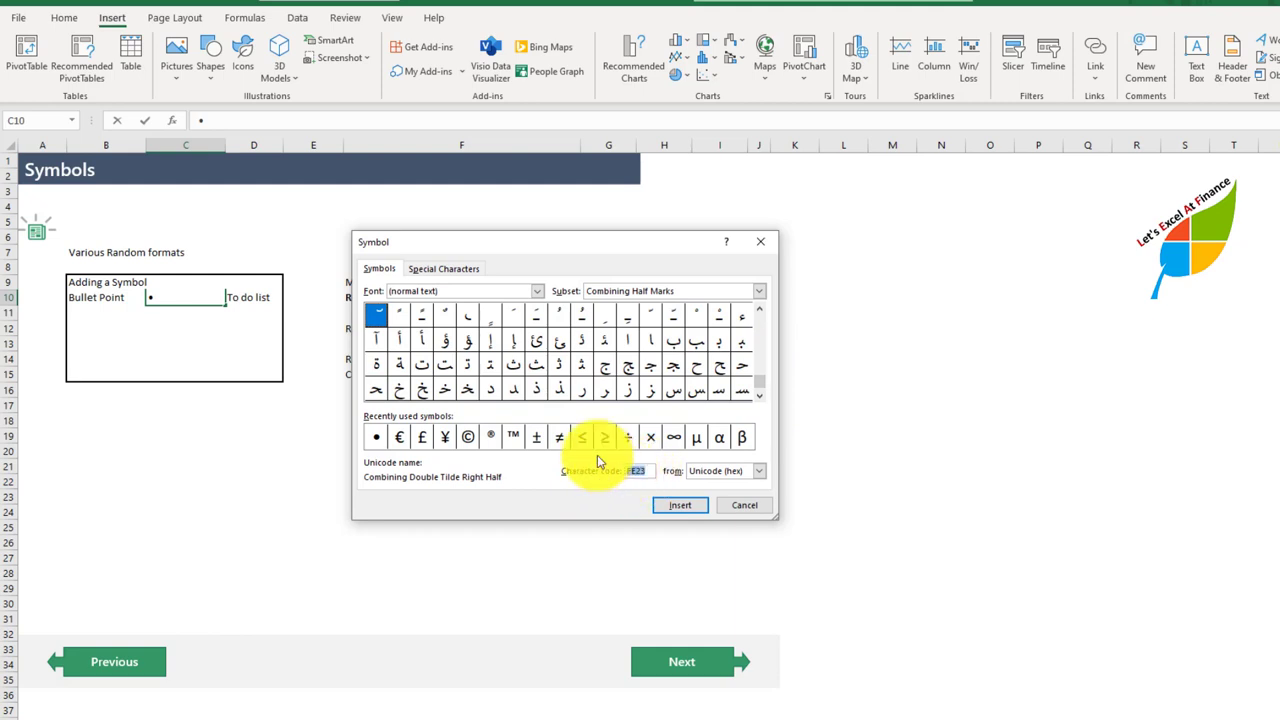
{"action": "left_click", "coordinate": [745, 506]}
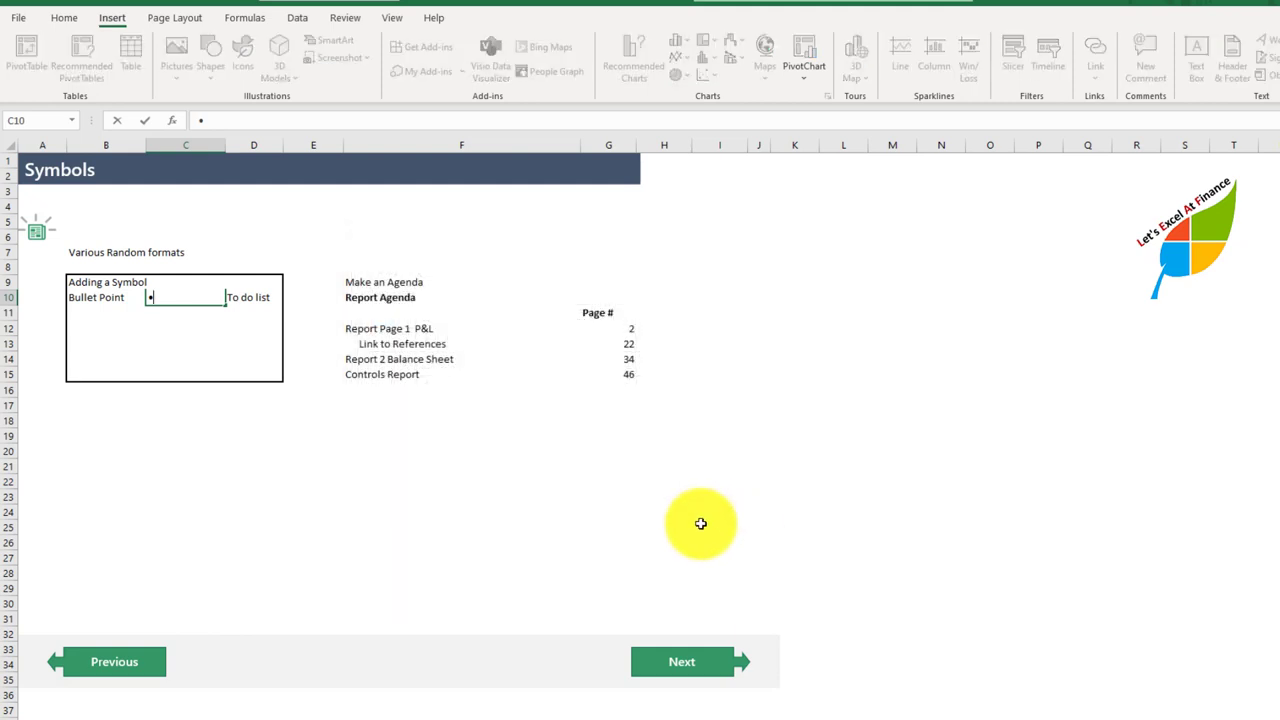
{"action": "left_click", "coordinate": [238, 357]}
{"action": "left_click", "coordinate": [240, 330]}
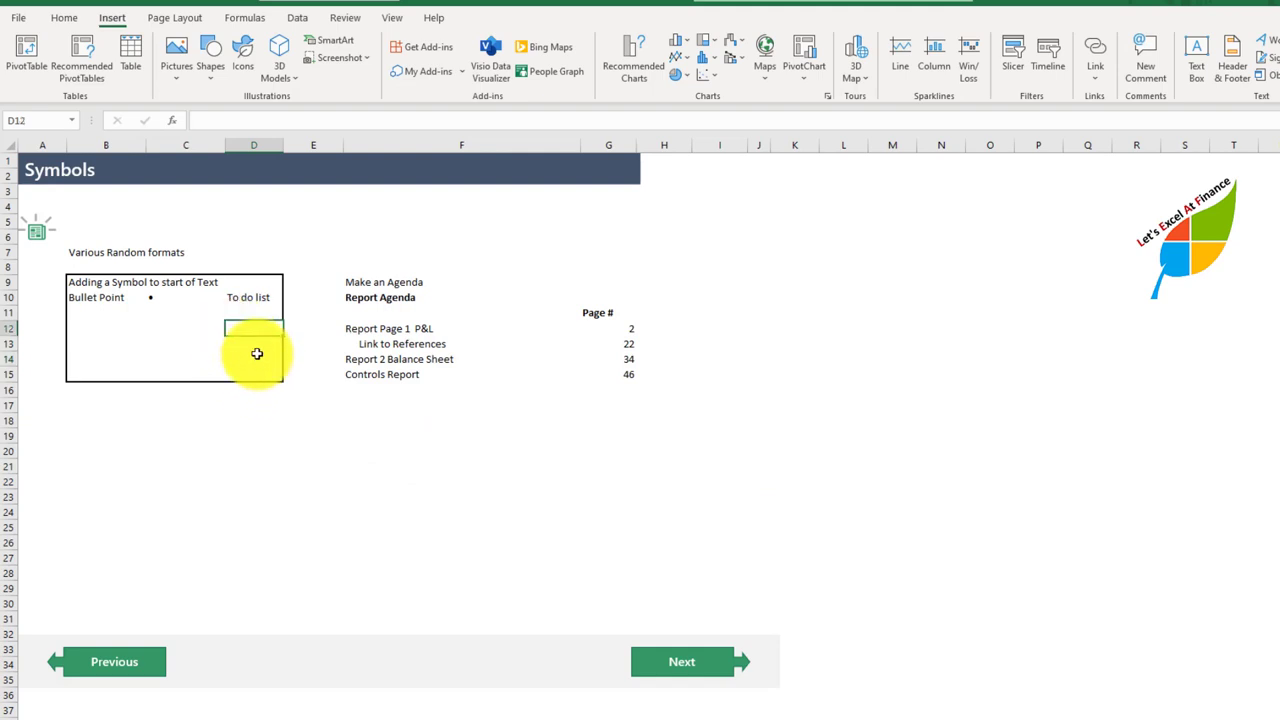
Step: Apply the custom number format • @ to D11 below the To do list heading
{"action": "left_click", "coordinate": [246, 310]}
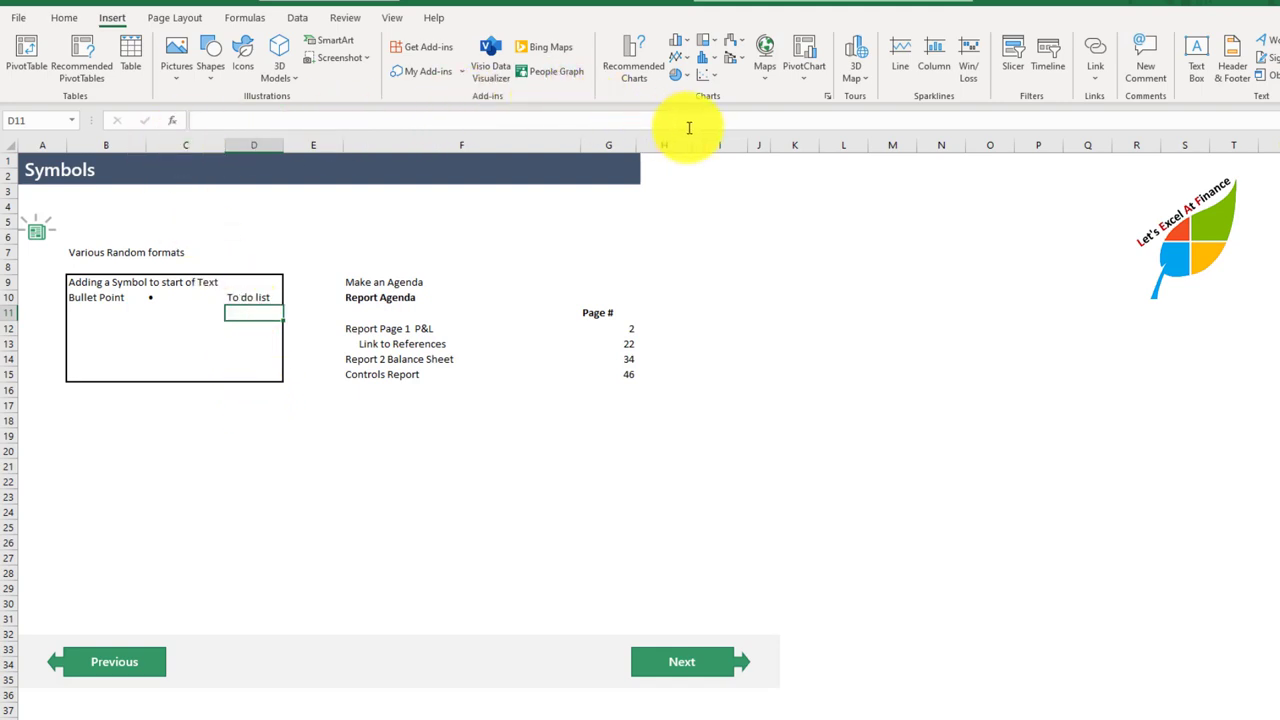
{"action": "left_click", "coordinate": [58, 18]}
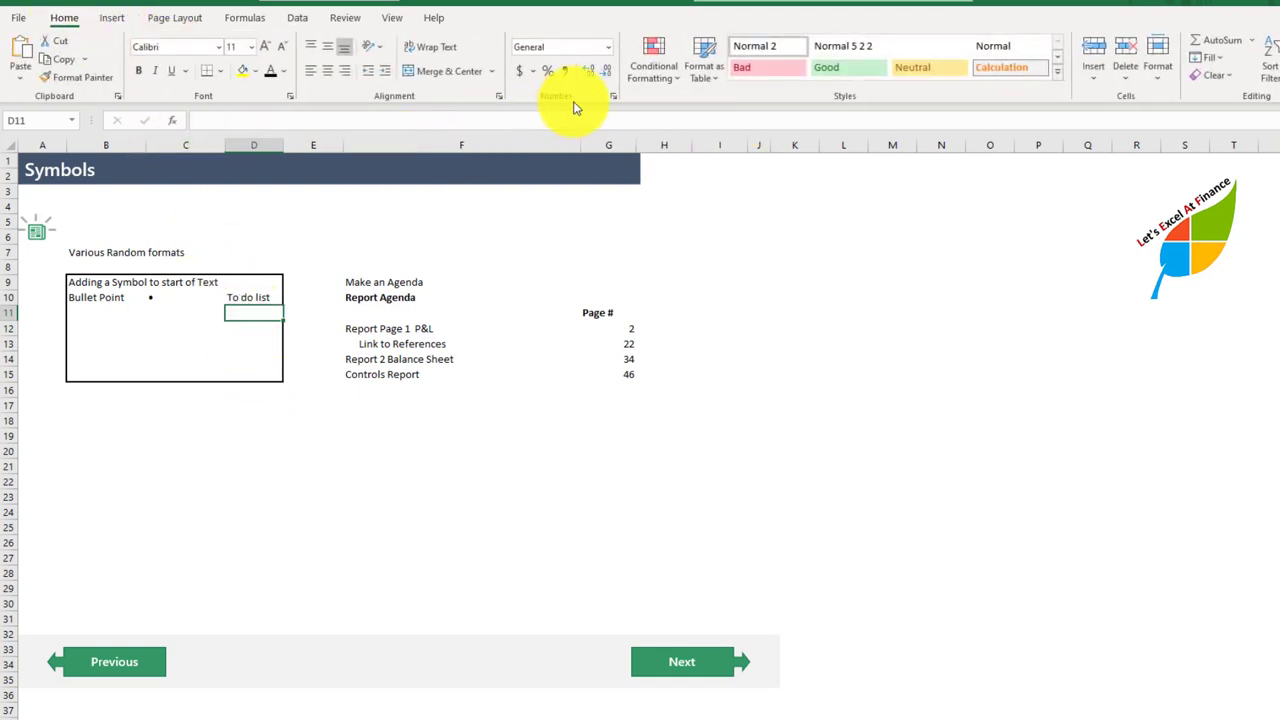
{"action": "left_click", "coordinate": [613, 97]}
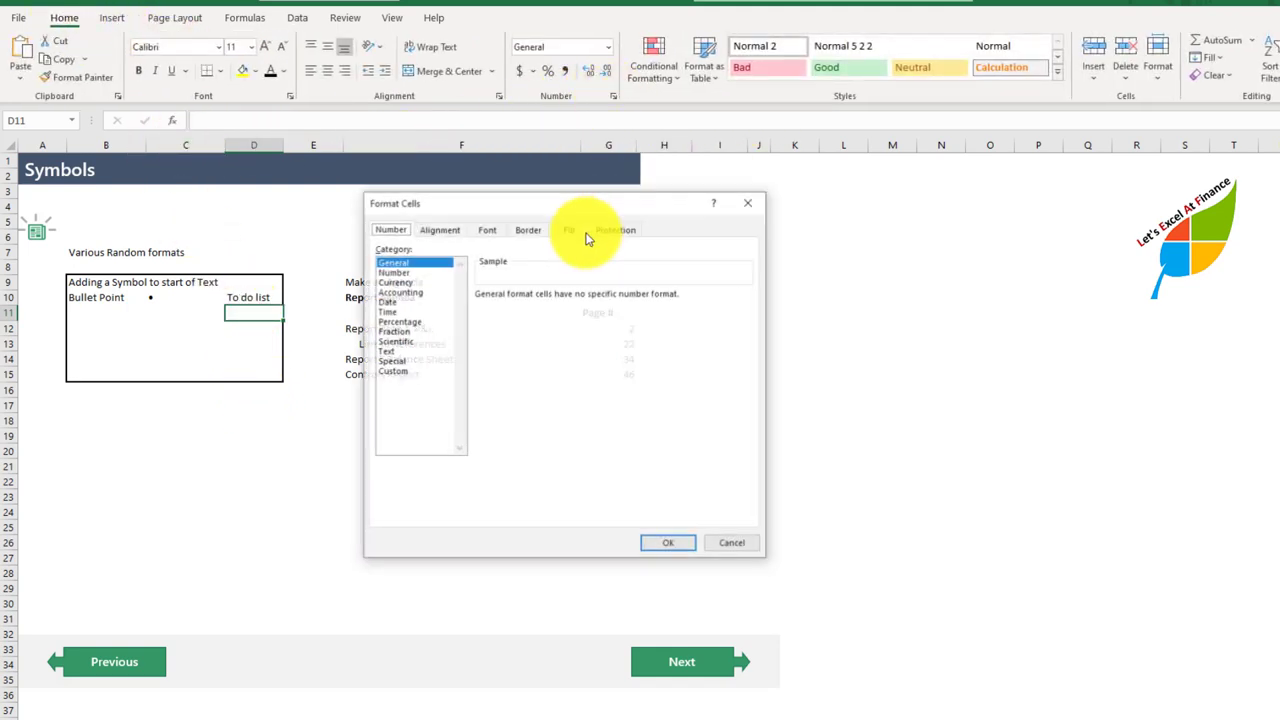
{"action": "left_click", "coordinate": [398, 370]}
{"action": "left_click_drag", "start_coordinate": [519, 307], "coordinate": [416, 331]}
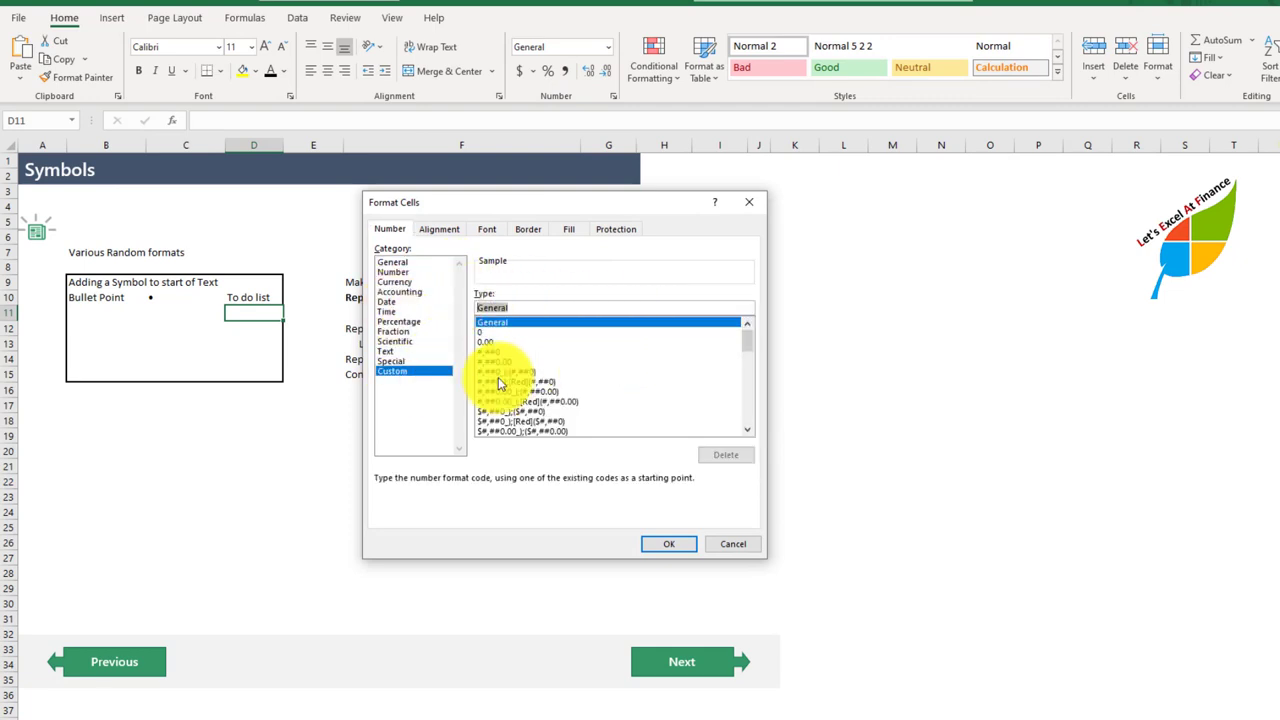
{"action": "type", "text": "•"}
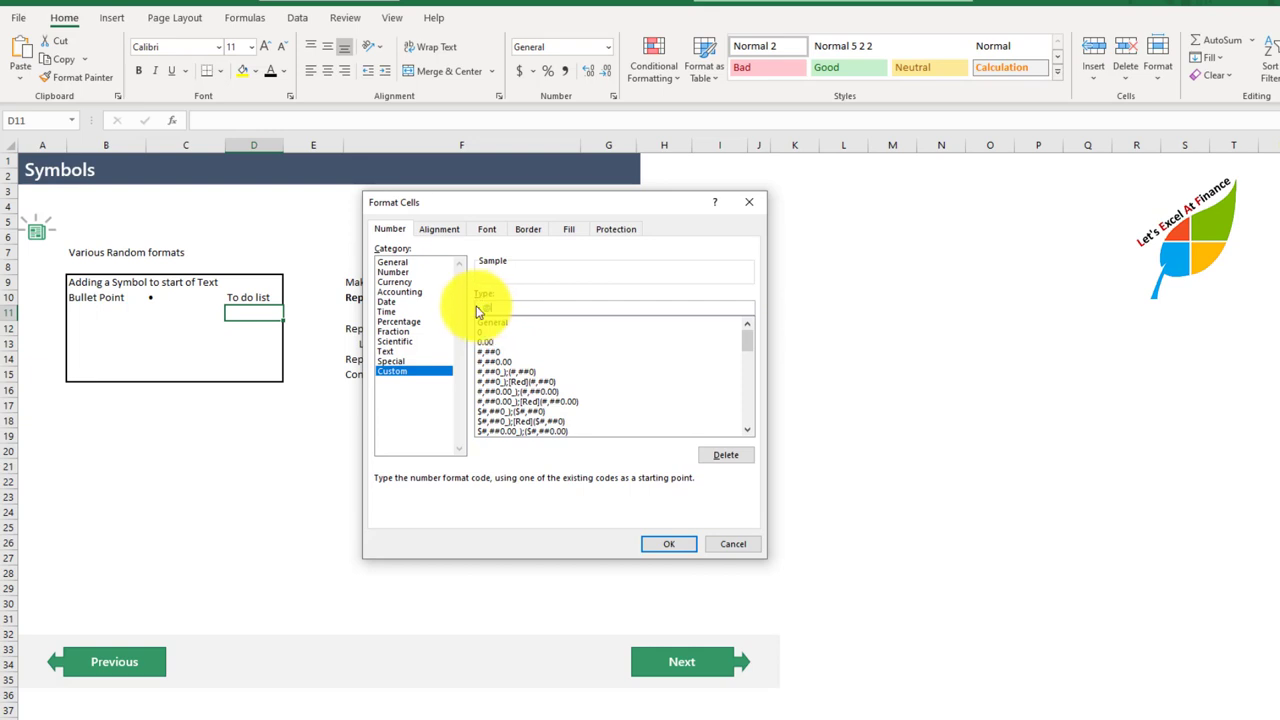
{"action": "left_click", "coordinate": [672, 545]}
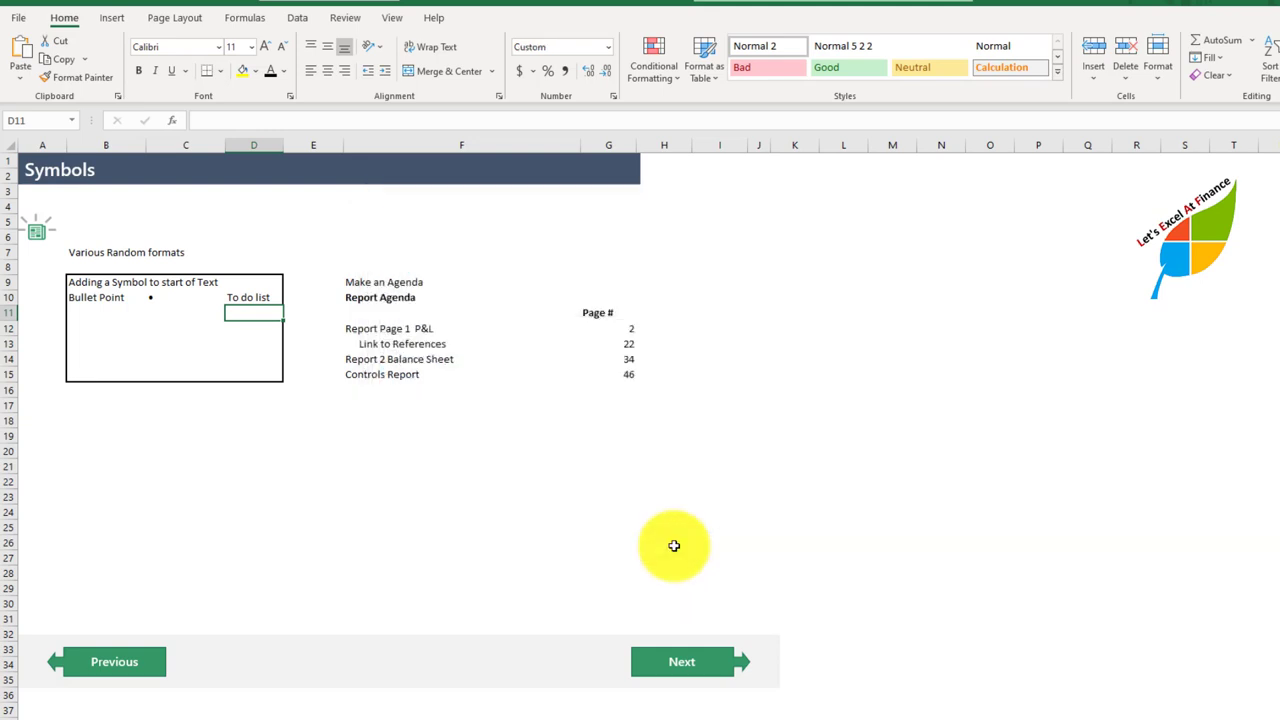
Step: Copy the bullet format of D11 down to D12:D14 and return to D11
{"action": "key", "text": "shift+Down"}
{"action": "key", "text": "shift+Down"}
{"action": "key", "text": "shift+Down"}
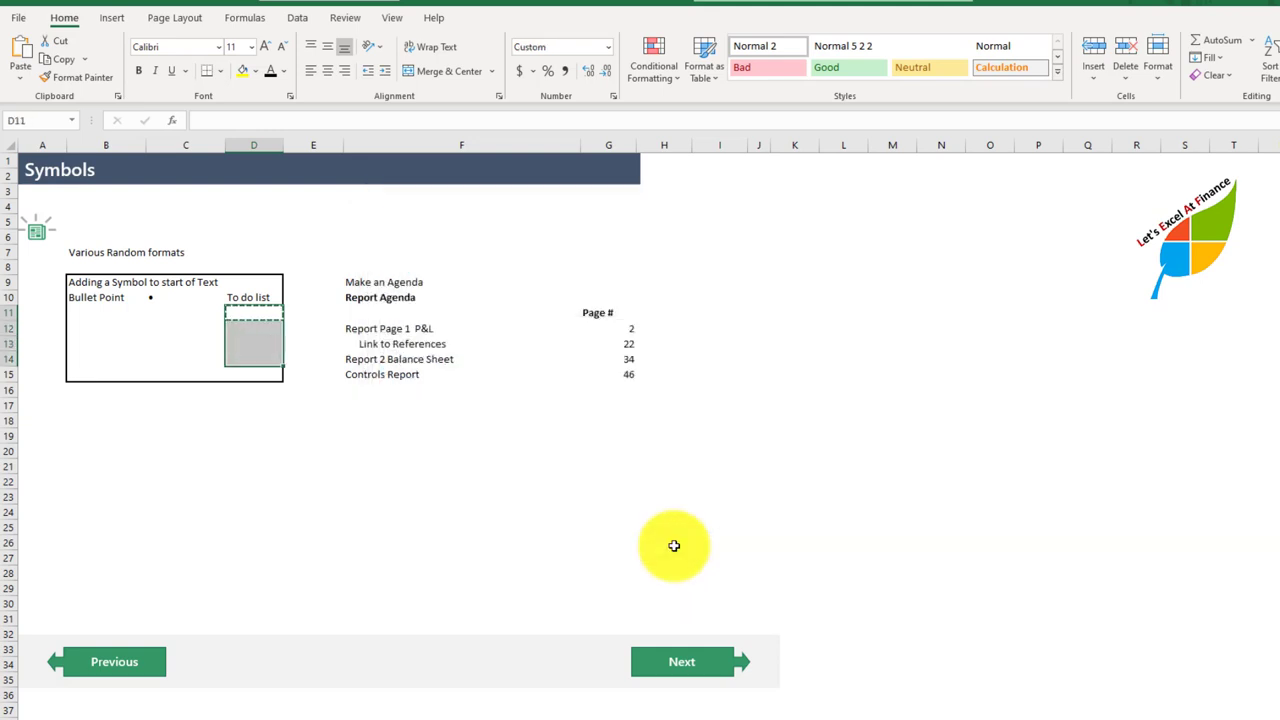
{"action": "key", "text": "shift+Up"}
{"action": "key", "text": "shift+Up"}
{"action": "key", "text": "shift+Up"}
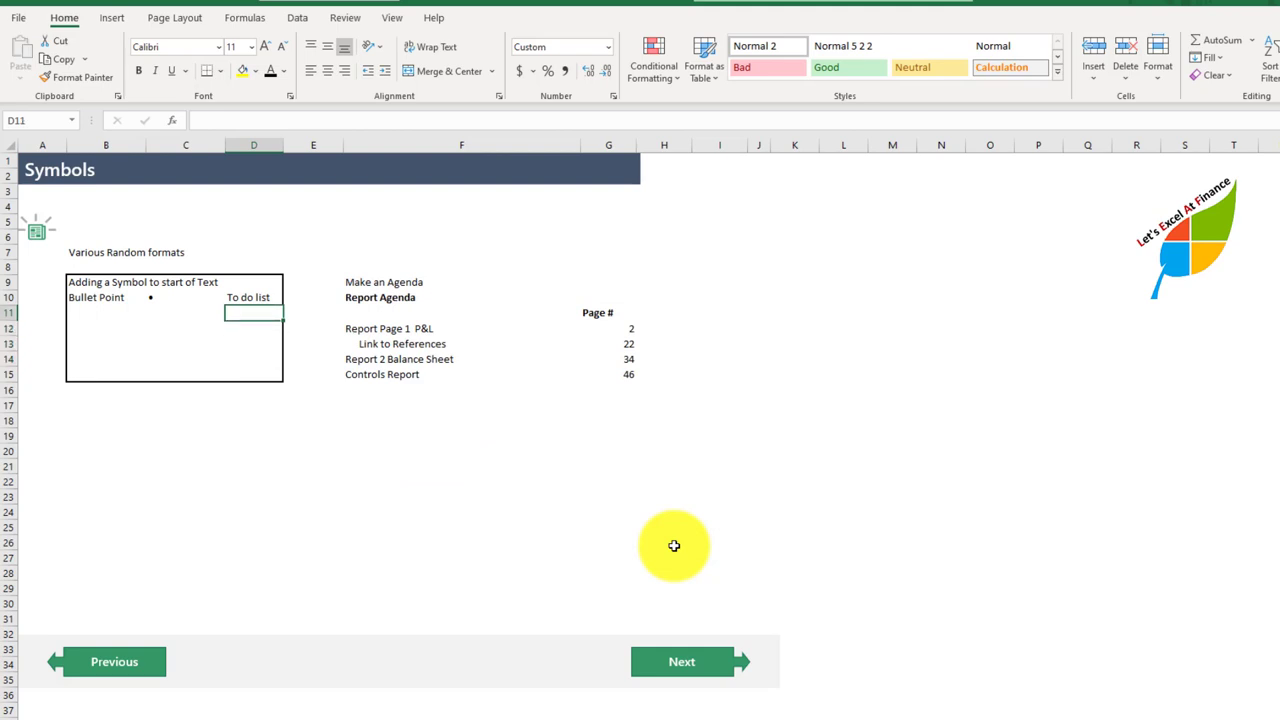
Step: Enter the to-do items "grab a coffee" in D11 and "watch this video" in D12
{"action": "type", "text": "grab a"}
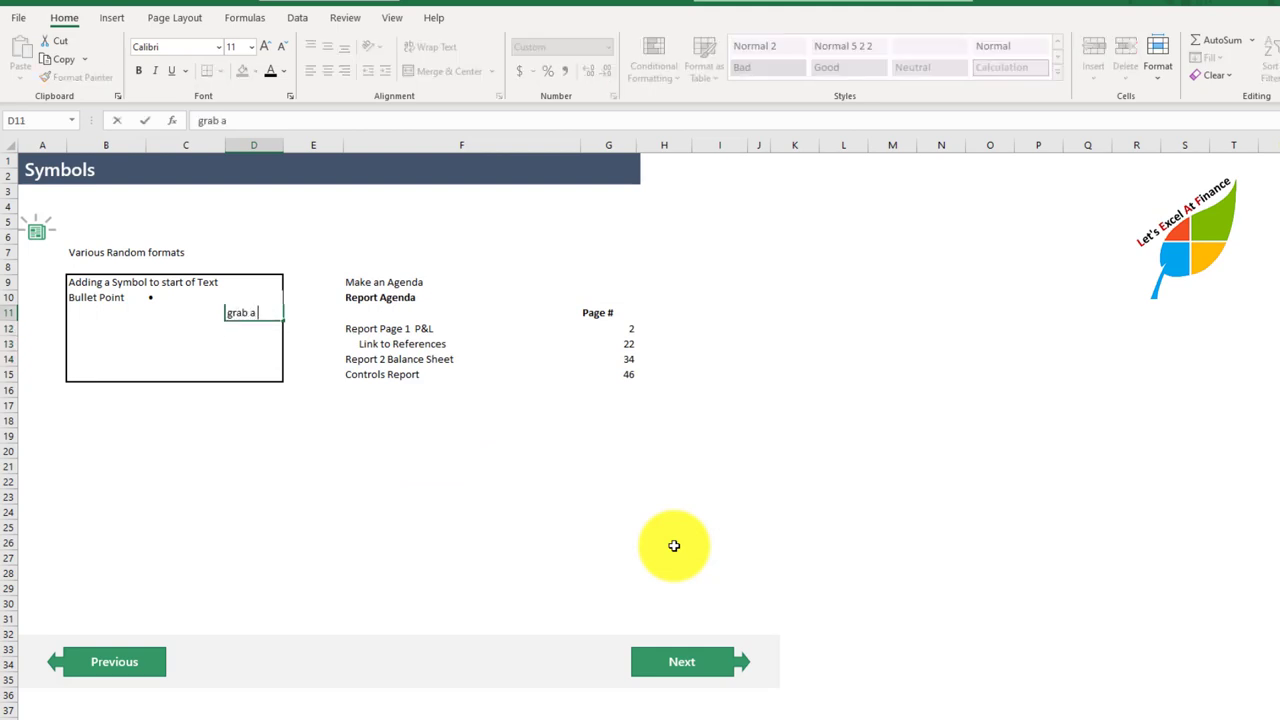
{"action": "type", "text": " coffee"}
{"action": "key", "text": "Return"}
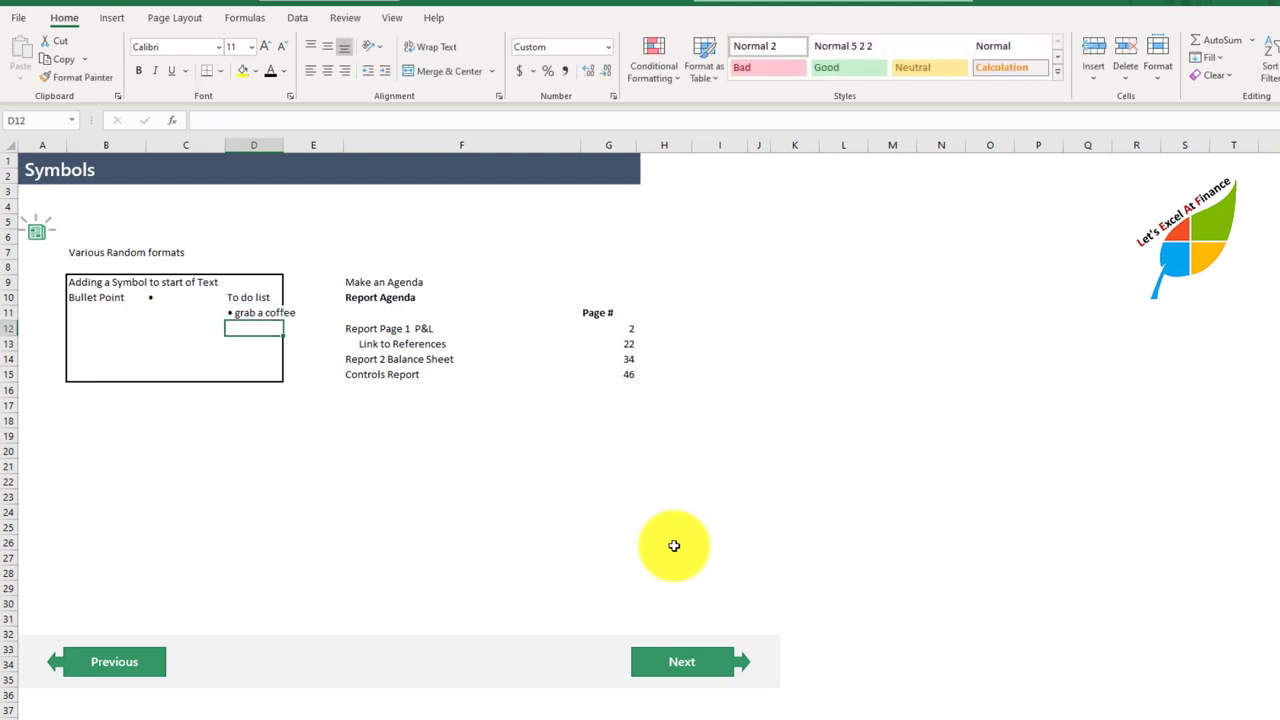
{"action": "key", "text": "Up"}
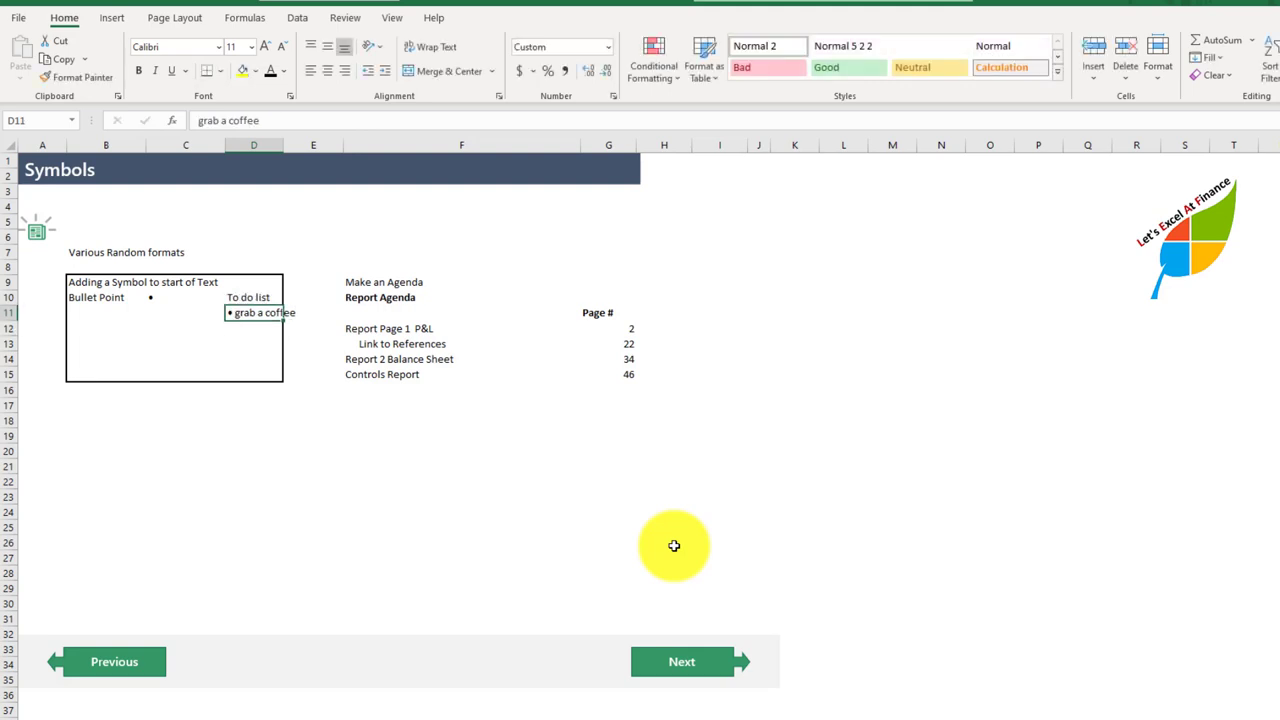
{"action": "key", "text": "Down"}
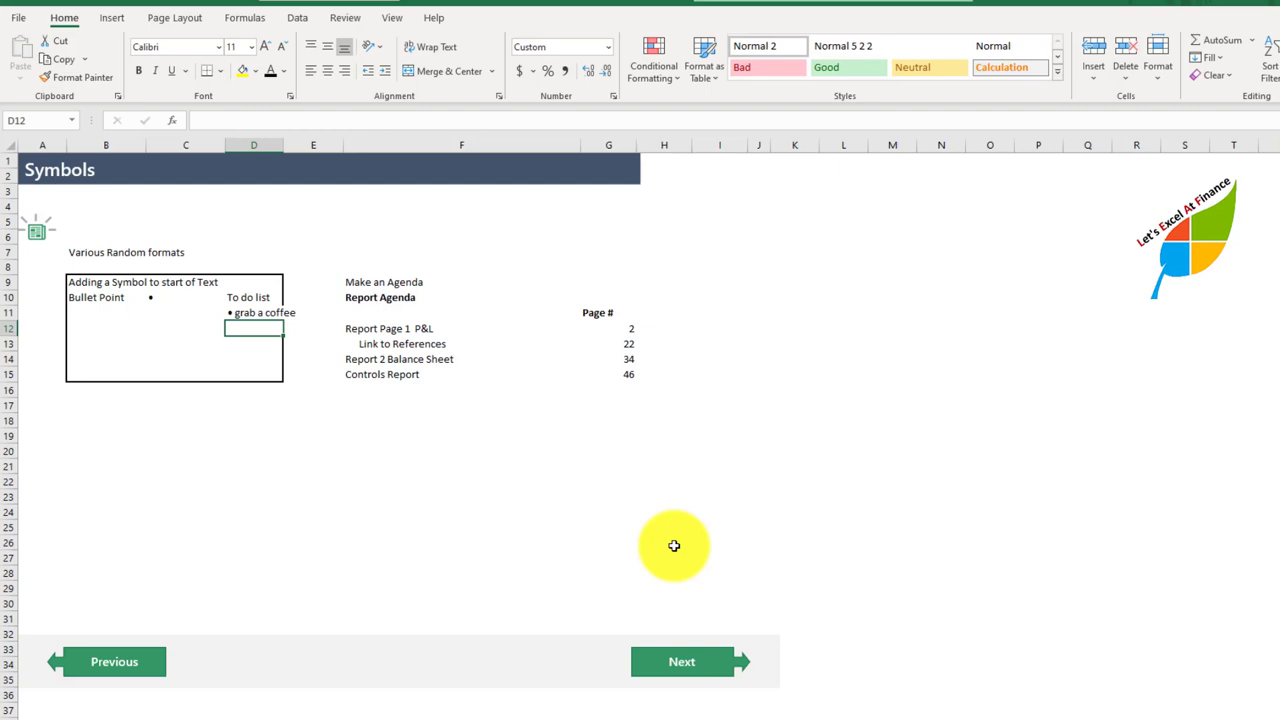
{"action": "type", "text": "wa"}
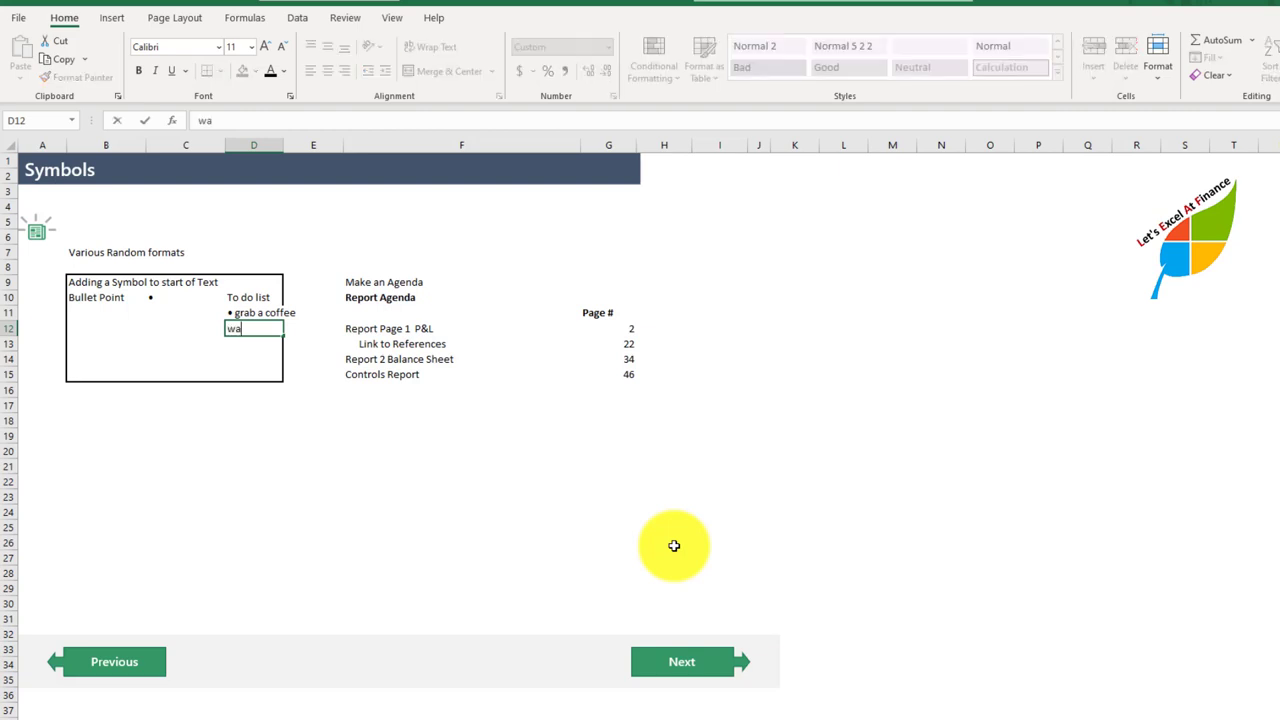
{"action": "type", "text": "tch this video"}
{"action": "key", "text": "Return"}
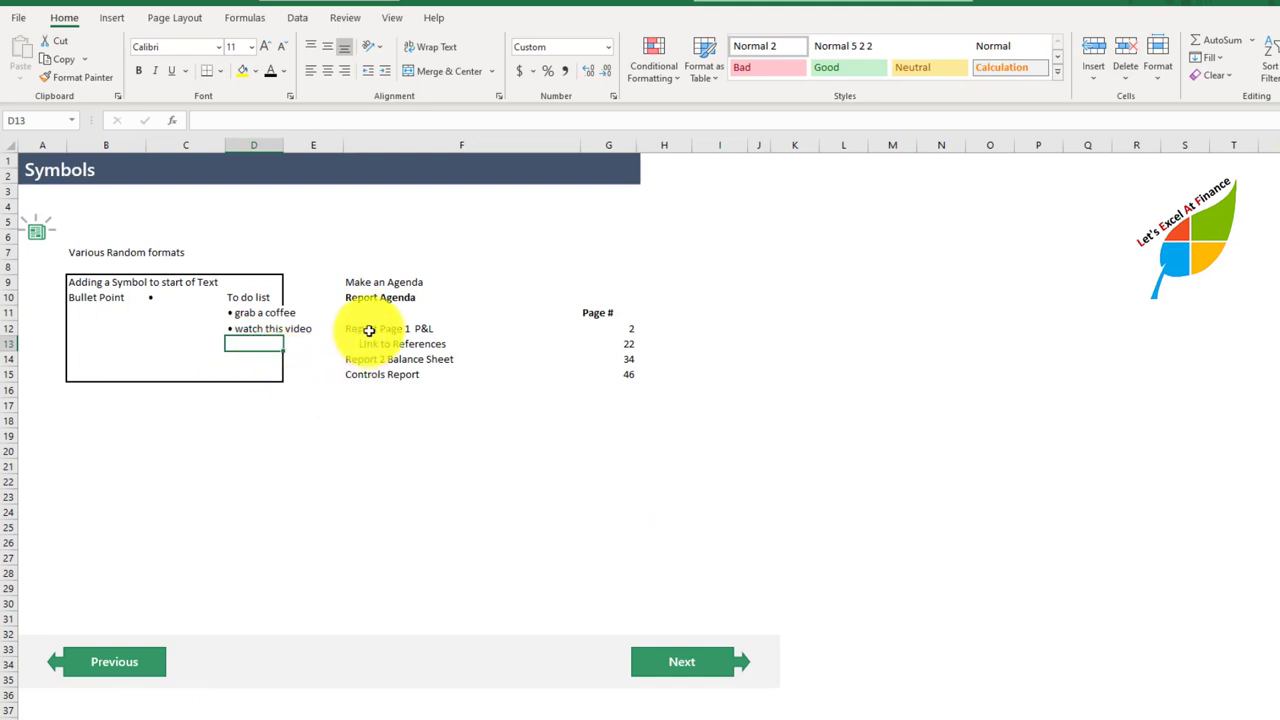
Step: Examine the Report Agenda items in F12:F15 and their page numbers in G12:G15
{"action": "left_click_drag", "start_coordinate": [368, 330], "coordinate": [366, 376]}
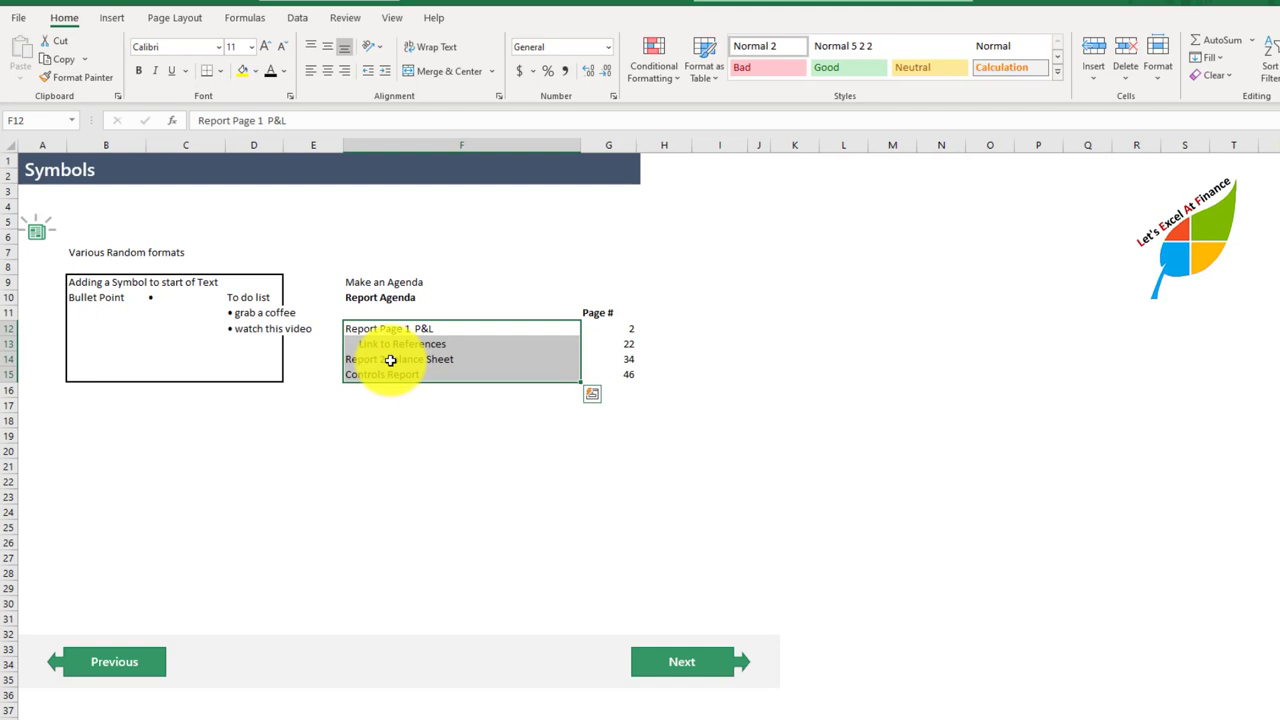
{"action": "left_click", "coordinate": [405, 332]}
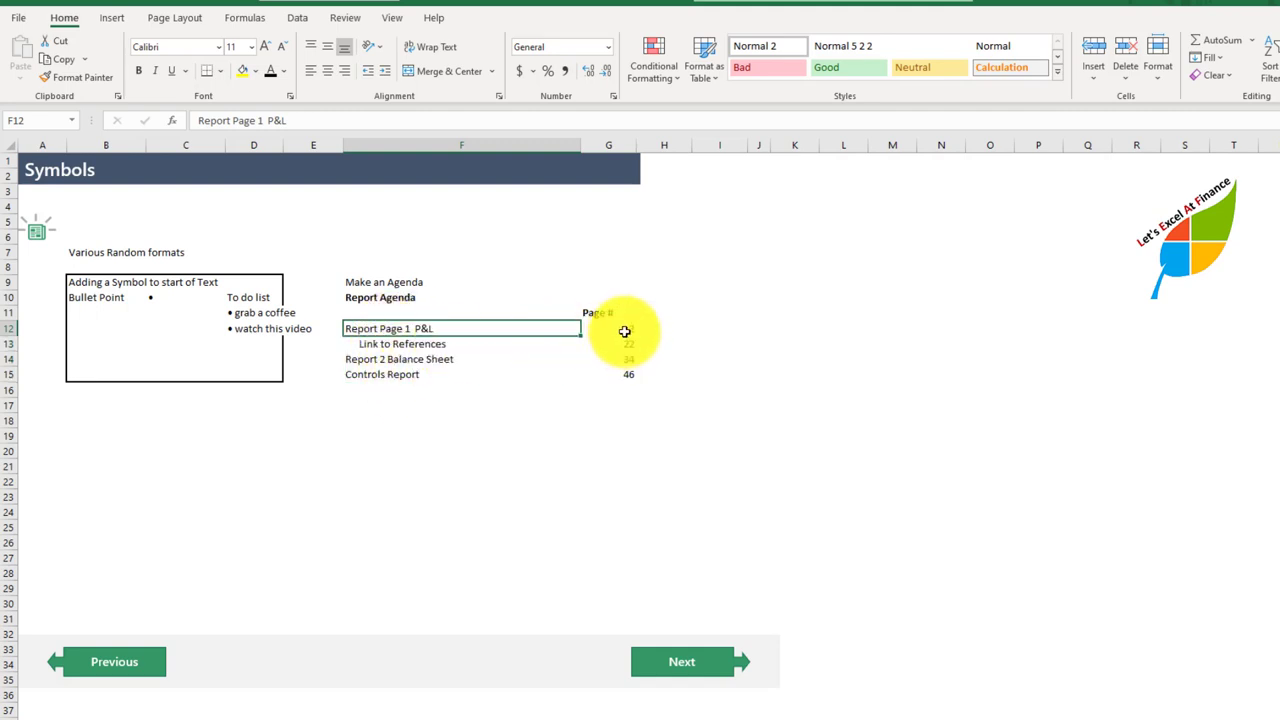
{"action": "left_click_drag", "start_coordinate": [626, 330], "coordinate": [626, 374]}
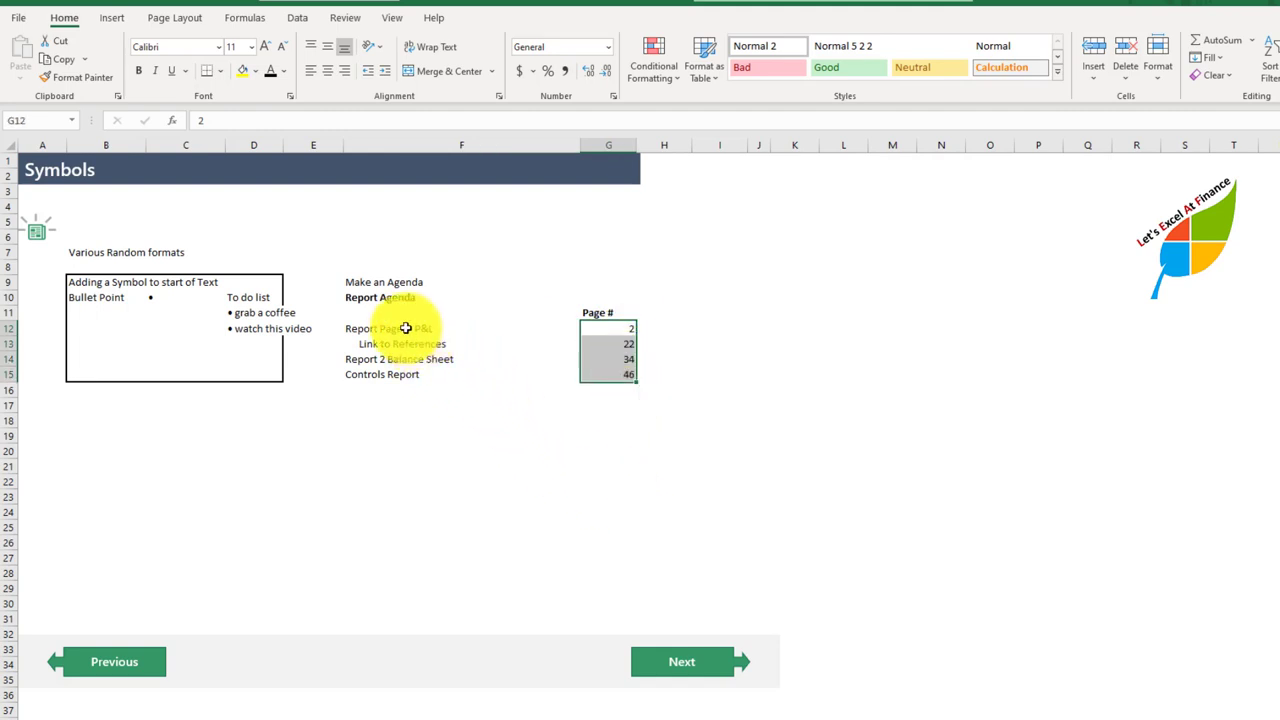
{"action": "left_click_drag", "start_coordinate": [408, 328], "coordinate": [542, 369]}
{"action": "left_click_drag", "start_coordinate": [586, 366], "coordinate": [586, 368]}
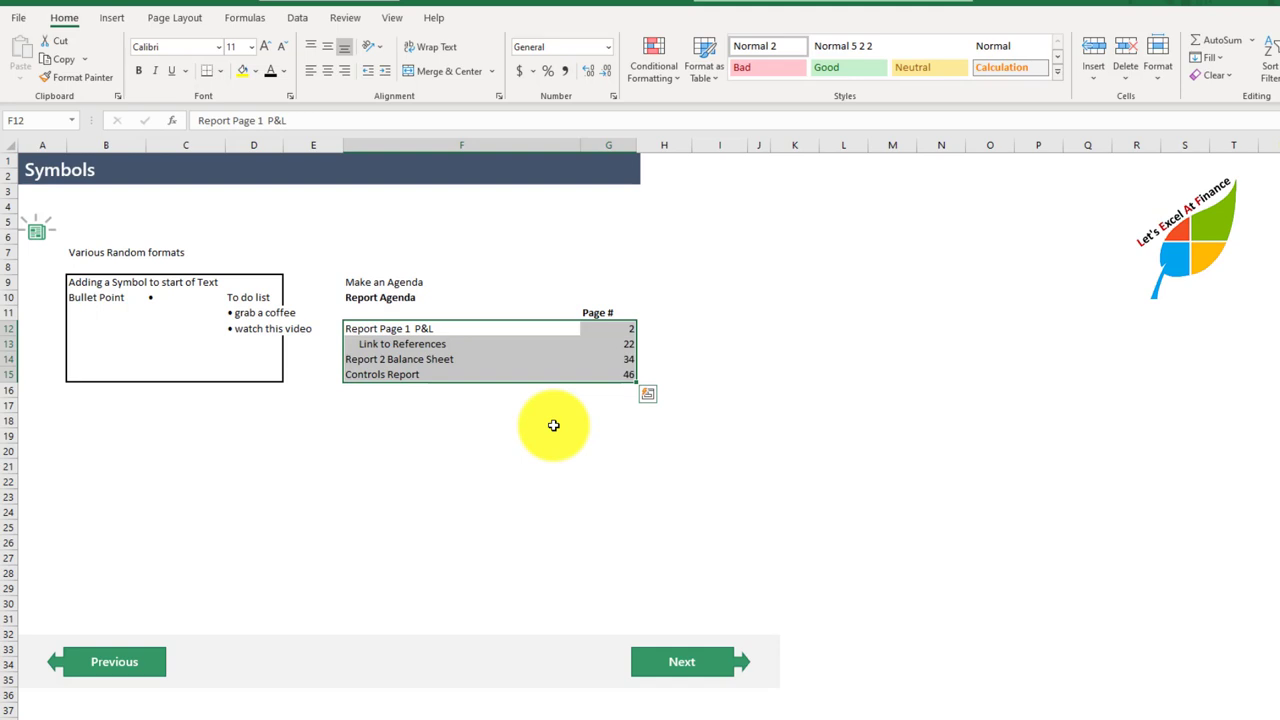
{"action": "left_click", "coordinate": [445, 330]}
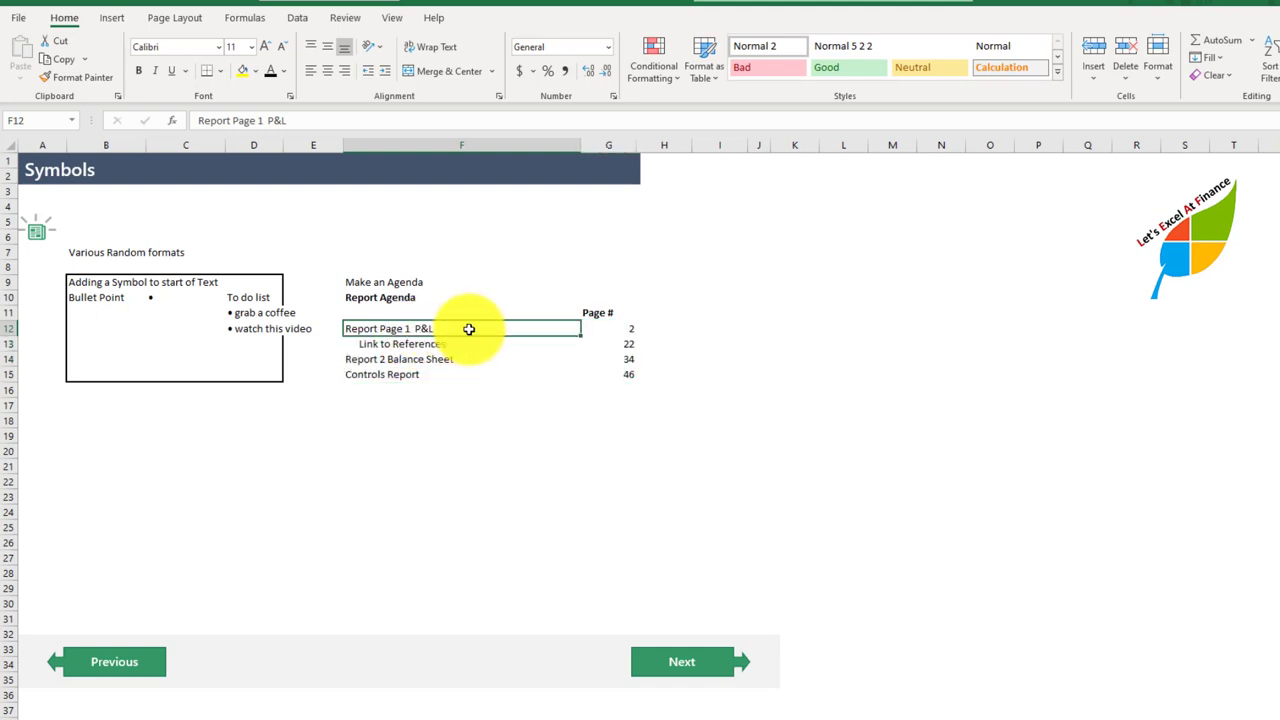
{"action": "left_click", "coordinate": [608, 329]}
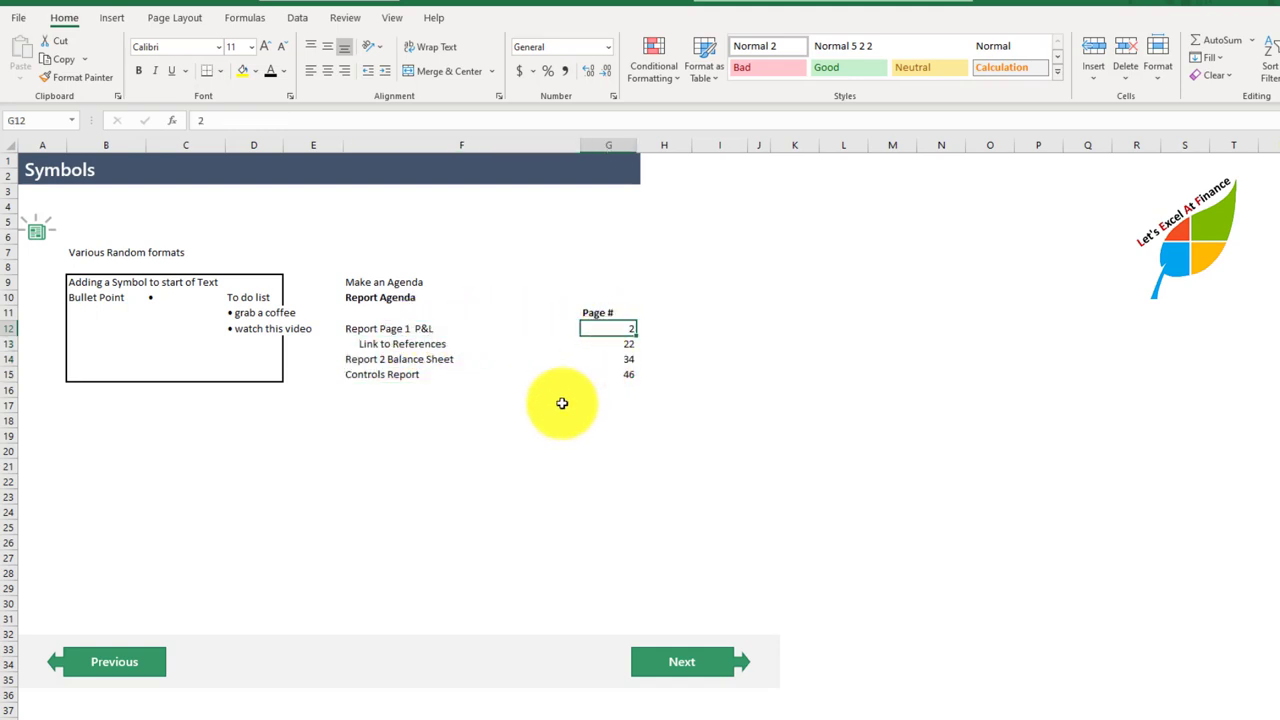
{"action": "left_click", "coordinate": [513, 326]}
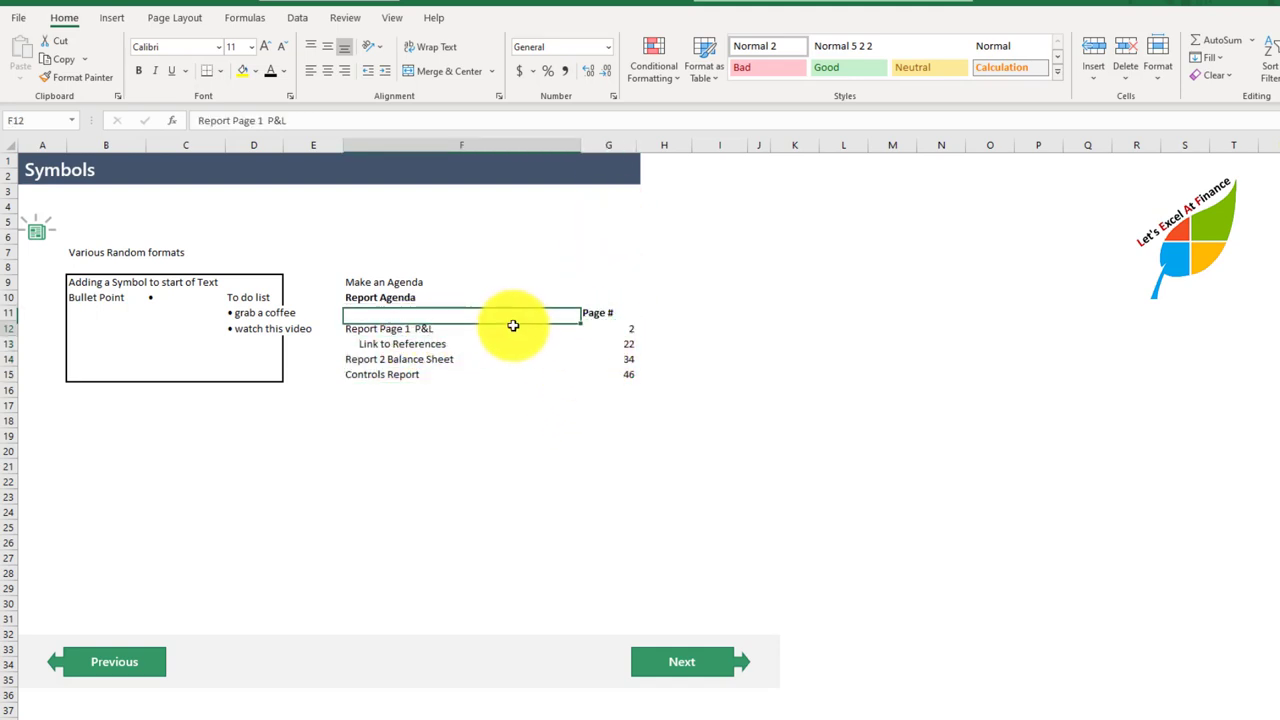
{"action": "left_click", "coordinate": [470, 358]}
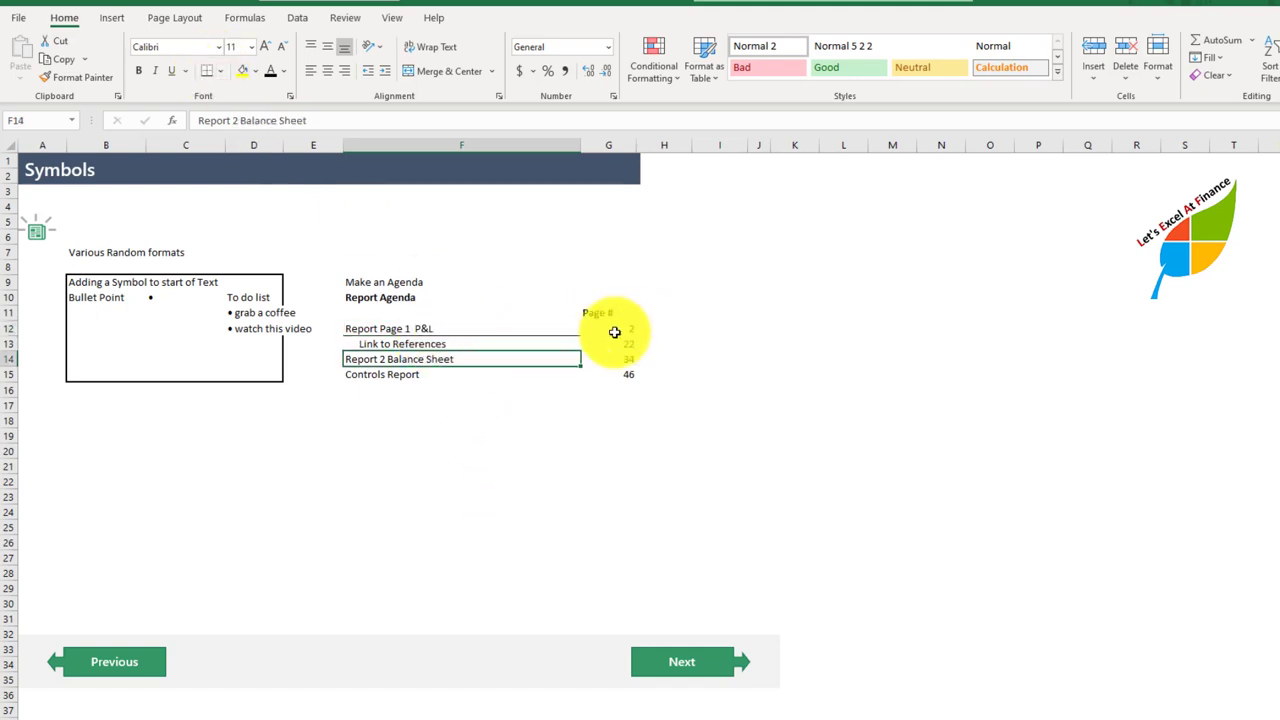
Step: Remove all borders from the agenda items in F12:F15
{"action": "left_click_drag", "start_coordinate": [482, 322], "coordinate": [471, 373]}
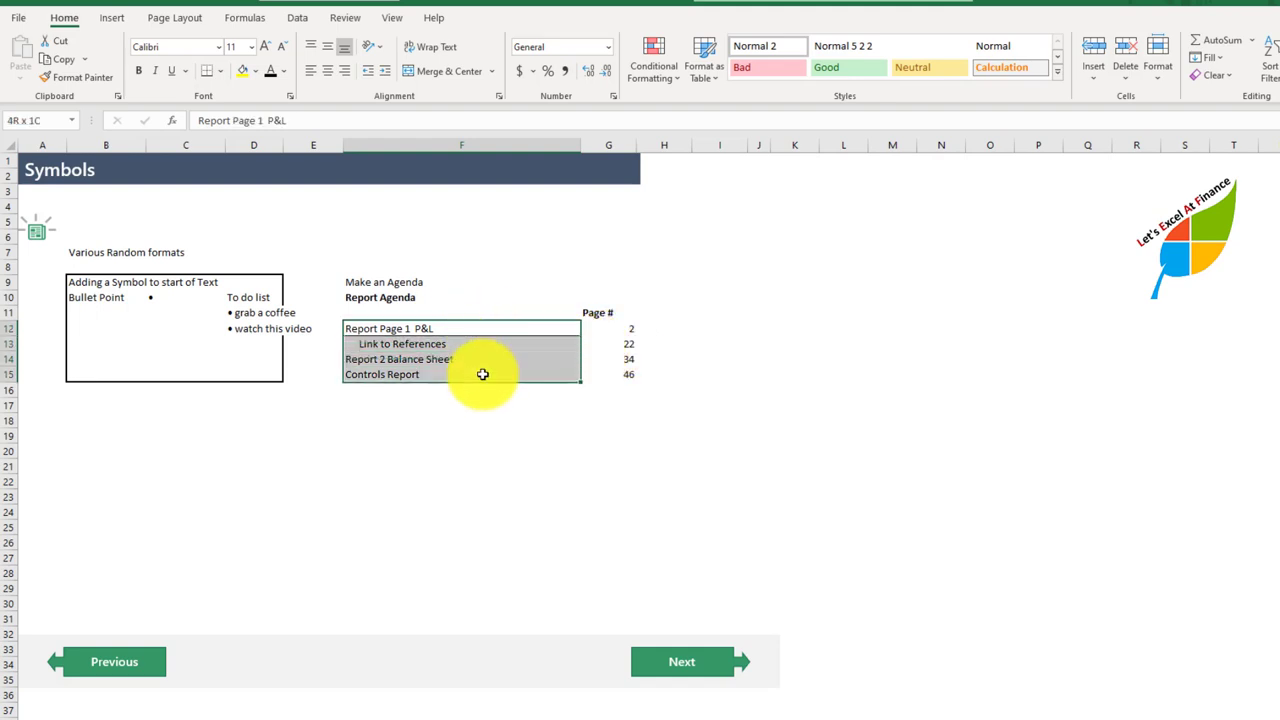
{"action": "left_click", "coordinate": [218, 71]}
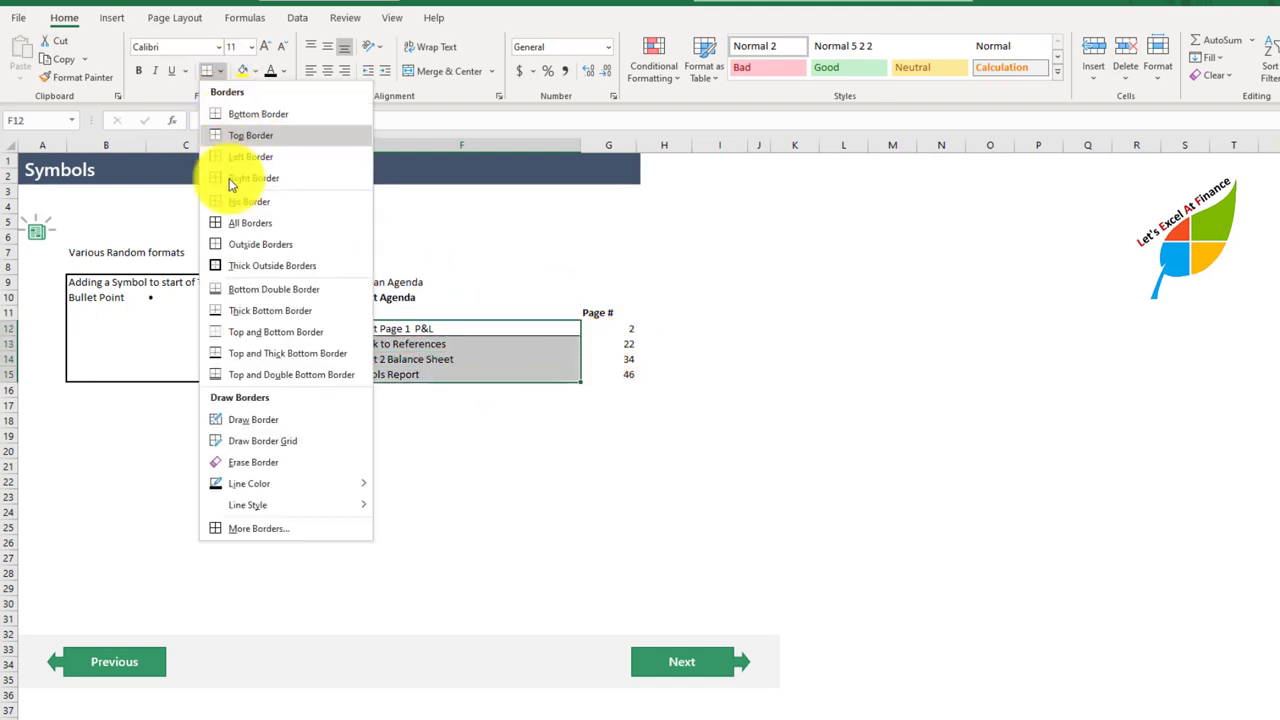
{"action": "left_click", "coordinate": [231, 209]}
{"action": "left_click", "coordinate": [434, 456]}
Step: Apply the custom number format @*. to the agenda items in F12:F15 to add dot leaders
{"action": "left_click_drag", "start_coordinate": [422, 331], "coordinate": [428, 380]}
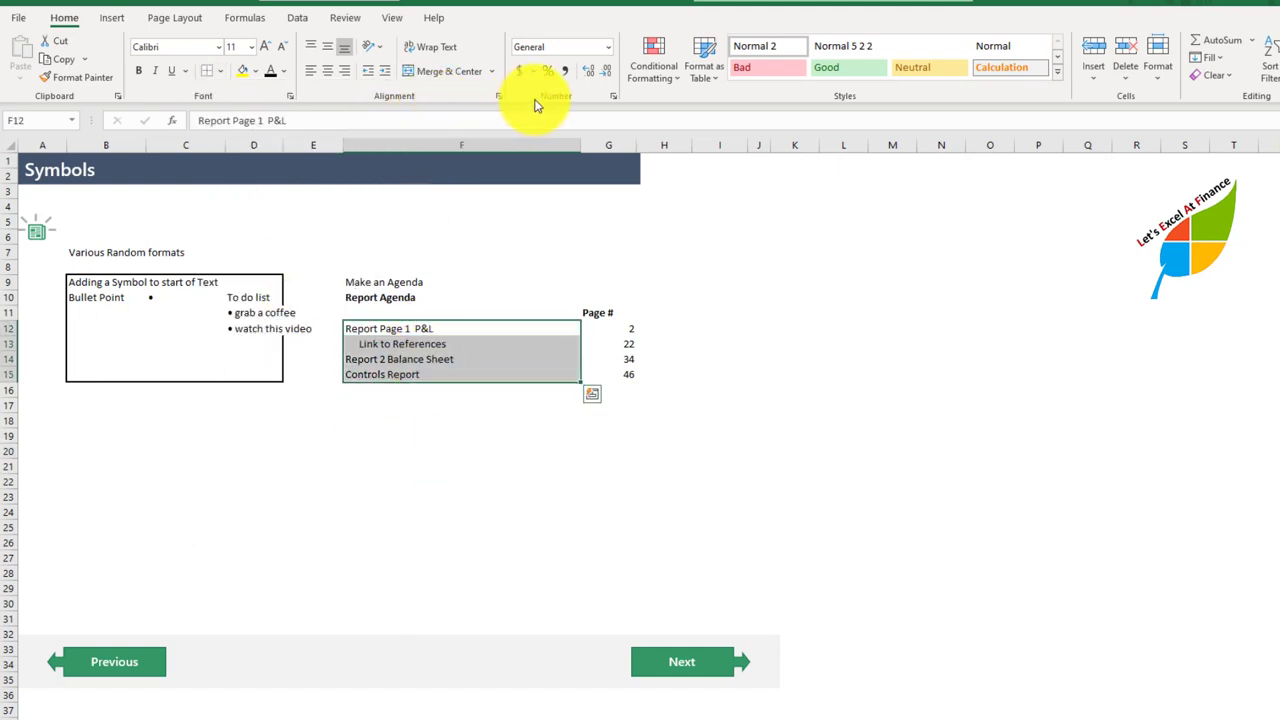
{"action": "left_click", "coordinate": [615, 97]}
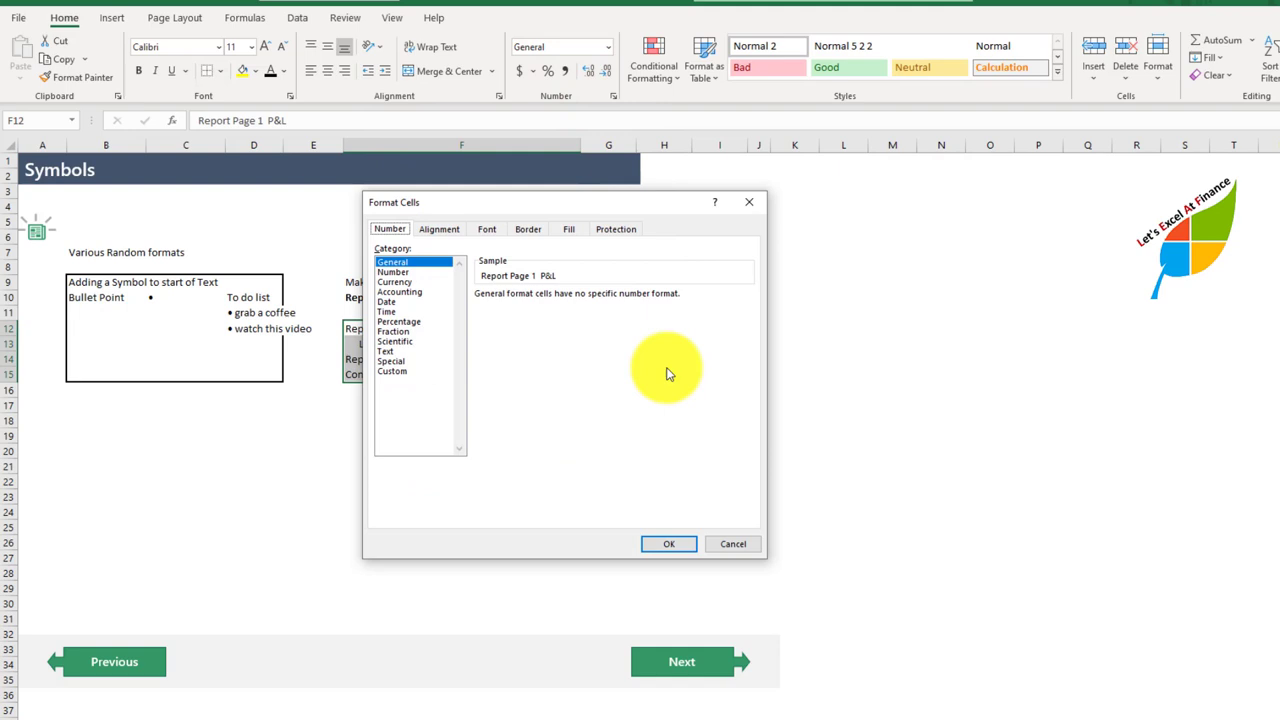
{"action": "left_click", "coordinate": [391, 372]}
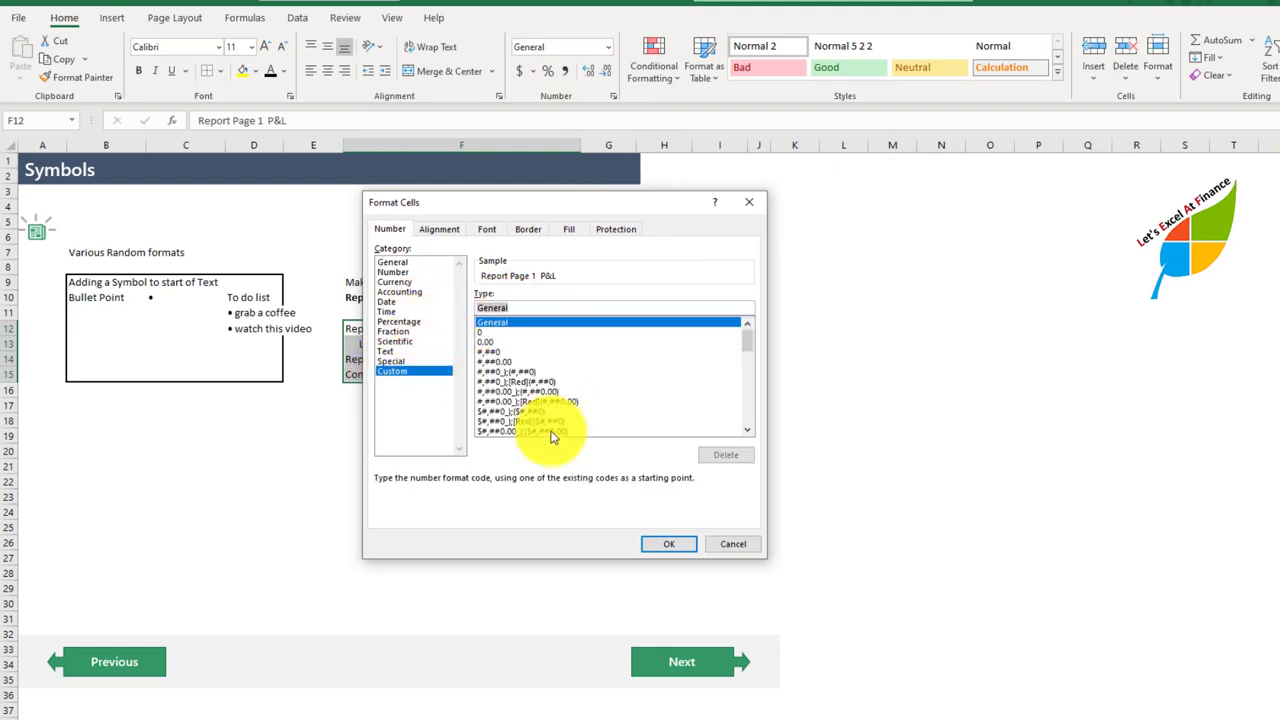
{"action": "type", "text": "@"}
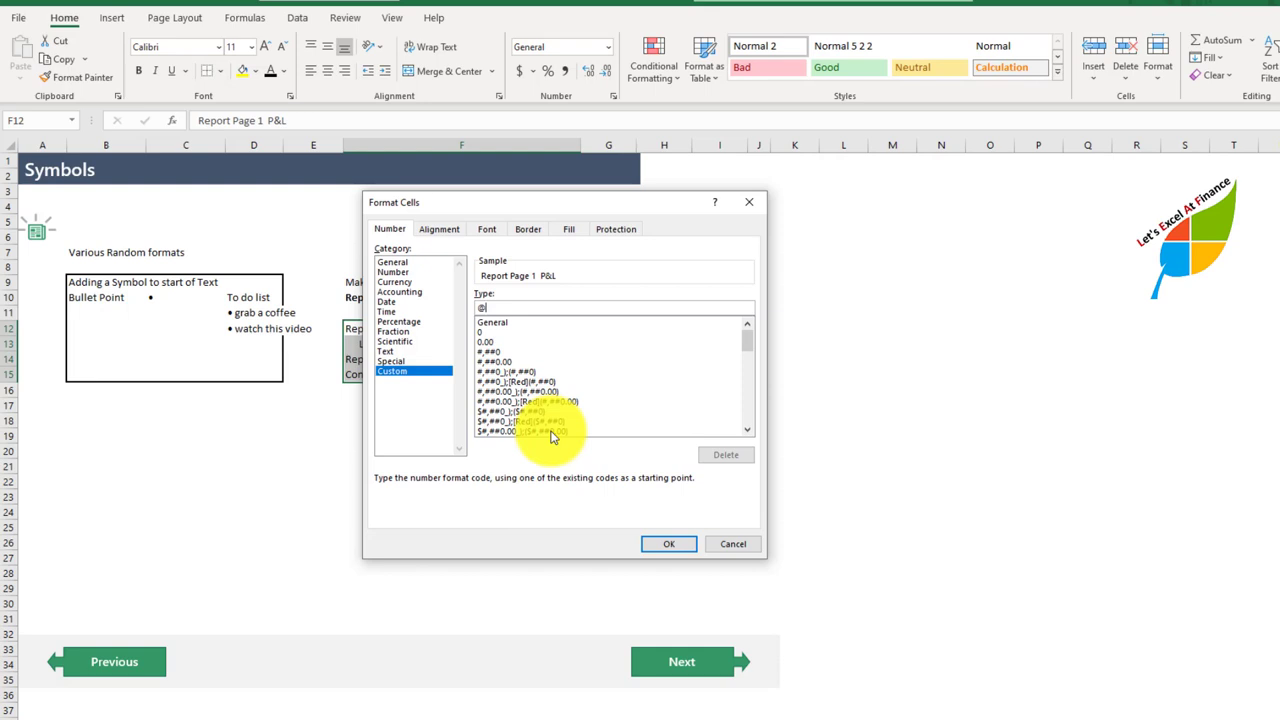
{"action": "type", "text": "*"}
{"action": "type", "text": "."}
{"action": "left_click", "coordinate": [655, 545]}
{"action": "left_click", "coordinate": [429, 495]}
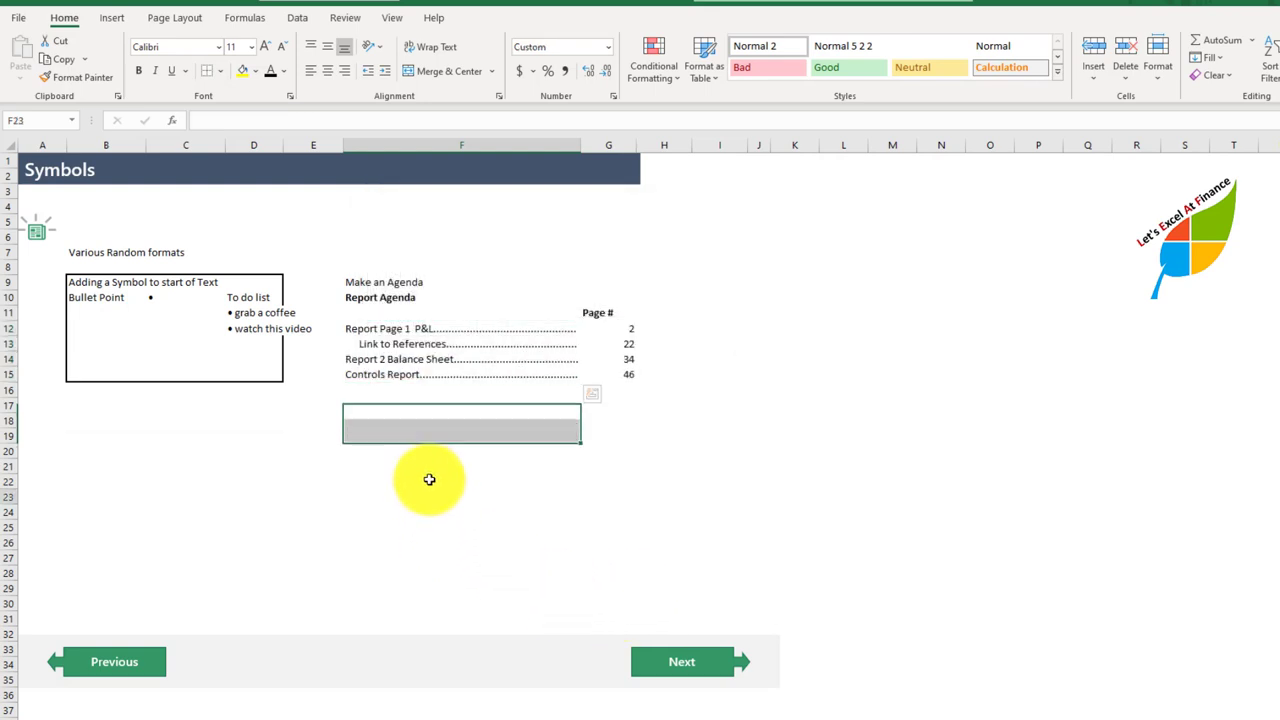
Step: Examine how the dot leaders fill the agenda cells F12:F15 up to the Page # column
{"action": "left_click", "coordinate": [456, 330]}
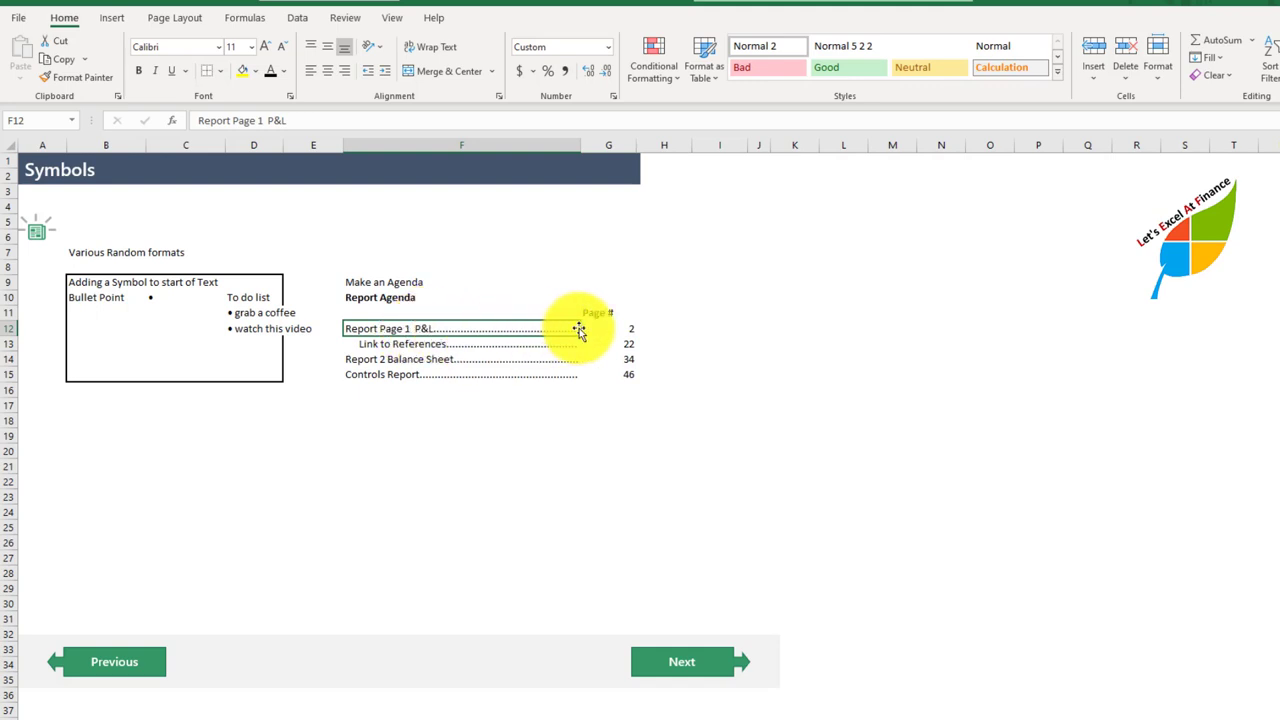
{"action": "key", "text": "shift+Down"}
{"action": "key", "text": "shift+Down"}
{"action": "key", "text": "shift+Down"}
{"action": "key", "text": "shift+Down"}
{"action": "key", "text": "shift+Down"}
{"action": "key", "text": "shift+Up"}
{"action": "key", "text": "shift+Up"}
{"action": "key", "text": "shift+Up"}
{"action": "key", "text": "shift+Down"}
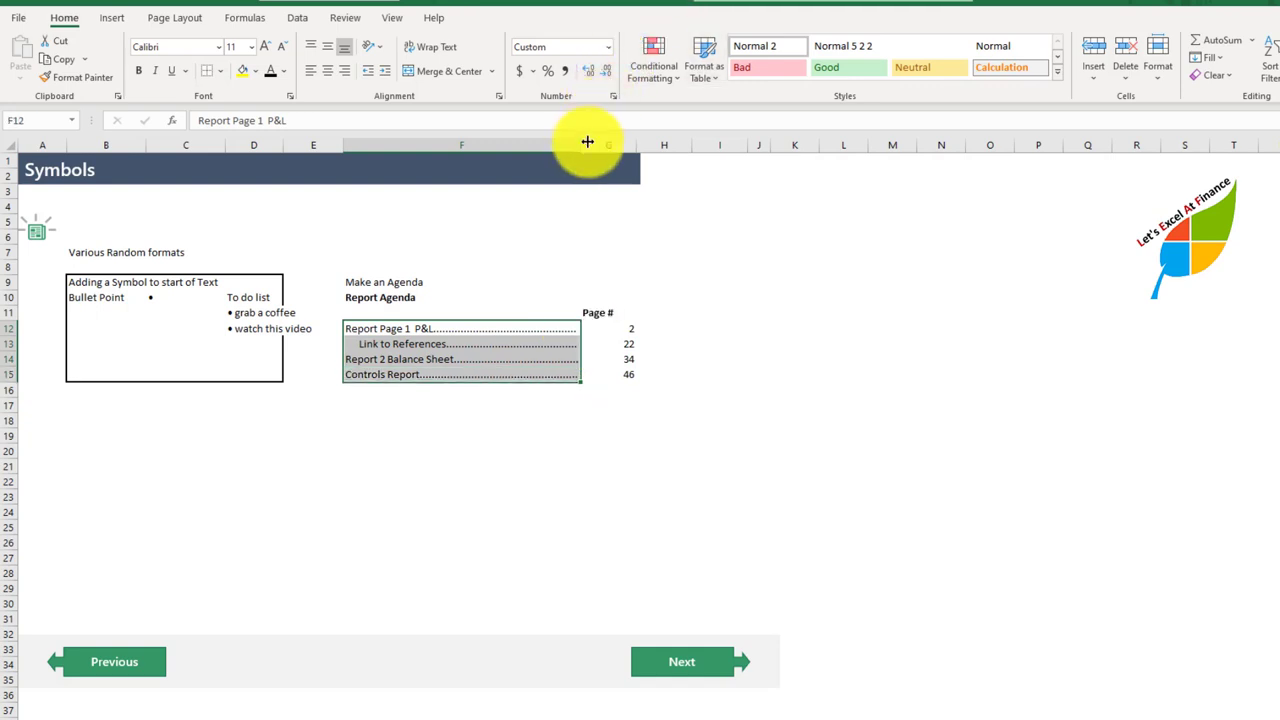
Step: Try a much wider column F, settle on a slightly wider one, and narrow column G to bring the page numbers close to the dots
{"action": "left_click_drag", "start_coordinate": [581, 145], "coordinate": [878, 165]}
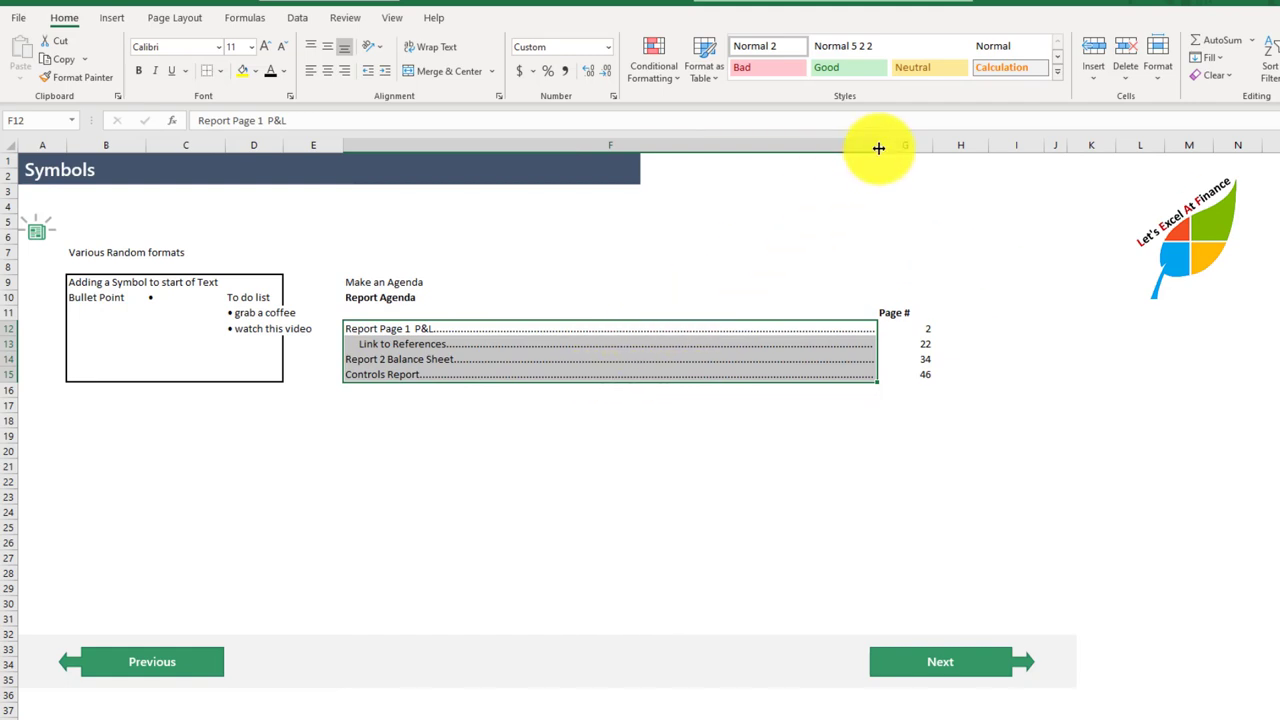
{"action": "left_click_drag", "start_coordinate": [880, 148], "coordinate": [601, 175]}
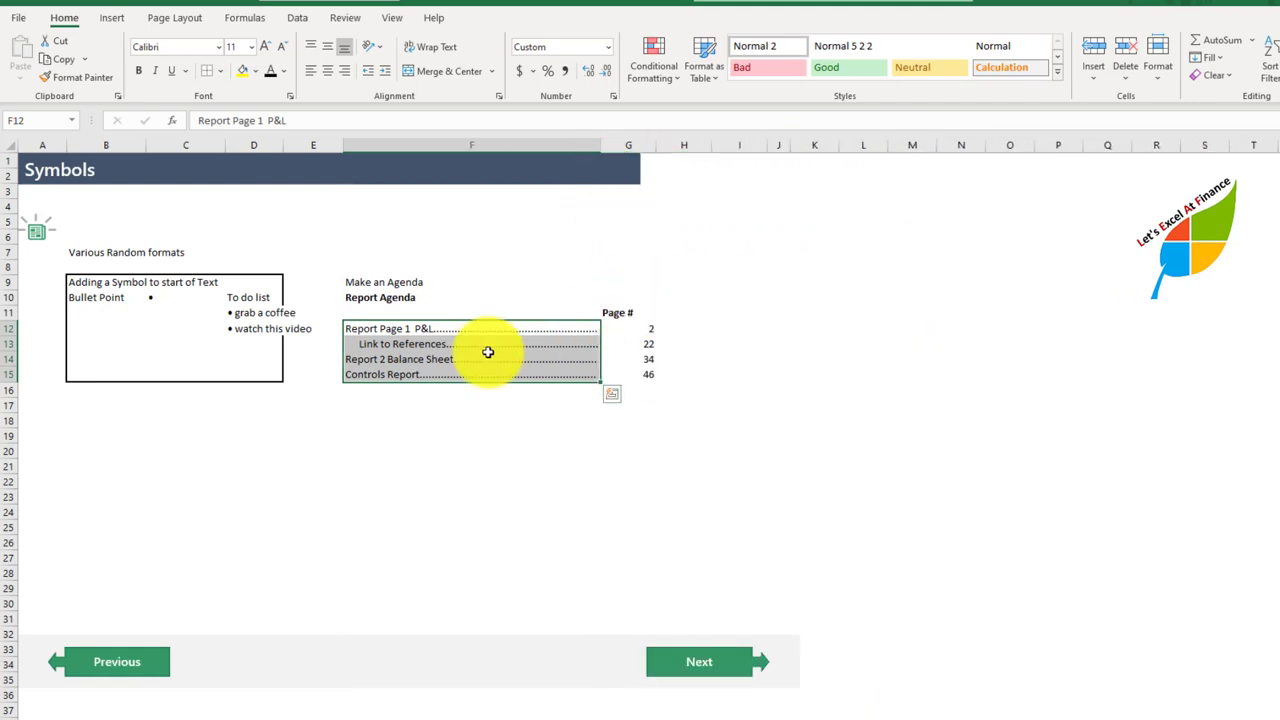
{"action": "left_click", "coordinate": [623, 146]}
{"action": "left_click_drag", "start_coordinate": [654, 146], "coordinate": [625, 157]}
{"action": "left_click", "coordinate": [569, 446]}
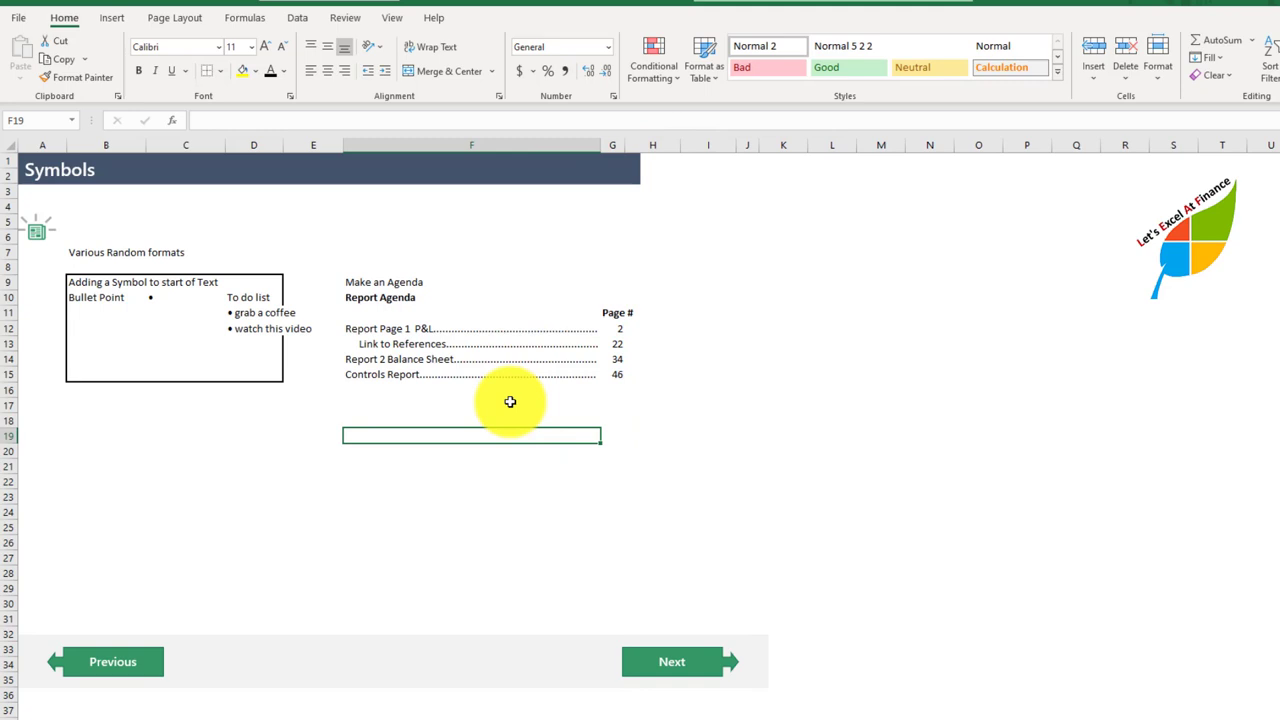
{"action": "left_click", "coordinate": [457, 328]}
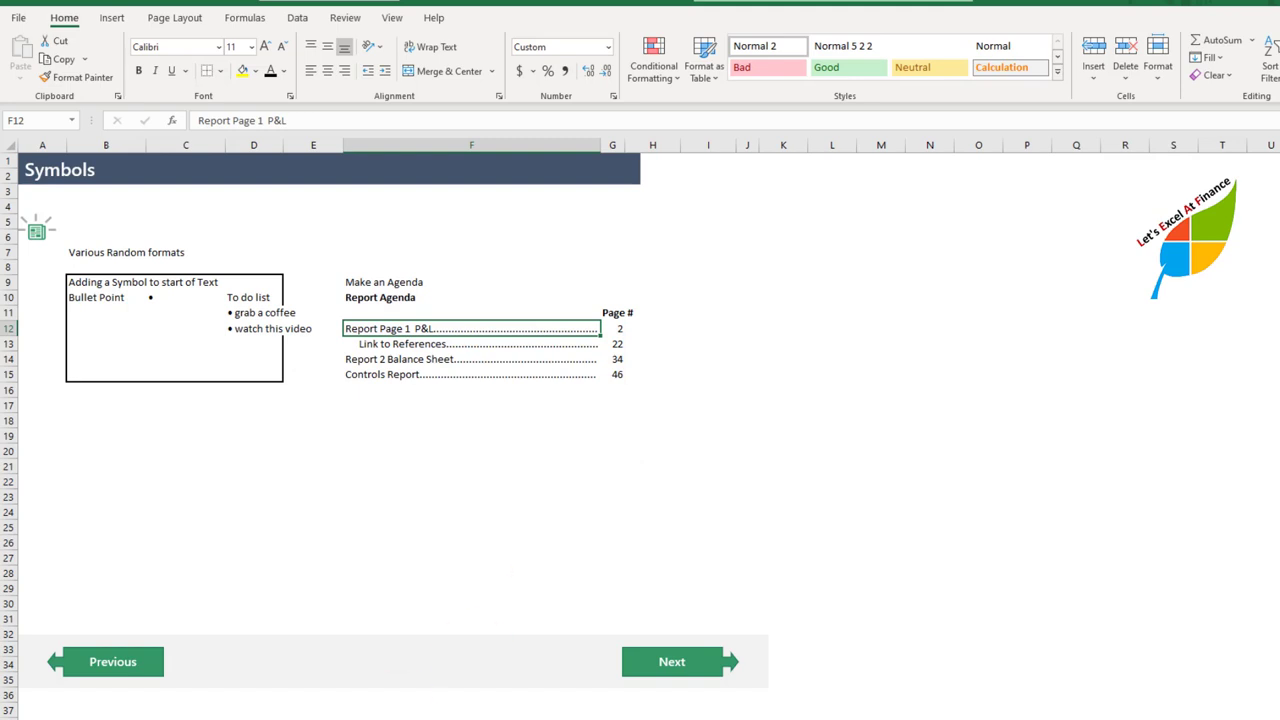
Step: Revisit the negative value for the second customer on the Colors sheet and go to the closing Thanks for watching sheet
{"action": "key", "text": "ctrl+Page_Down"}
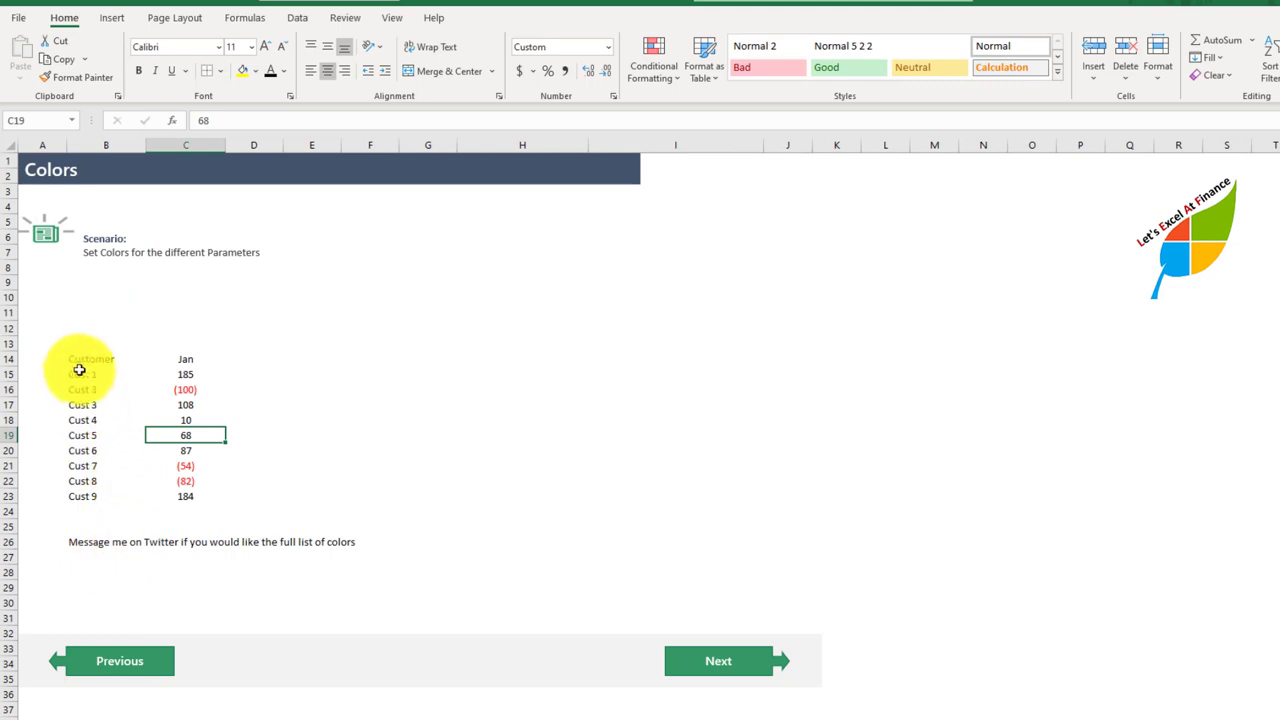
{"action": "left_click", "coordinate": [186, 389]}
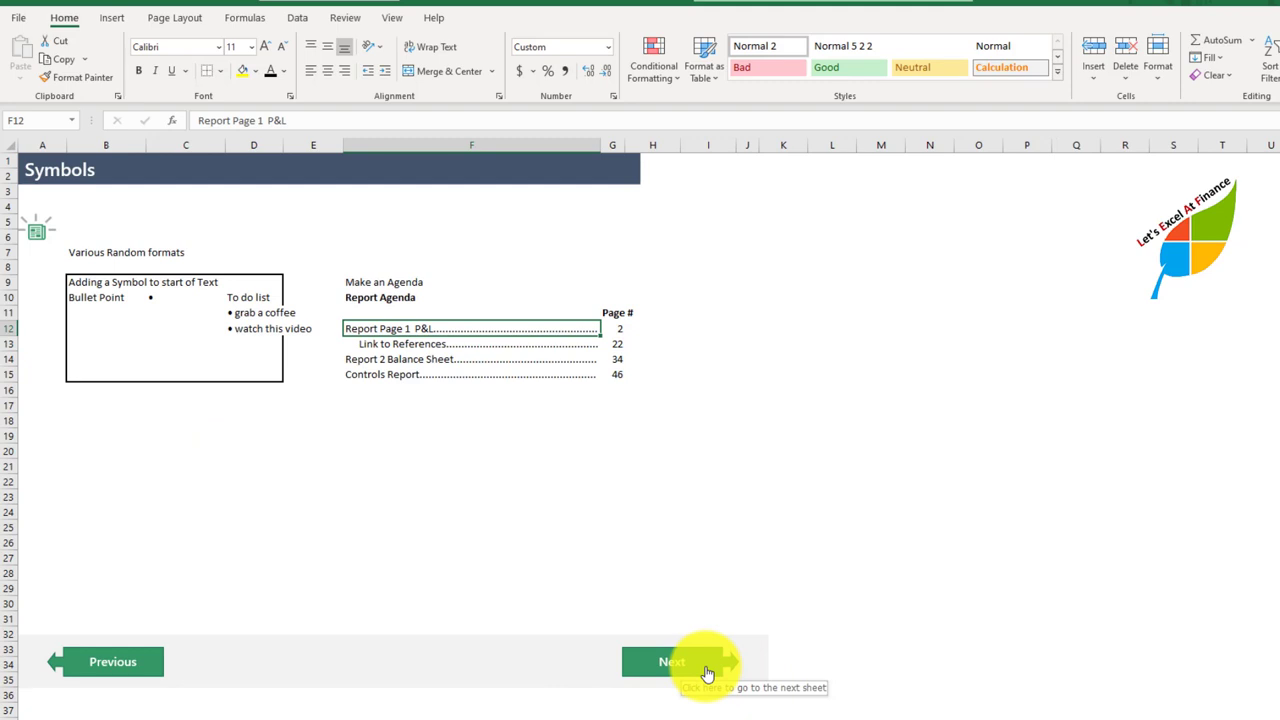
{"action": "left_click", "coordinate": [707, 673]}
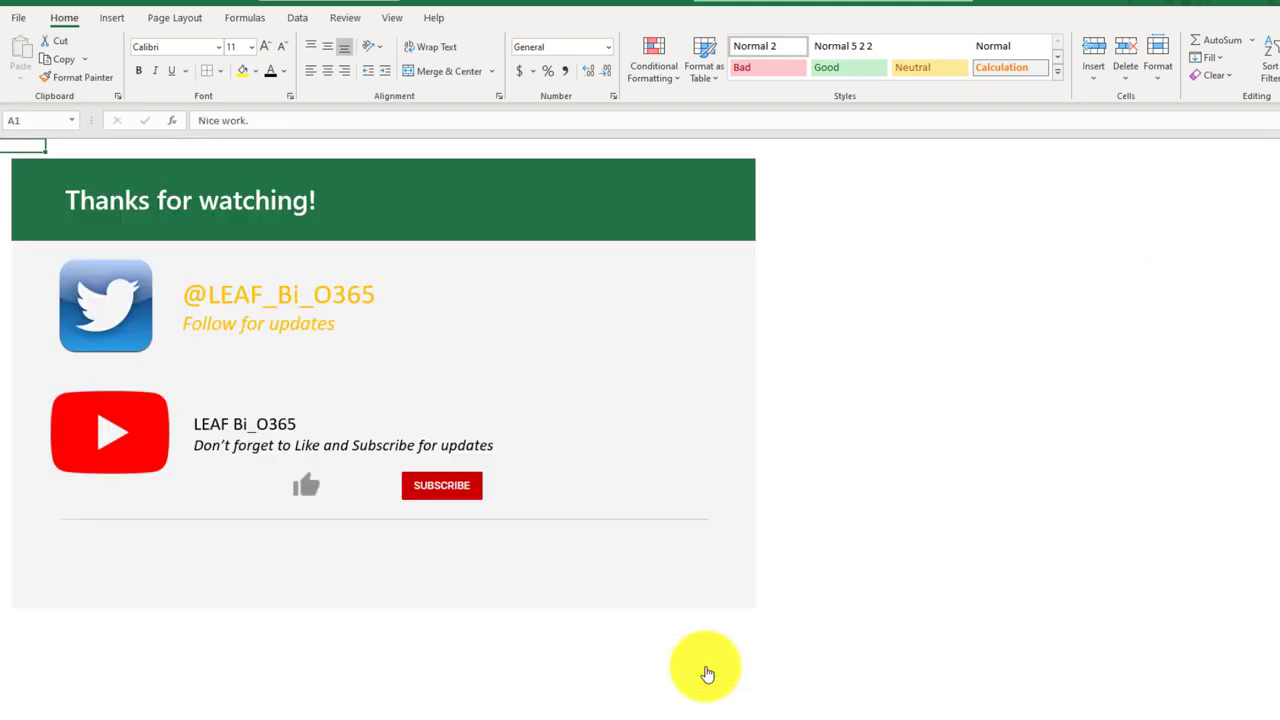